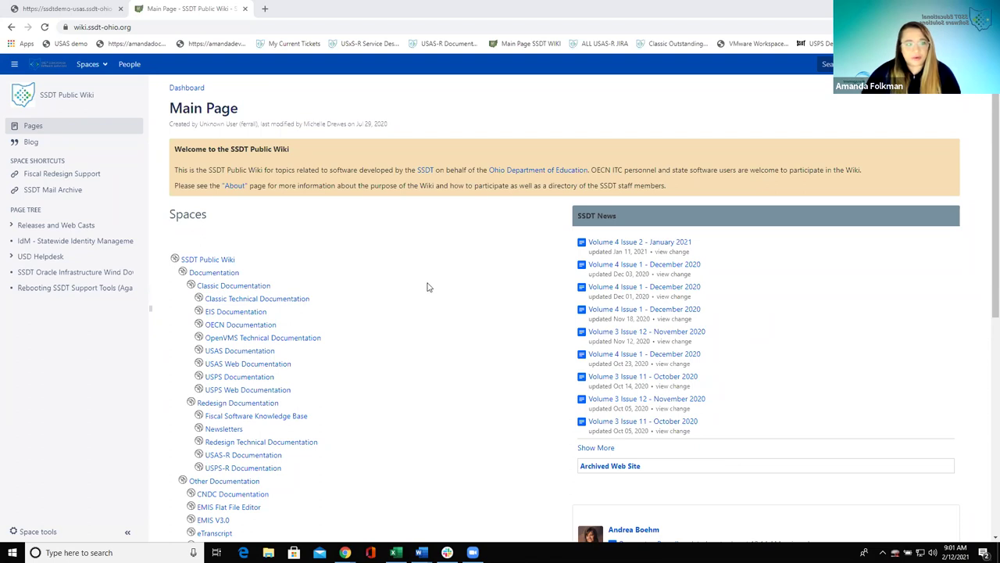
- Open the ITC Training and Registration page through SSDT Meetings and Trainings and review the CY2021 webinar schedule
{"action": "scroll", "coordinate": [427, 286], "scroll_direction": "down", "scroll_amount": 5}
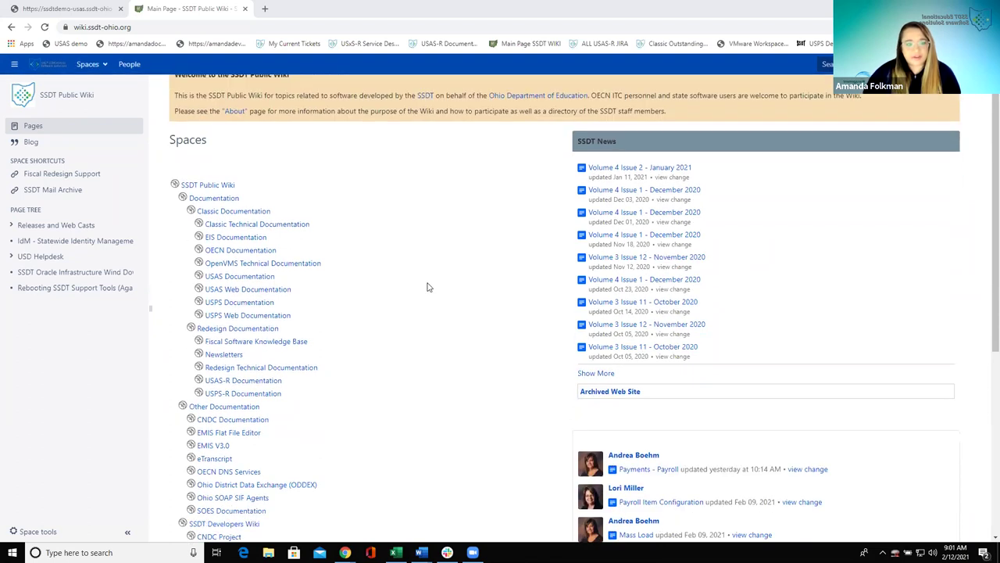
{"action": "left_click", "coordinate": [257, 408]}
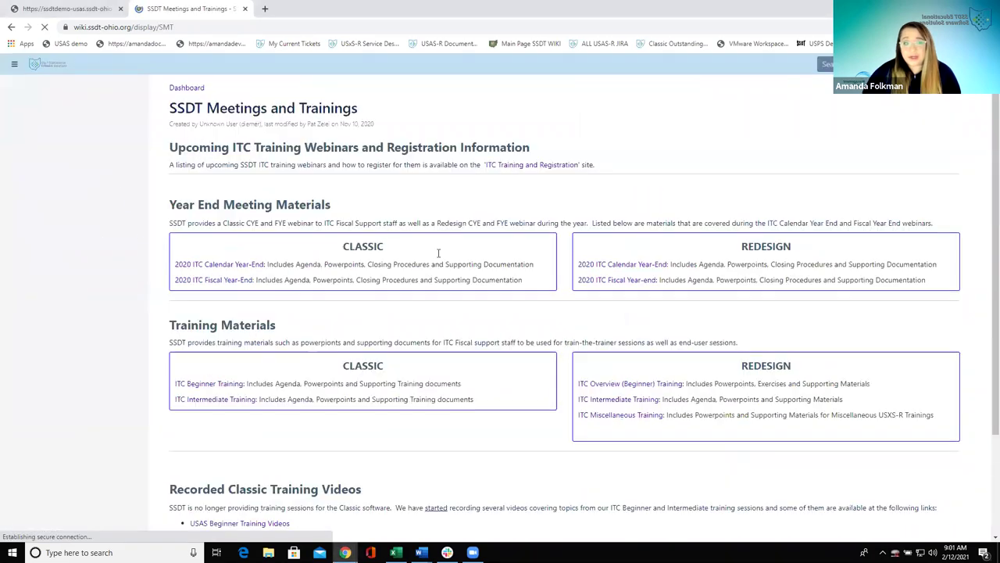
{"action": "left_click", "coordinate": [529, 166]}
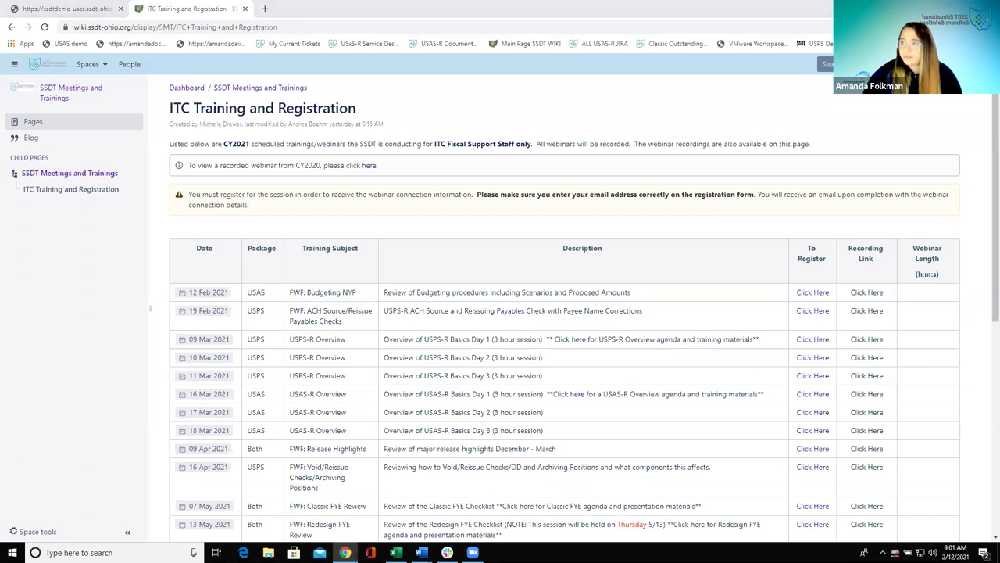
{"action": "scroll", "coordinate": [636, 286], "scroll_direction": "down", "scroll_amount": 3}
{"action": "scroll", "coordinate": [639, 287], "scroll_direction": "down", "scroll_amount": 4}
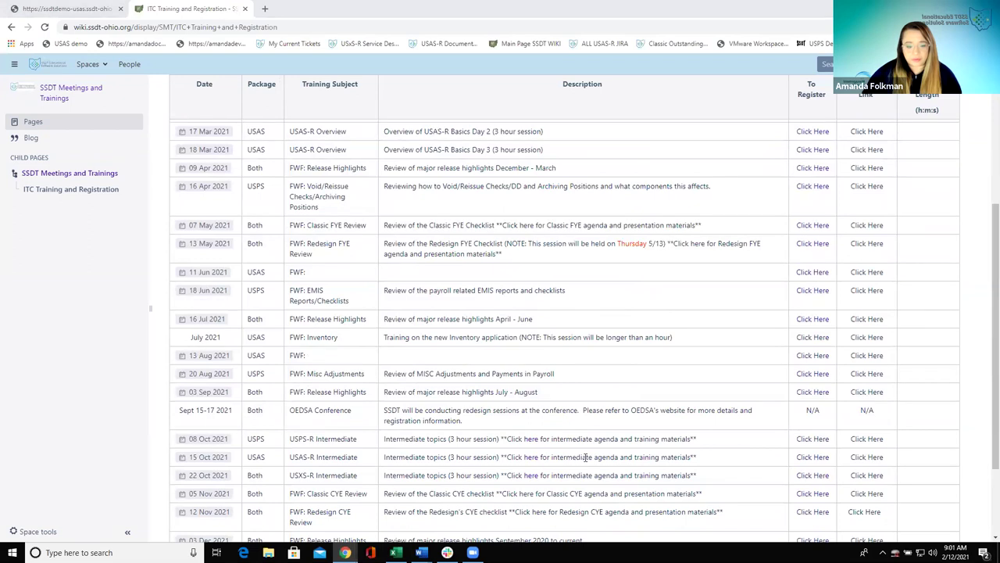
{"action": "scroll", "coordinate": [586, 457], "scroll_direction": "down", "scroll_amount": 2}
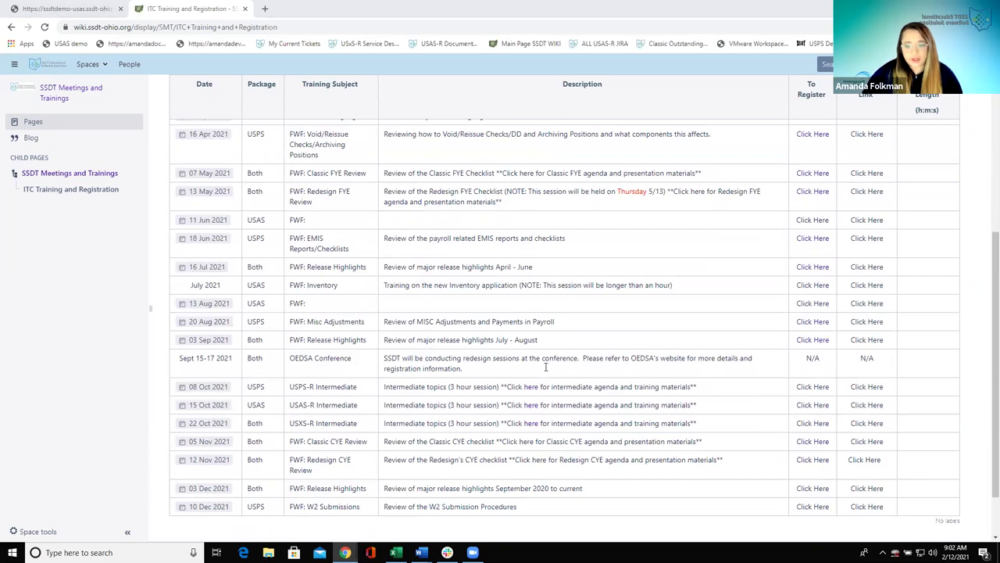
{"action": "scroll", "coordinate": [570, 318], "scroll_direction": "up", "scroll_amount": 5}
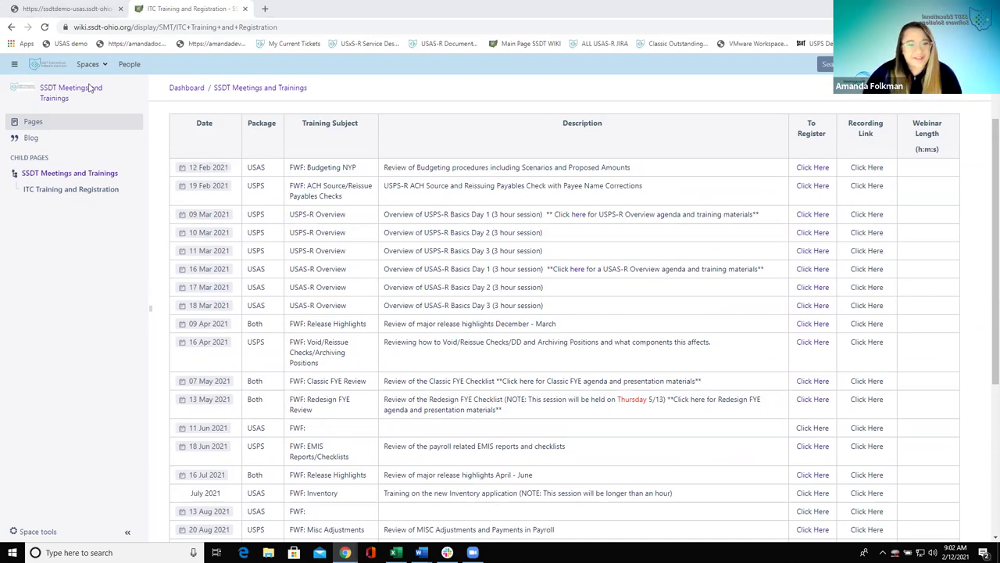
{"action": "scroll", "coordinate": [490, 211], "scroll_direction": "up", "scroll_amount": 3}
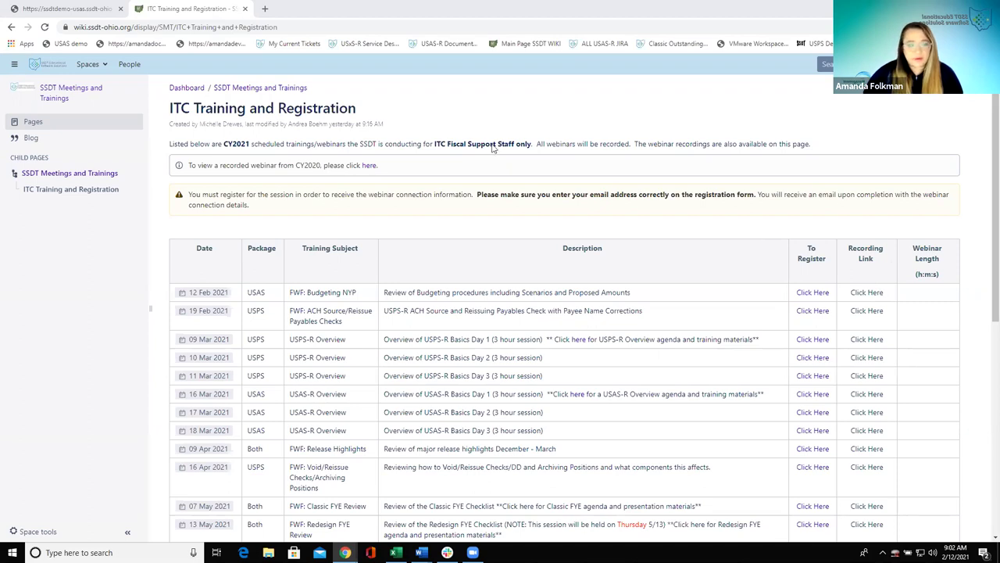
- Return to the wiki's main page, open the USAS-R Documentation space and expand the user manual's Budgeting chapter
{"action": "left_click", "coordinate": [47, 69]}
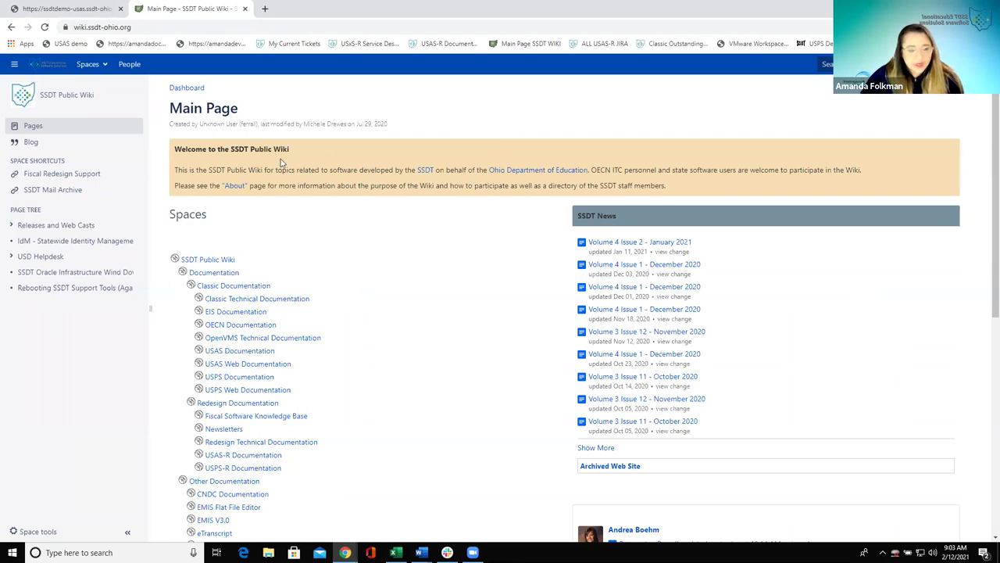
{"action": "left_click", "coordinate": [249, 460]}
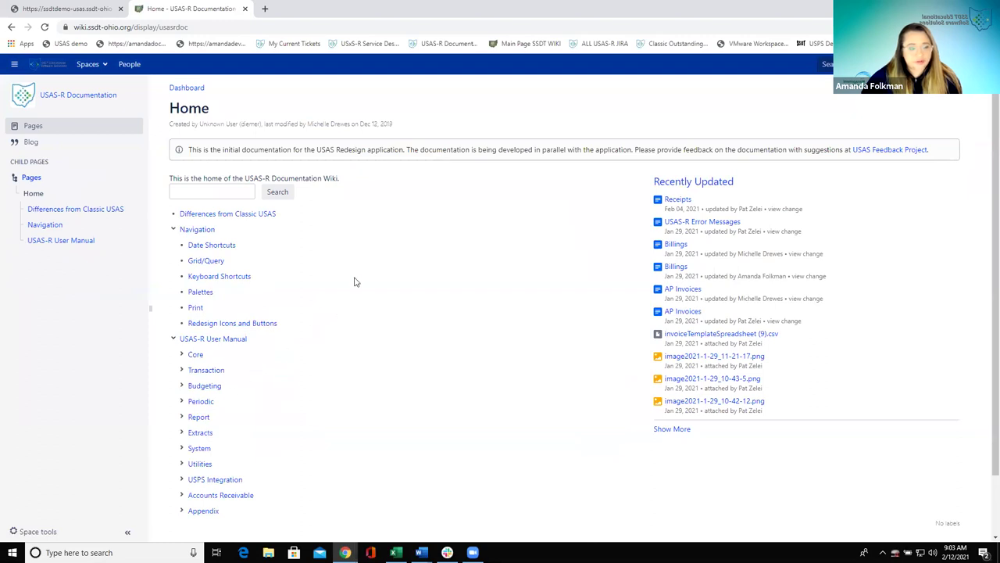
{"action": "left_click", "coordinate": [182, 386]}
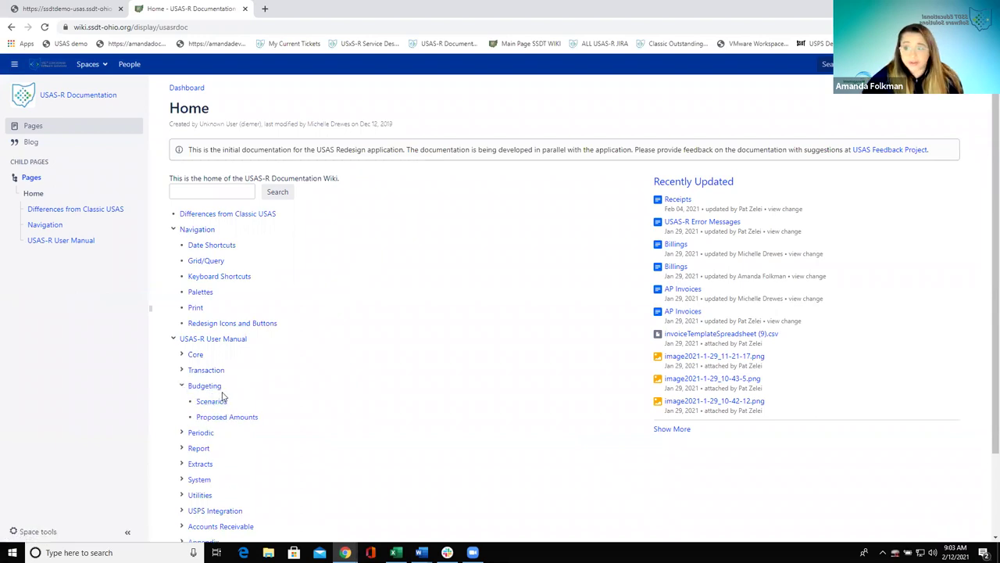
{"action": "scroll", "coordinate": [223, 397], "scroll_direction": "down", "scroll_amount": 2}
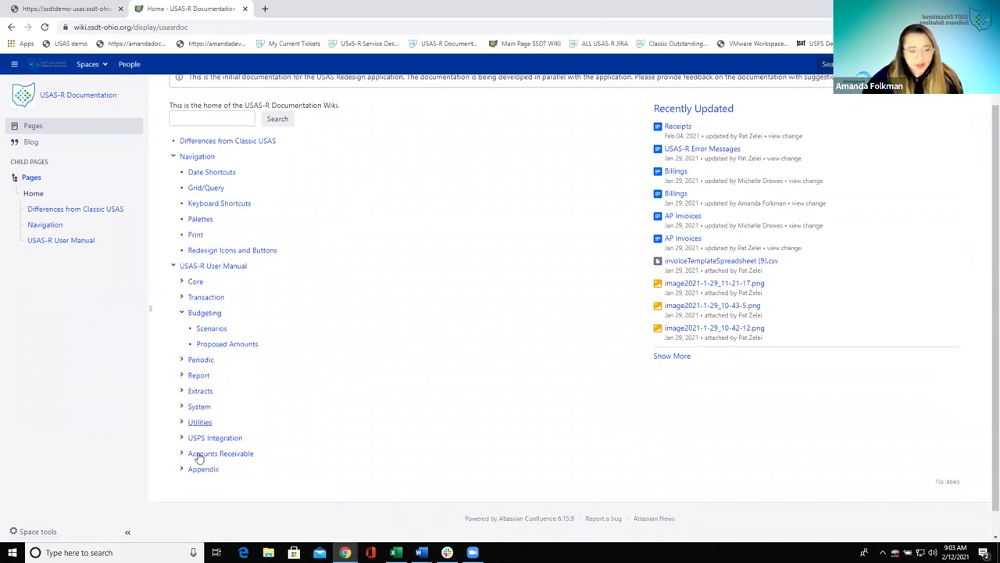
- Under Useful Procedures in the Appendix, open and skim the budgeting scenario steps for making budget adjustments in the current fiscal year
{"action": "left_click", "coordinate": [181, 469]}
{"action": "scroll", "coordinate": [414, 291], "scroll_direction": "down", "scroll_amount": 2}
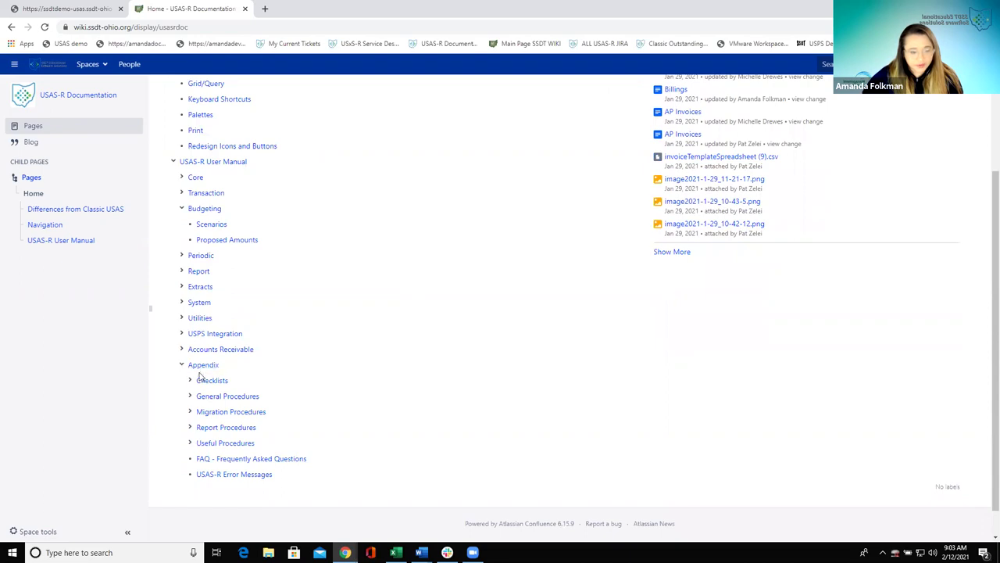
{"action": "scroll", "coordinate": [200, 378], "scroll_direction": "down", "scroll_amount": 1}
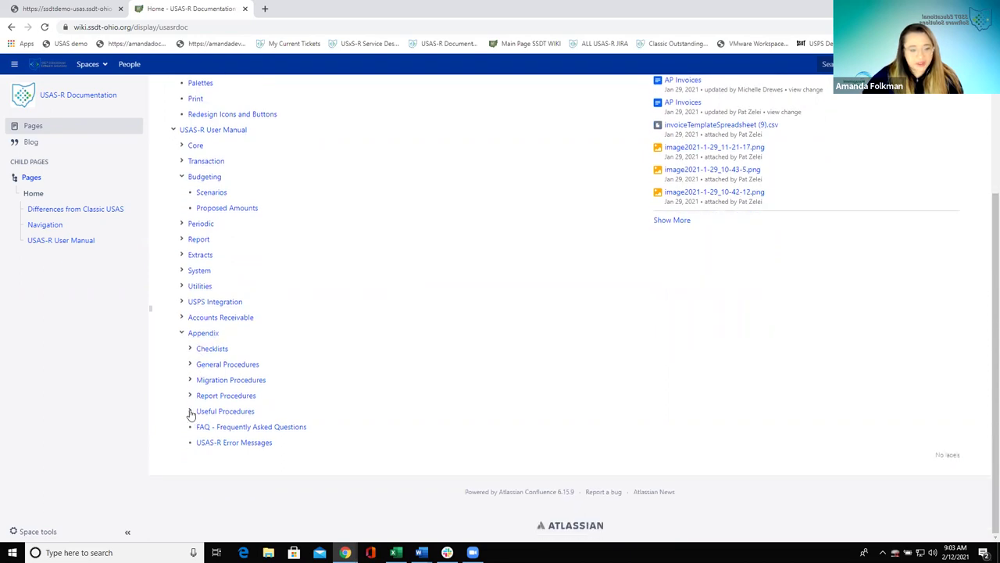
{"action": "left_click", "coordinate": [189, 411]}
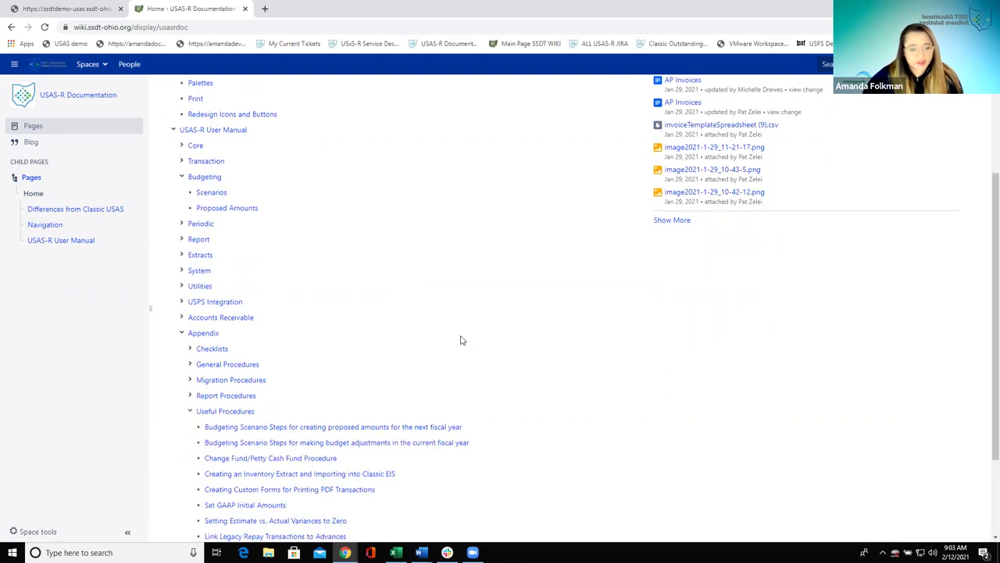
{"action": "scroll", "coordinate": [458, 338], "scroll_direction": "down", "scroll_amount": 1}
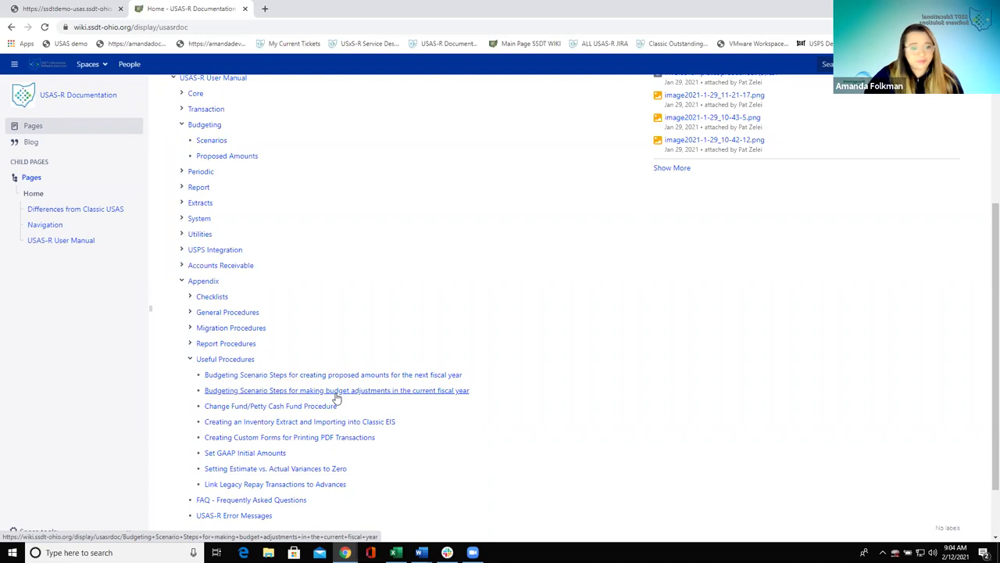
{"action": "left_click", "coordinate": [336, 394]}
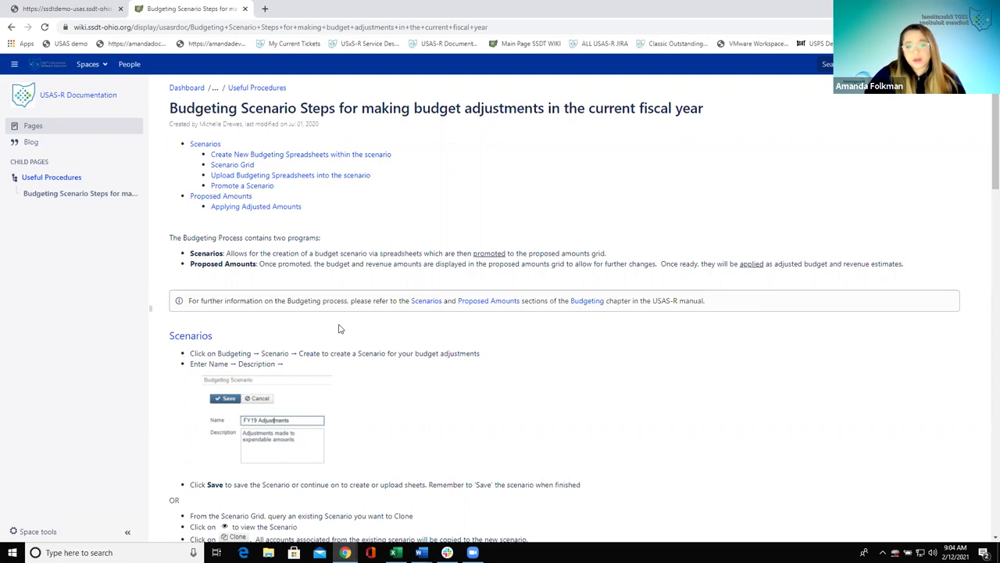
{"action": "scroll", "coordinate": [339, 328], "scroll_direction": "down", "scroll_amount": 3}
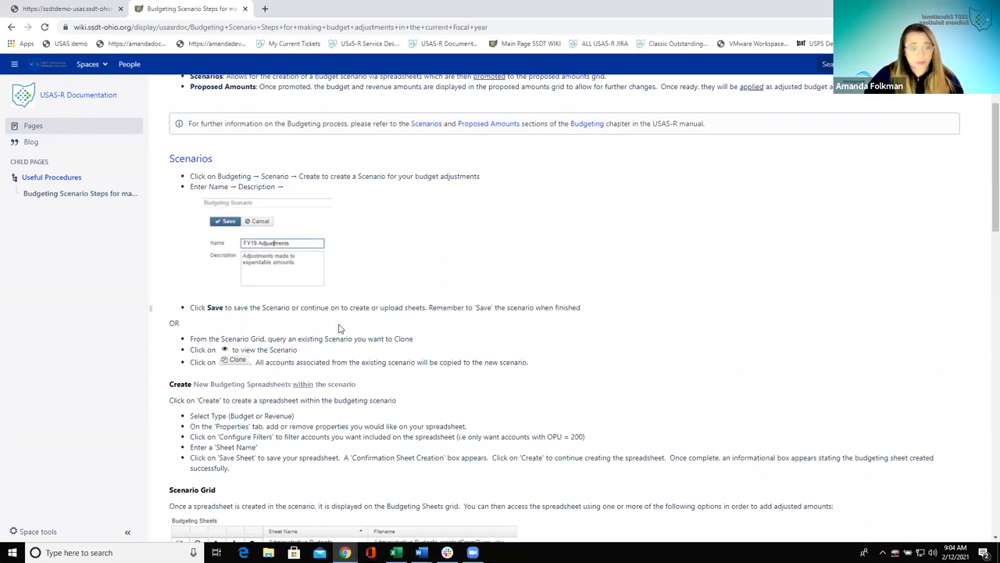
{"action": "scroll", "coordinate": [339, 329], "scroll_direction": "up", "scroll_amount": 3}
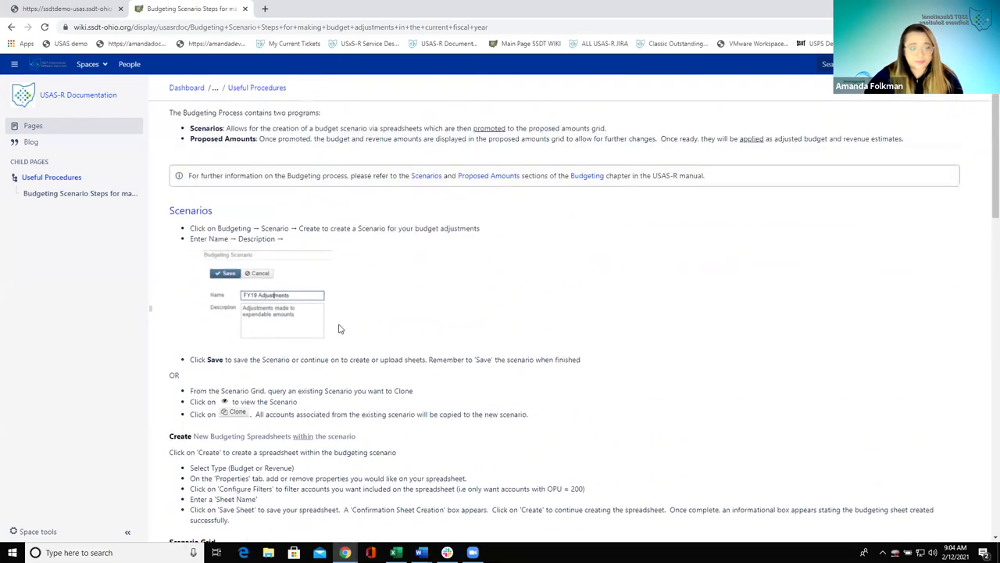
- Switch to the USAS demo application and open the budgeting Scenarios grid
{"action": "left_click", "coordinate": [56, 16]}
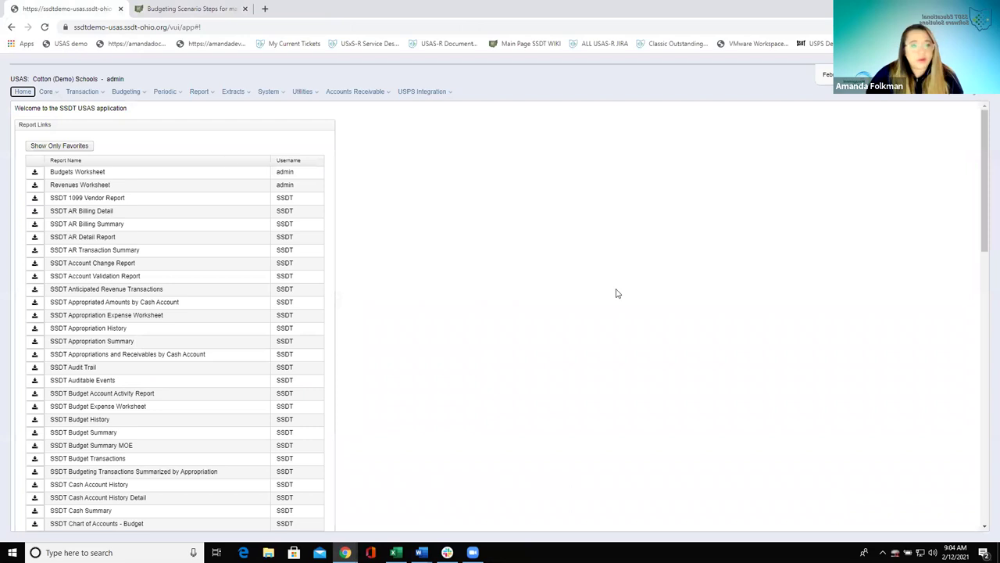
{"action": "left_click", "coordinate": [125, 93]}
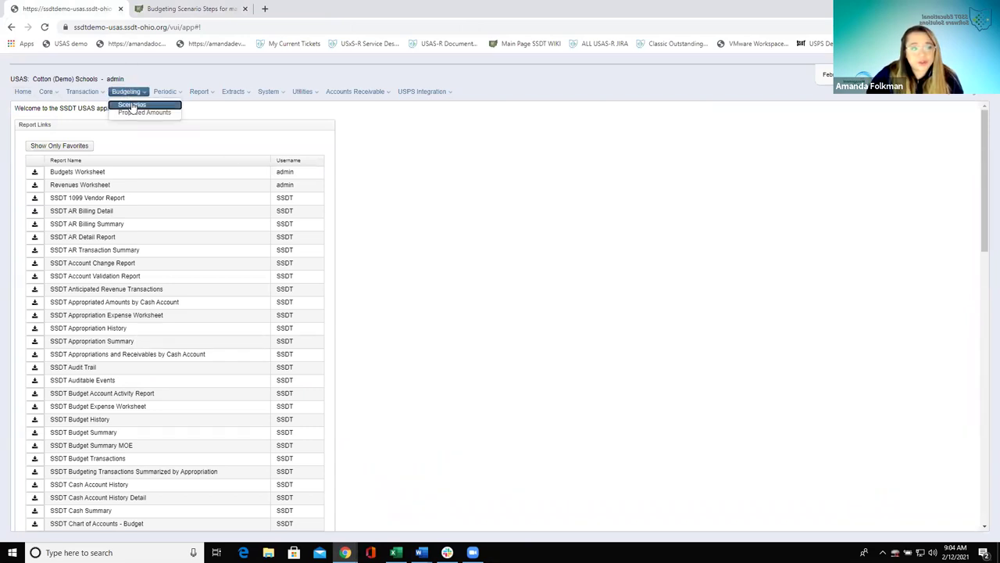
{"action": "left_click", "coordinate": [133, 106]}
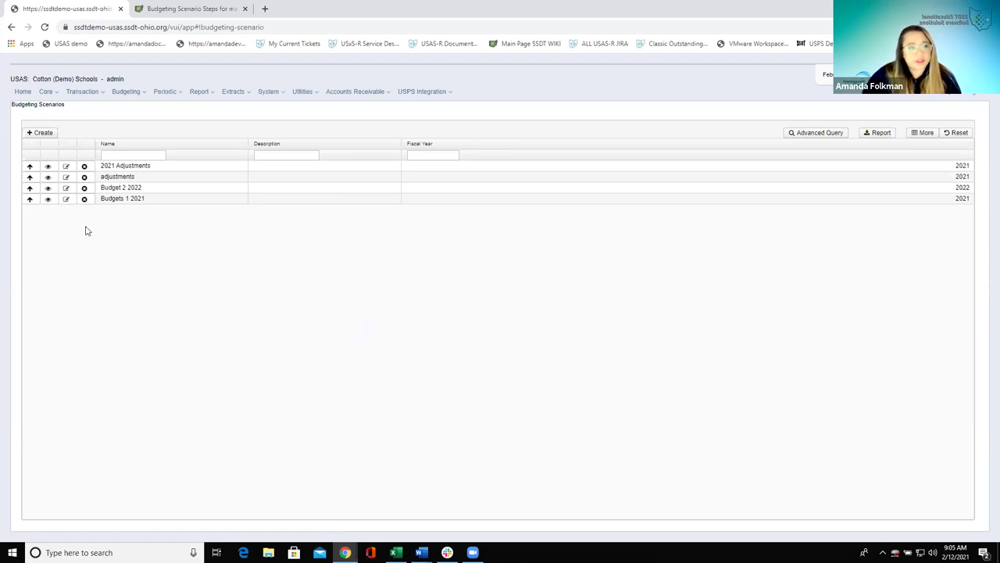
{"action": "left_click", "coordinate": [39, 133]}
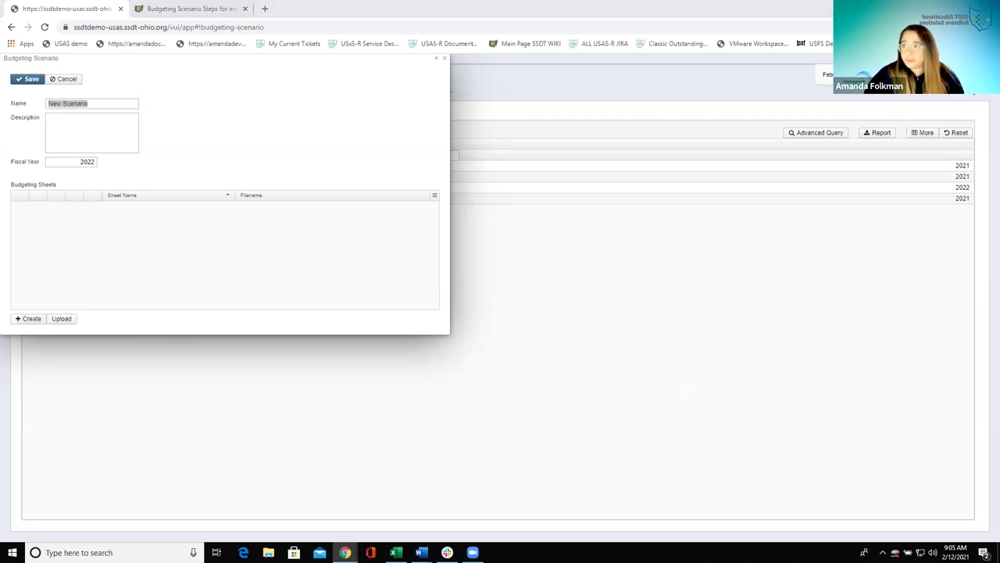
{"action": "left_click", "coordinate": [447, 63]}
{"action": "left_click", "coordinate": [448, 62]}
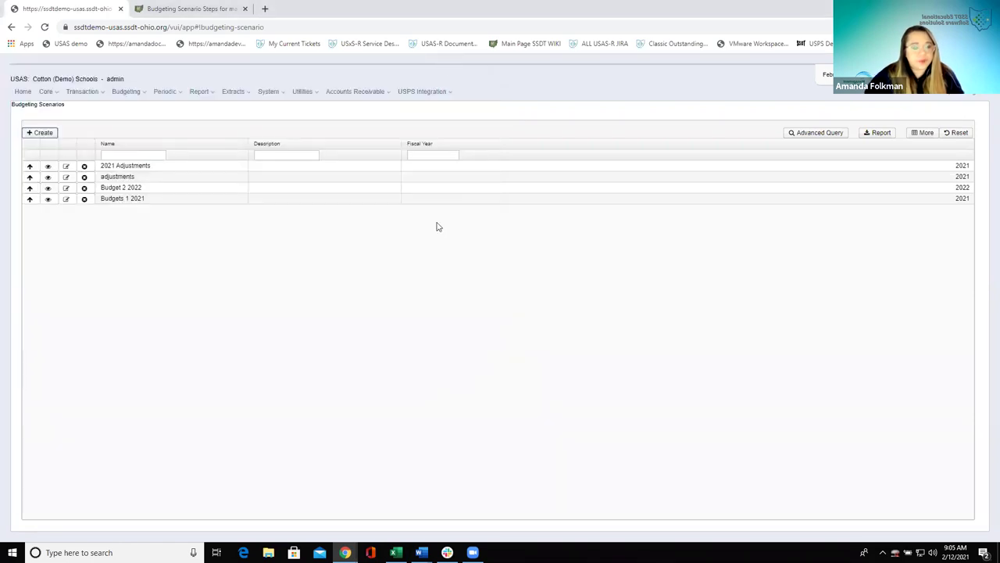
- Start a new budgeting scenario and name it Adjustments
{"action": "left_click", "coordinate": [40, 133]}
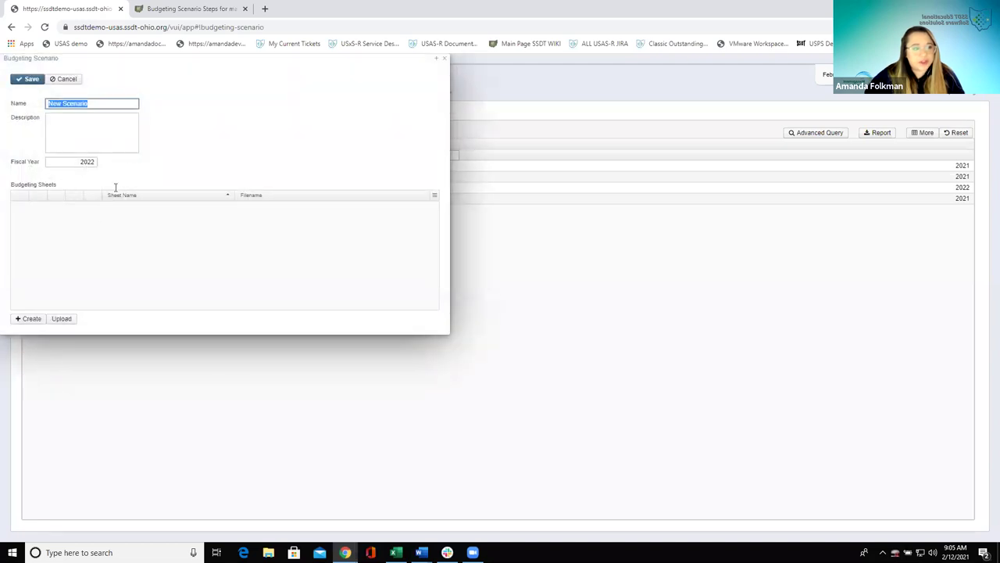
{"action": "type", "text": "Ad"}
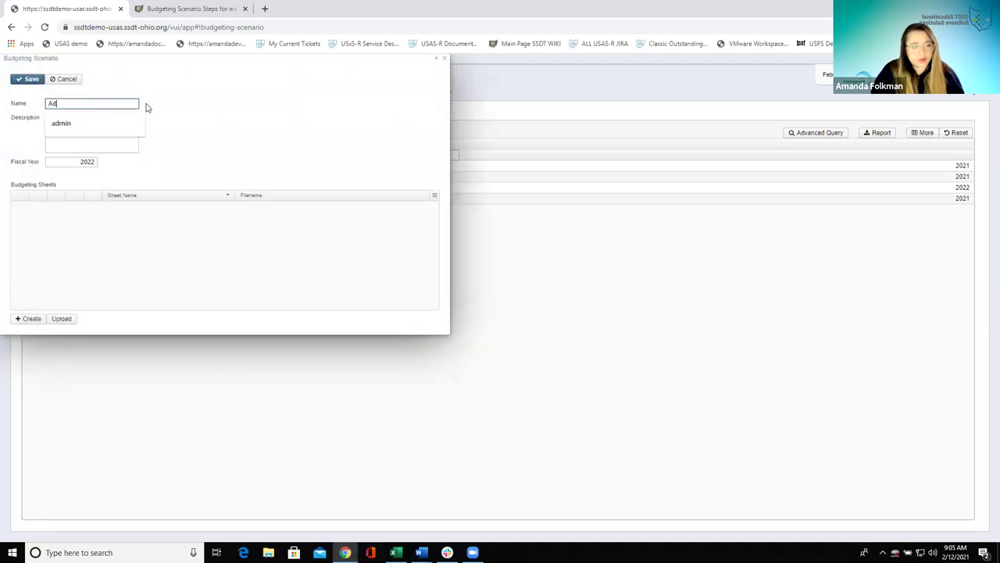
{"action": "type", "text": "justments"}
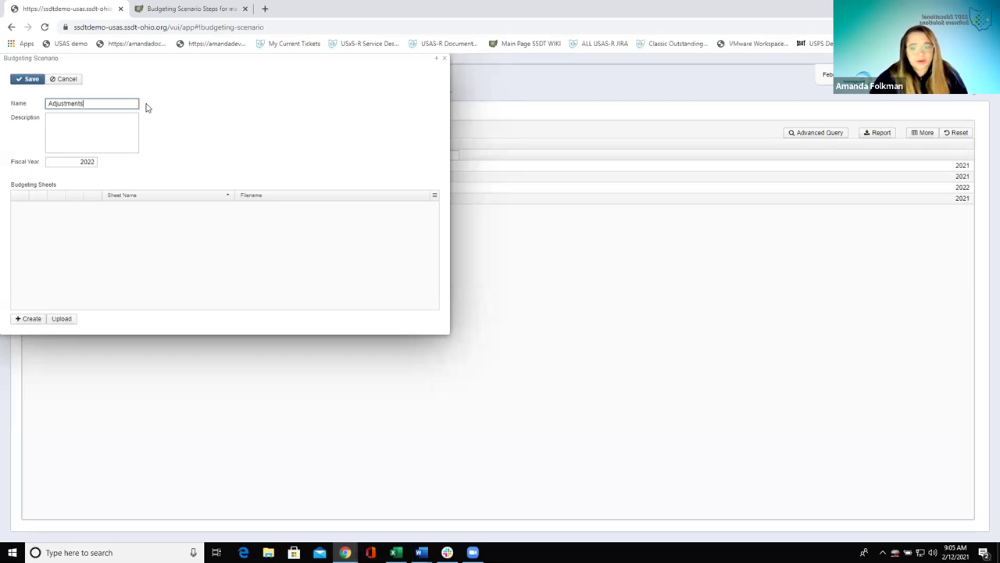
{"action": "left_click", "coordinate": [253, 65]}
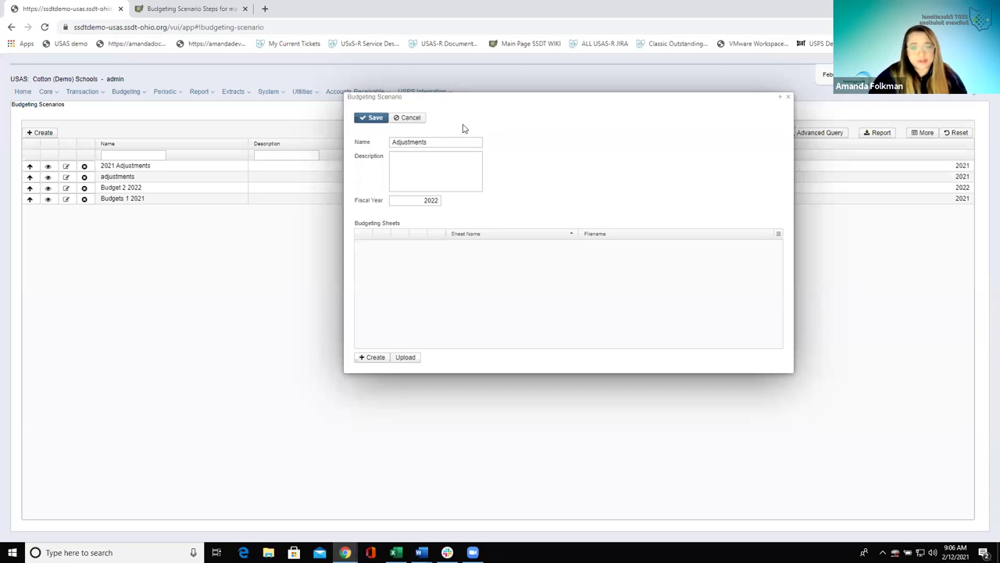
- Set the scenario's fiscal year to 2021, leaving the description empty
{"action": "left_click", "coordinate": [422, 200]}
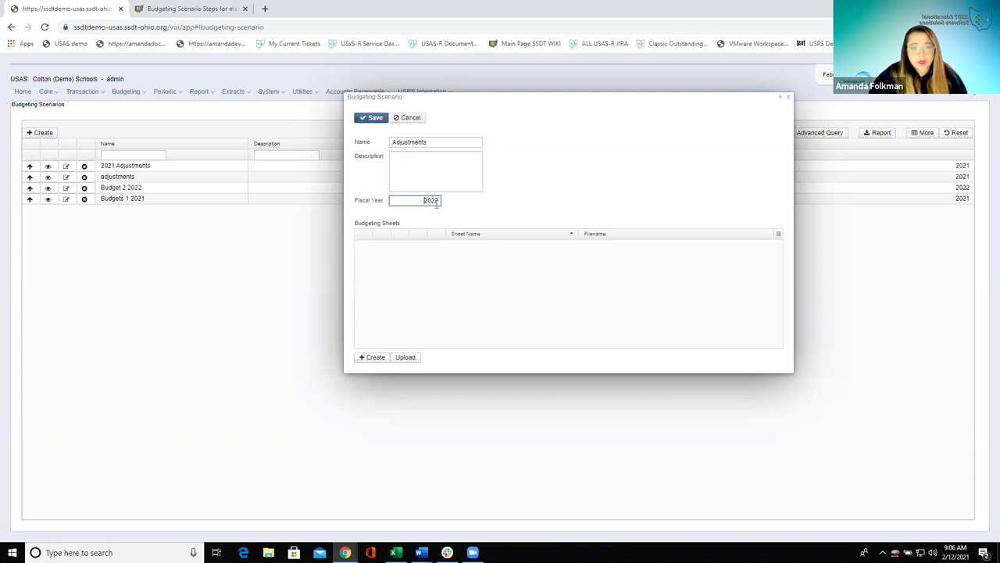
{"action": "left_click_drag", "start_coordinate": [452, 96], "coordinate": [130, 68]}
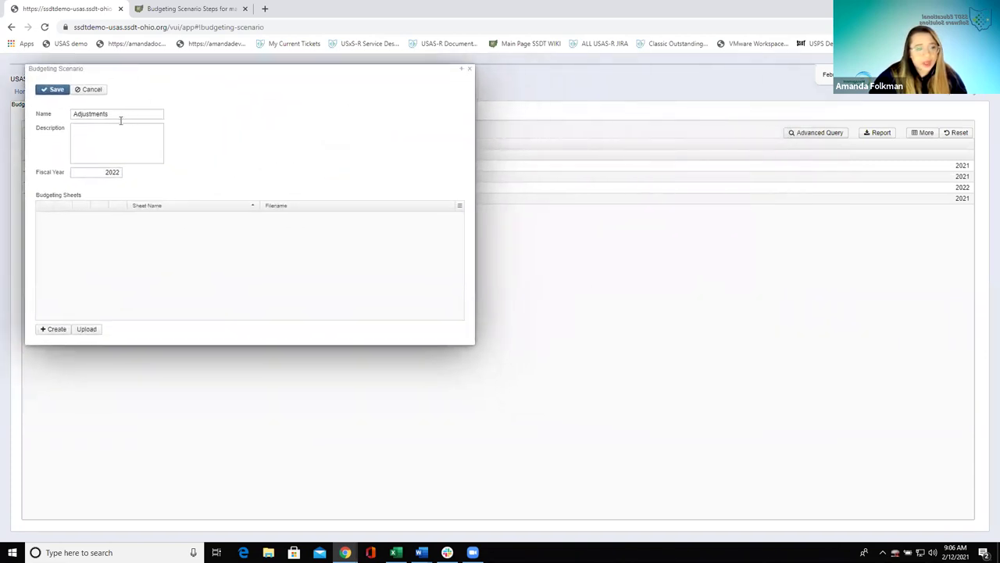
{"action": "left_click", "coordinate": [89, 131]}
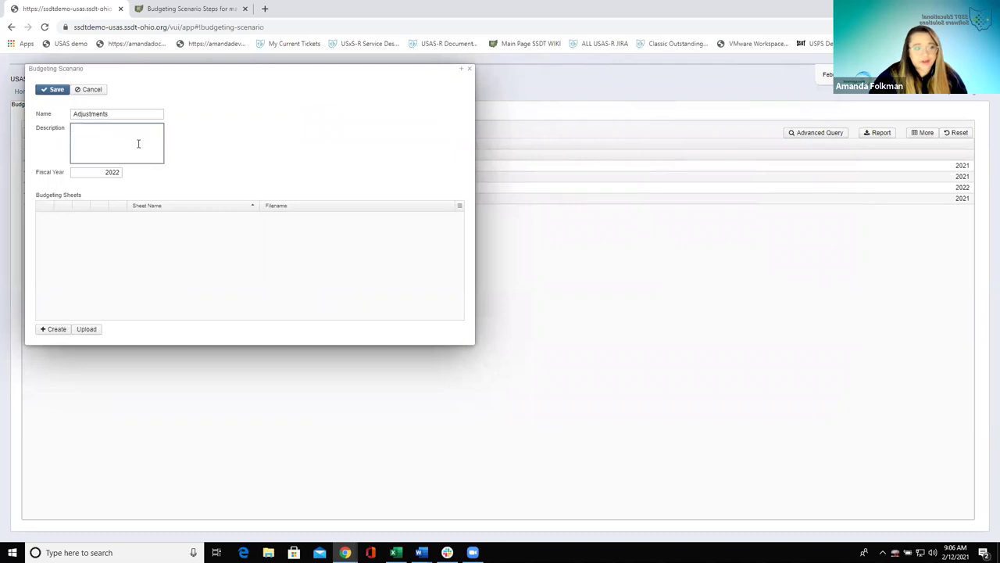
{"action": "double_click", "coordinate": [110, 172]}
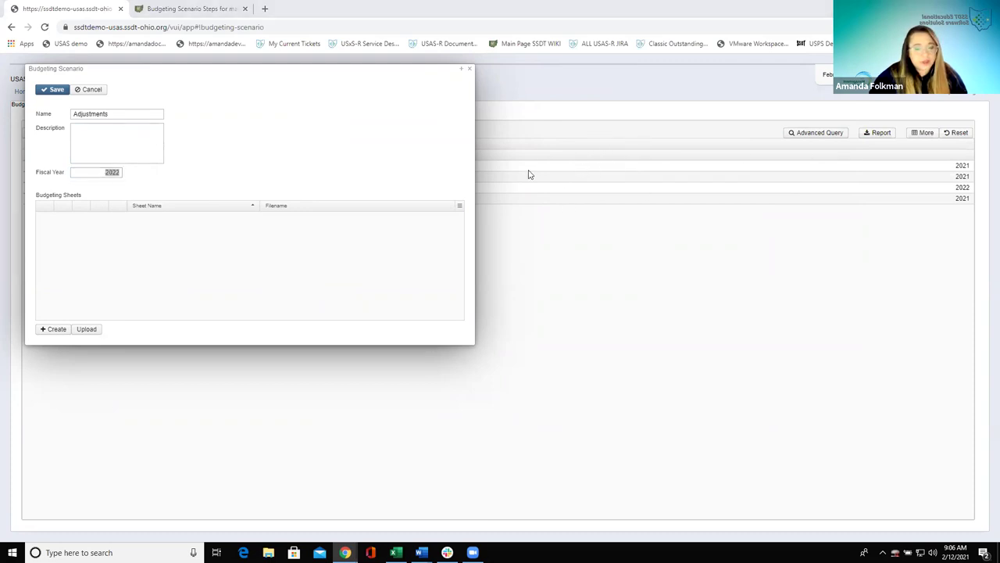
{"action": "left_click", "coordinate": [114, 172]}
{"action": "key", "text": "BackSpace"}
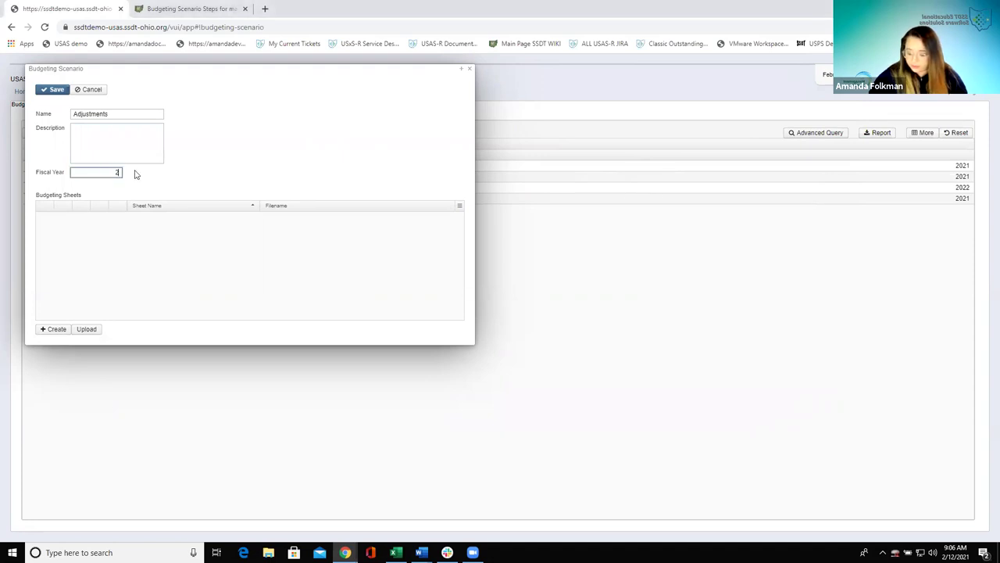
{"action": "type", "text": "2021"}
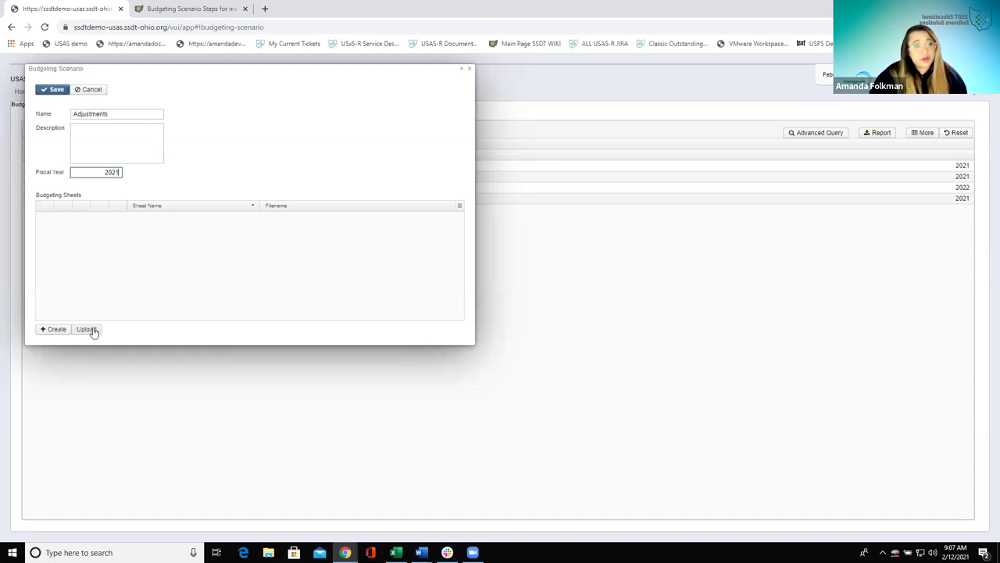
- Start a new budgeting sheet of type Budget for the scenario and name it Adjustment 21
{"action": "left_click", "coordinate": [45, 333]}
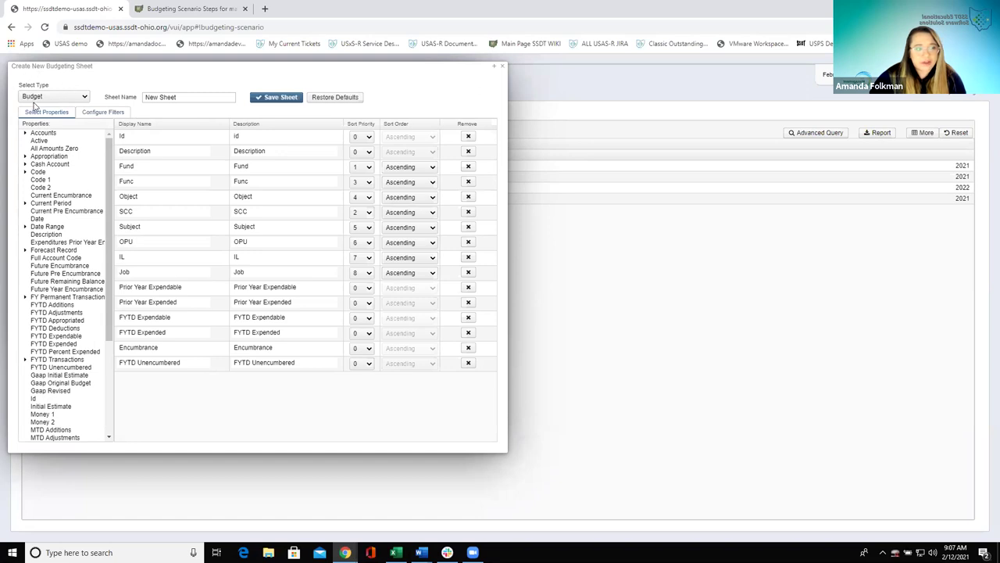
{"action": "left_click", "coordinate": [85, 97]}
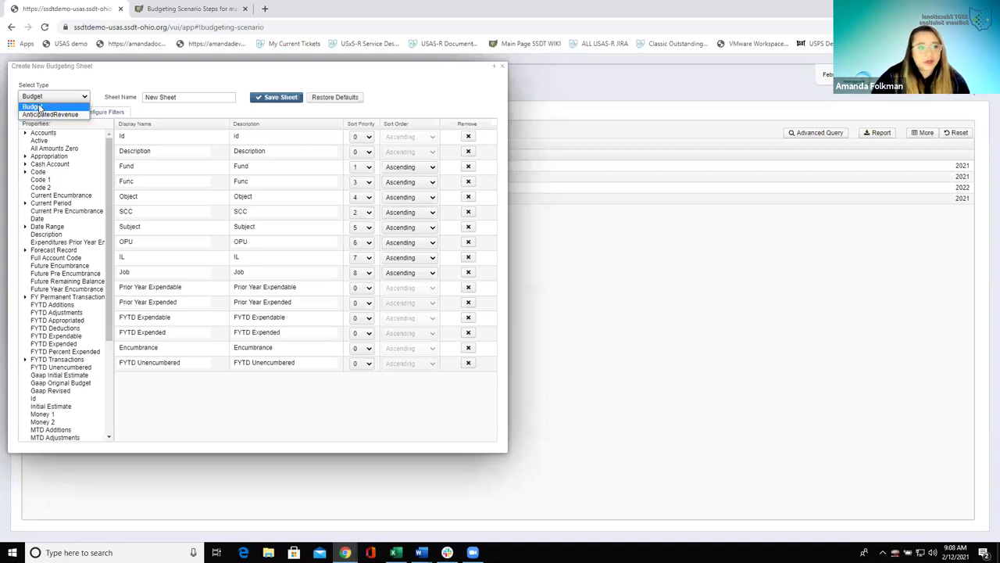
{"action": "left_click", "coordinate": [40, 107]}
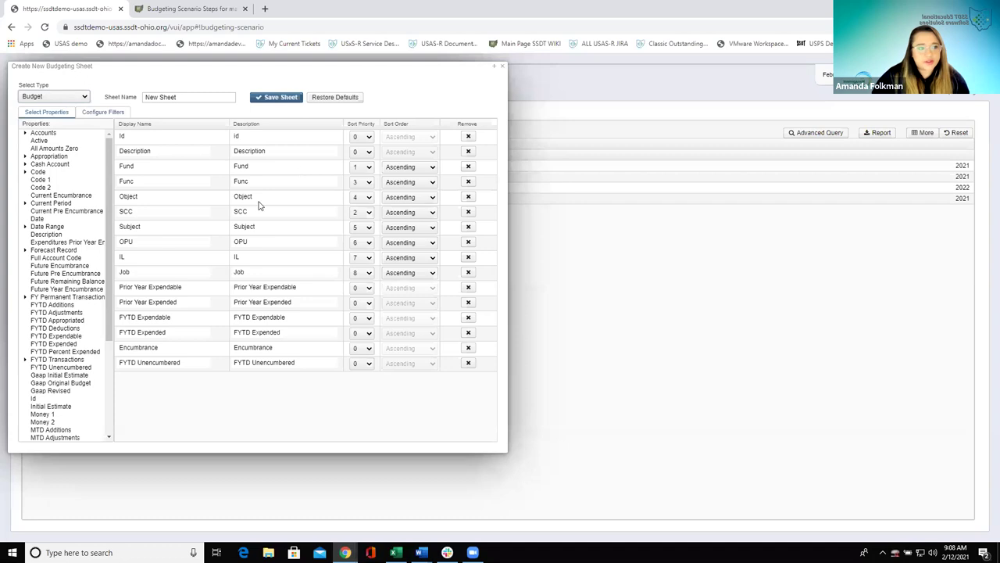
{"action": "left_click_drag", "start_coordinate": [206, 97], "coordinate": [135, 89]}
{"action": "key", "text": "BackSpace"}
{"action": "type", "text": "Adjustment 21"}
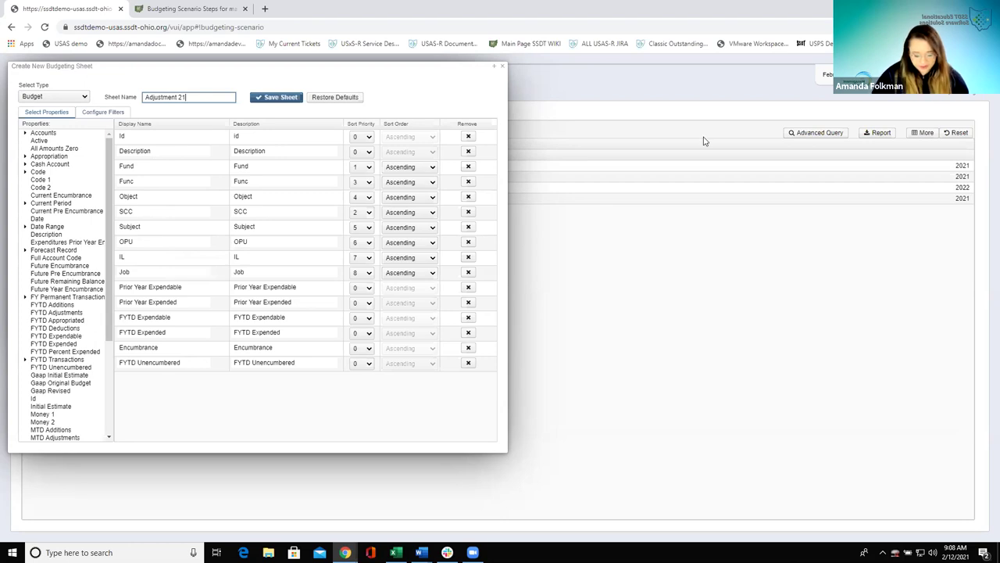
- Add a filter where the code's Fund is Like 5%, then save the sheet and confirm its creation
{"action": "key", "text": "ctrl+plus"}
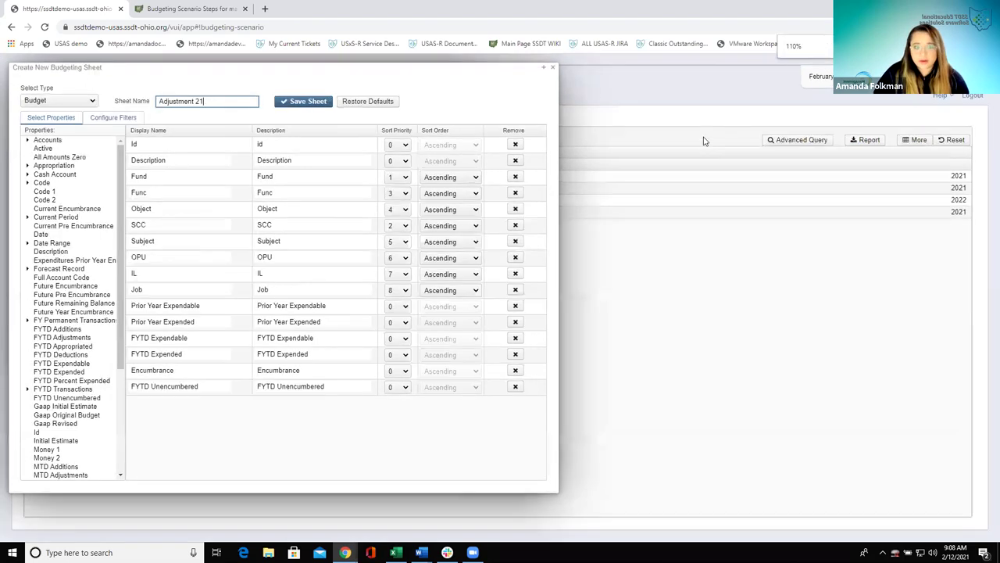
{"action": "key", "text": "ctrl+plus"}
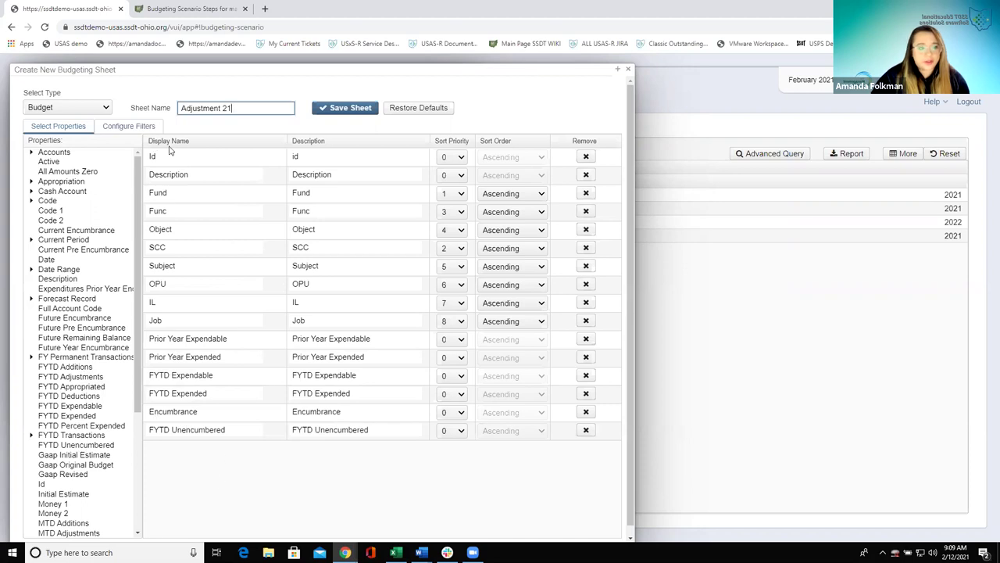
{"action": "left_click", "coordinate": [114, 128]}
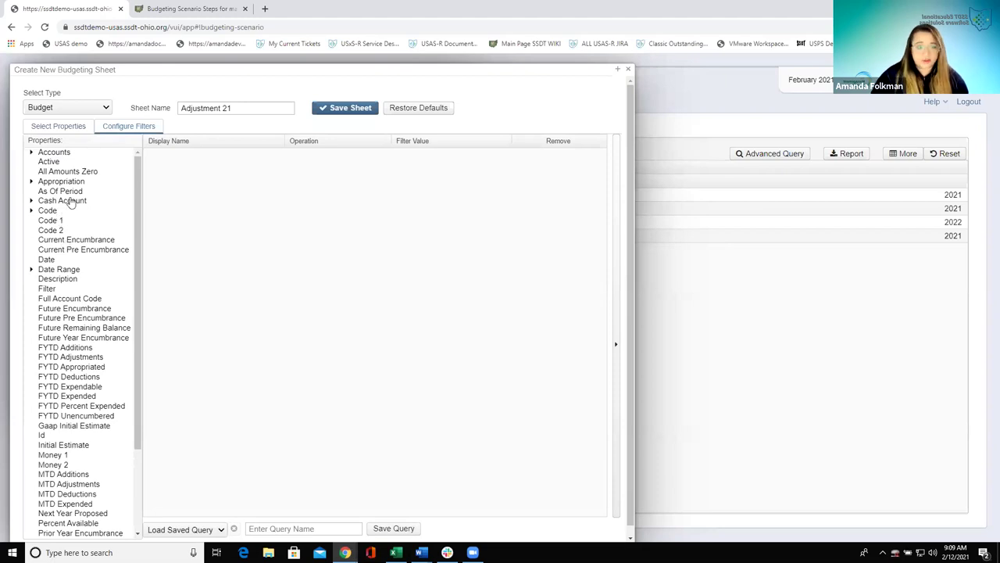
{"action": "left_click", "coordinate": [31, 212]}
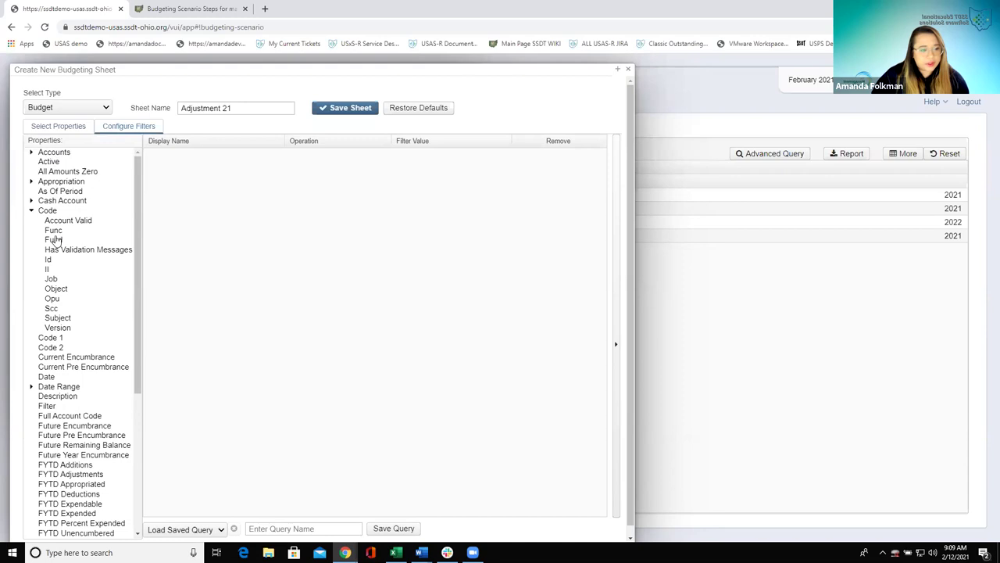
{"action": "left_click_drag", "start_coordinate": [55, 240], "coordinate": [219, 201]}
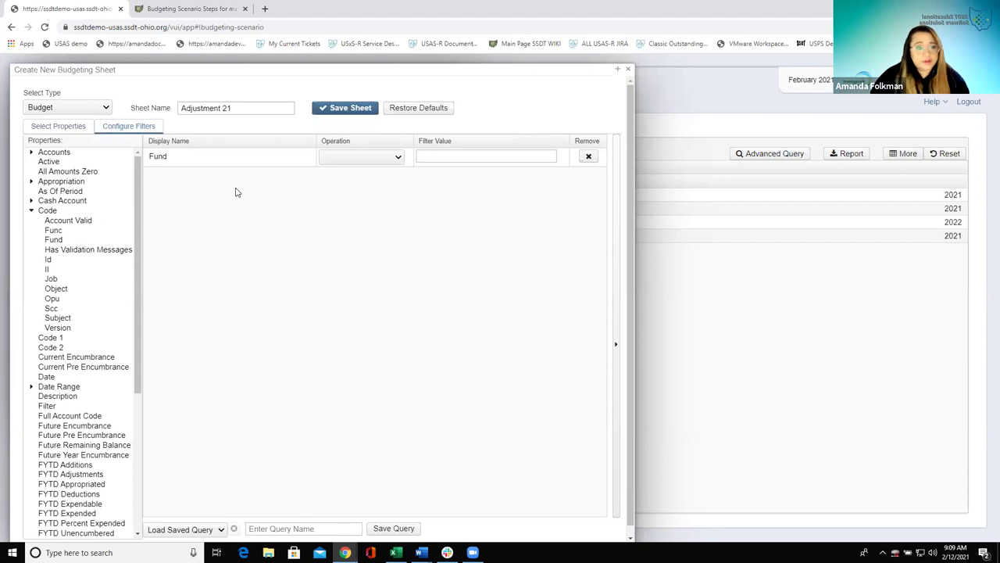
{"action": "left_click", "coordinate": [374, 158]}
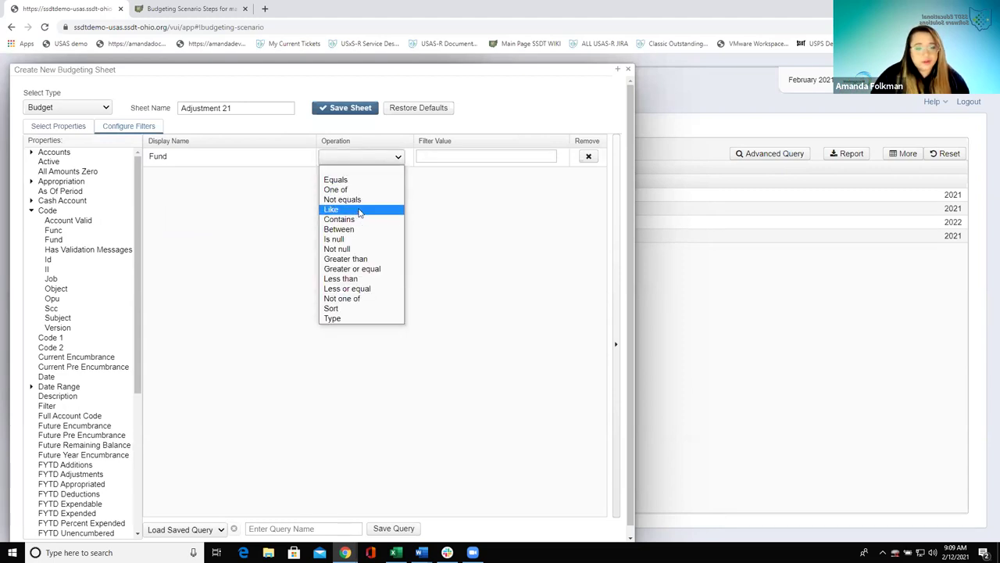
{"action": "left_click", "coordinate": [359, 210]}
{"action": "left_click", "coordinate": [425, 156]}
{"action": "type", "text": "5%"}
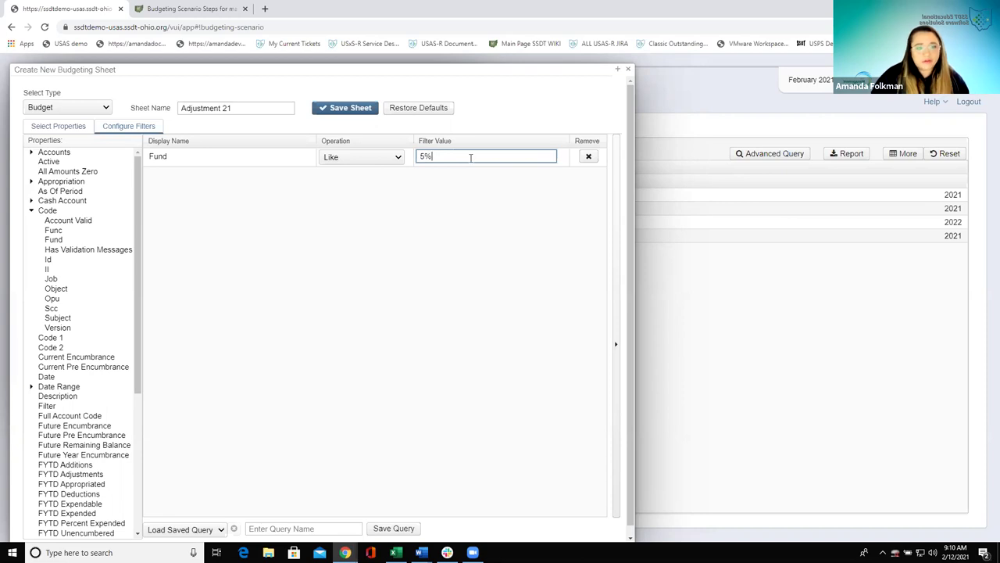
{"action": "left_click", "coordinate": [343, 111]}
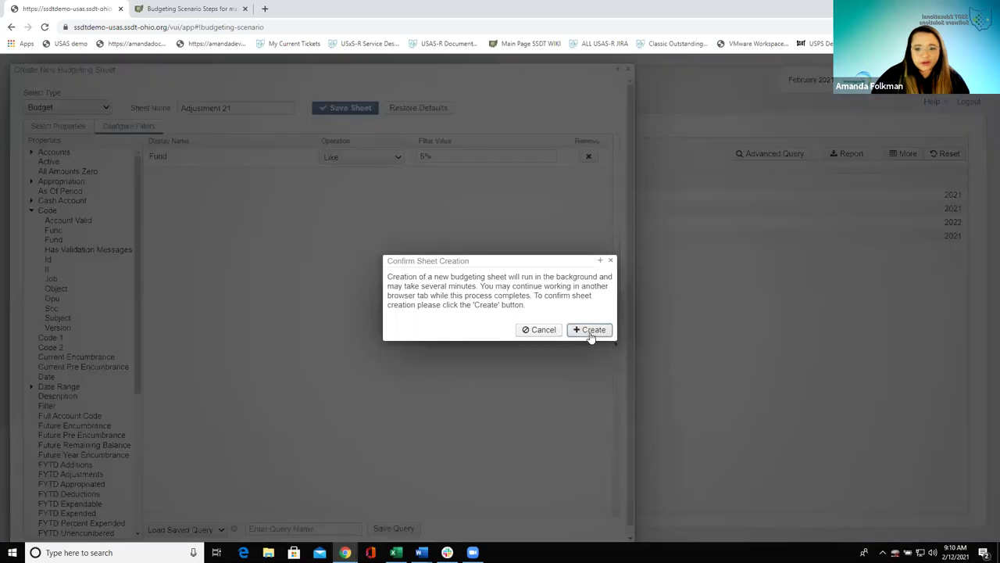
{"action": "left_click", "coordinate": [592, 331]}
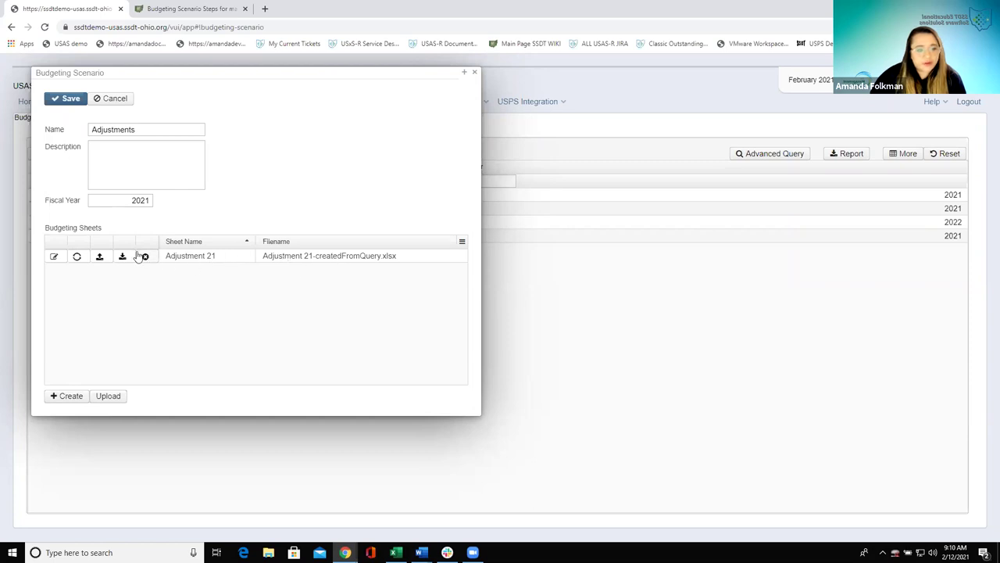
- Open the Adjustment 21 sheet for editing, rename the header in cell Q1 to PA-2021, and accept the change
{"action": "left_click", "coordinate": [54, 257]}
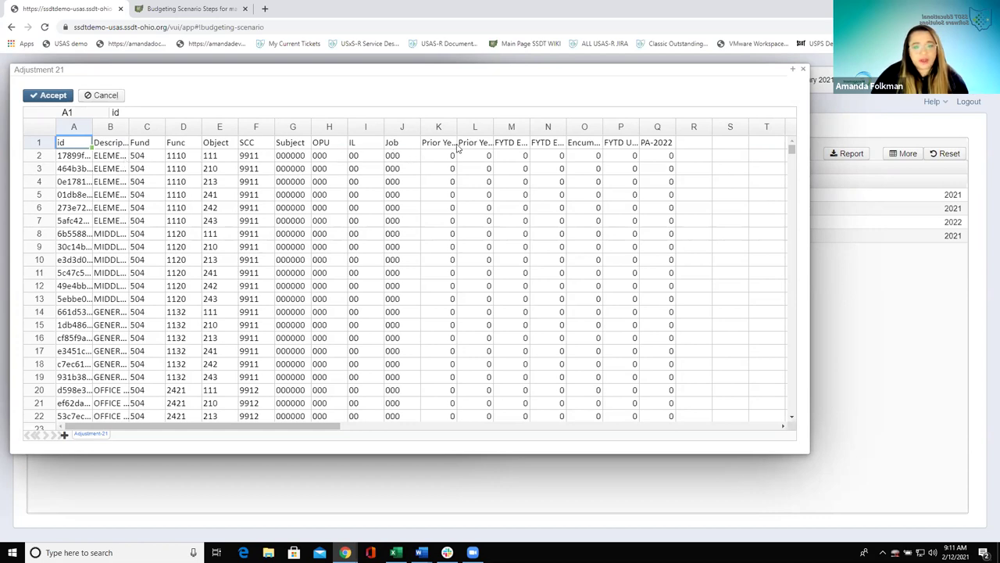
{"action": "left_click_drag", "start_coordinate": [500, 128], "coordinate": [475, 128]}
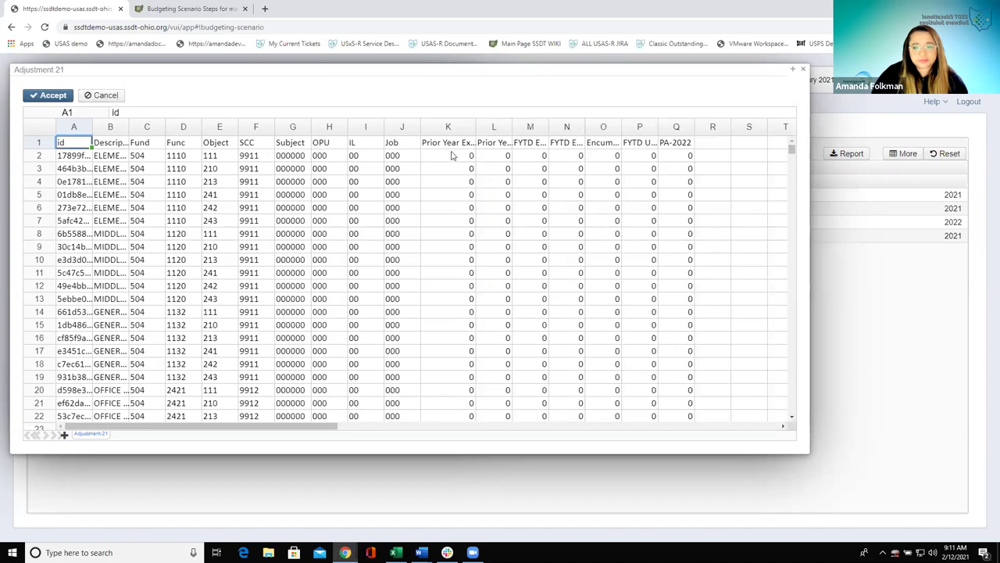
{"action": "left_click", "coordinate": [684, 143]}
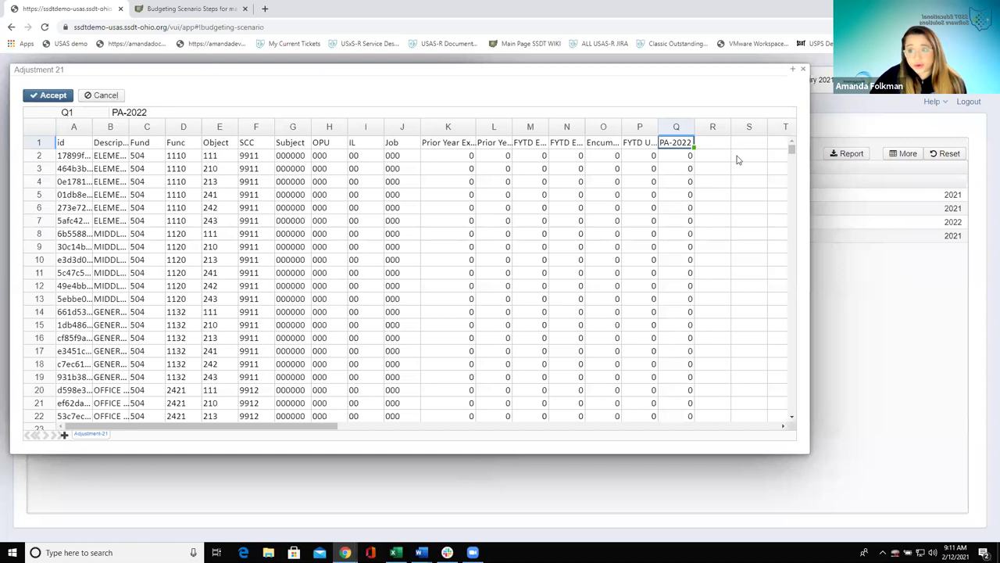
{"action": "double_click", "coordinate": [691, 144]}
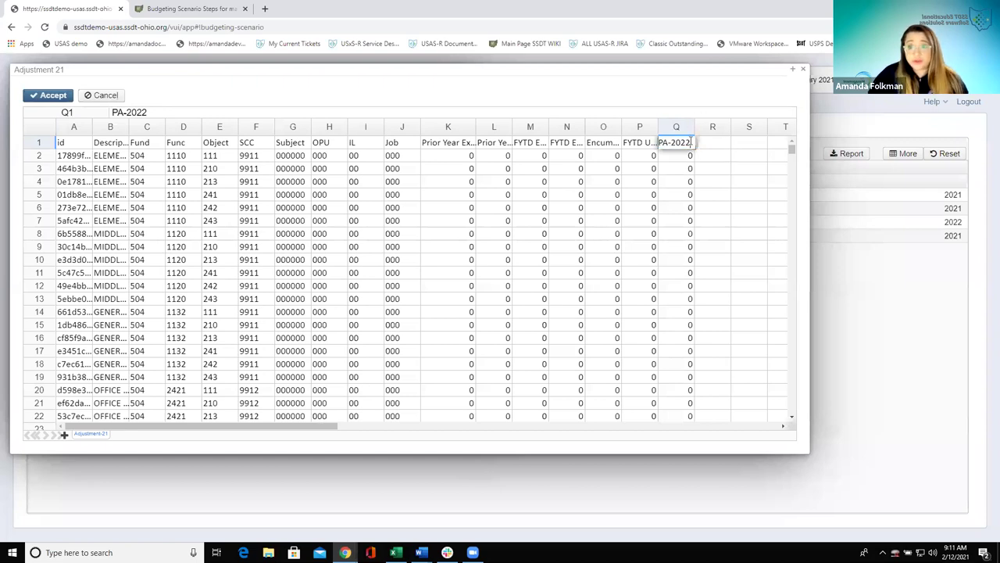
{"action": "key", "text": "BackSpace"}
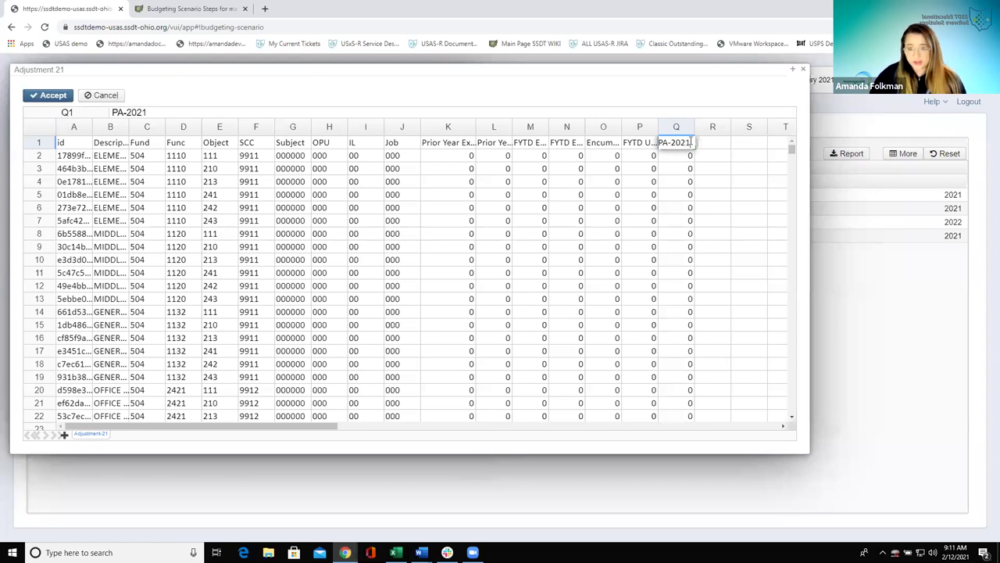
{"action": "type", "text": "1"}
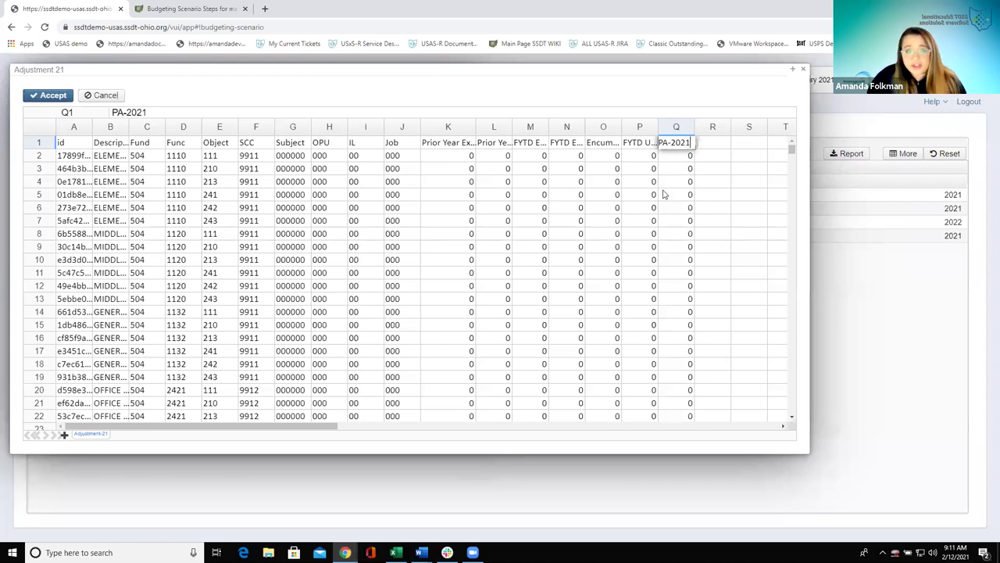
{"action": "left_click", "coordinate": [707, 170]}
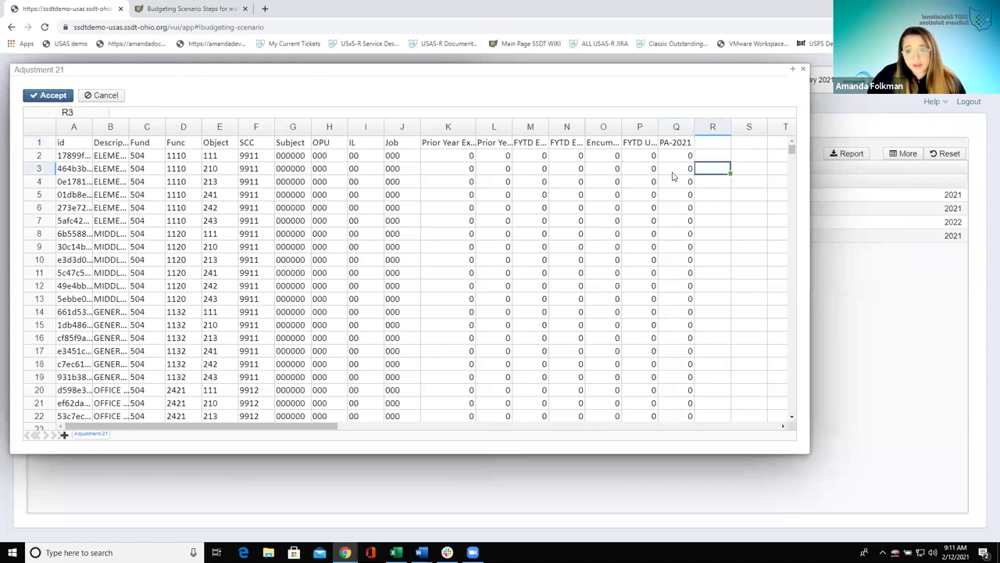
{"action": "left_click", "coordinate": [39, 96]}
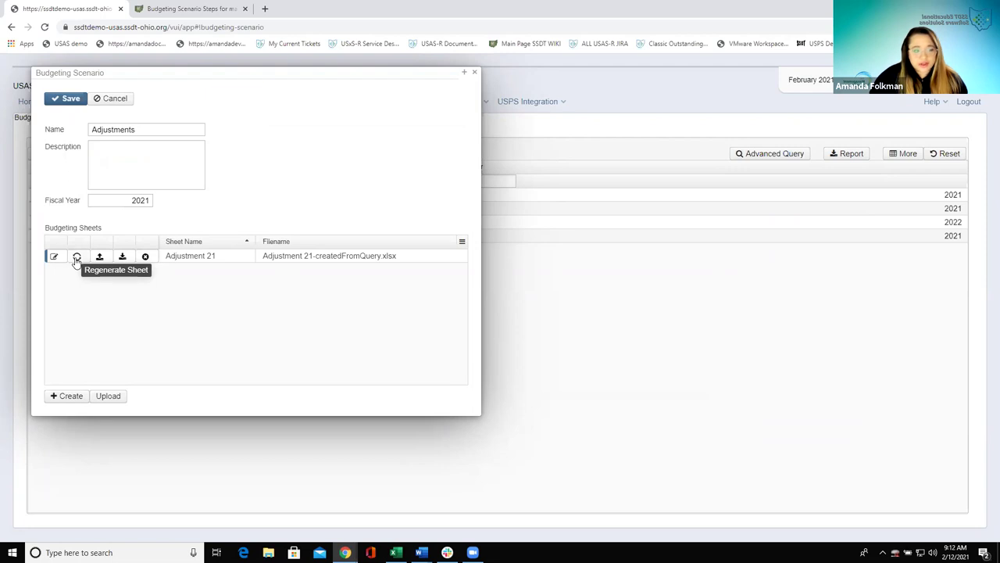
- Check the sheet's regeneration settings without saving, then download the Adjustment 21 sheet and open it in Excel with editing enabled
{"action": "left_click", "coordinate": [77, 260]}
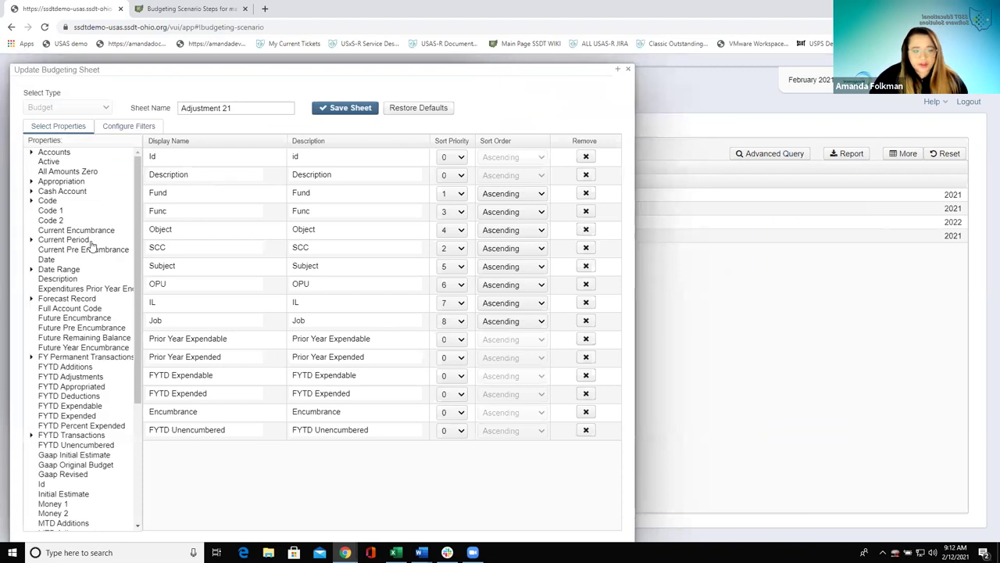
{"action": "left_click", "coordinate": [628, 72]}
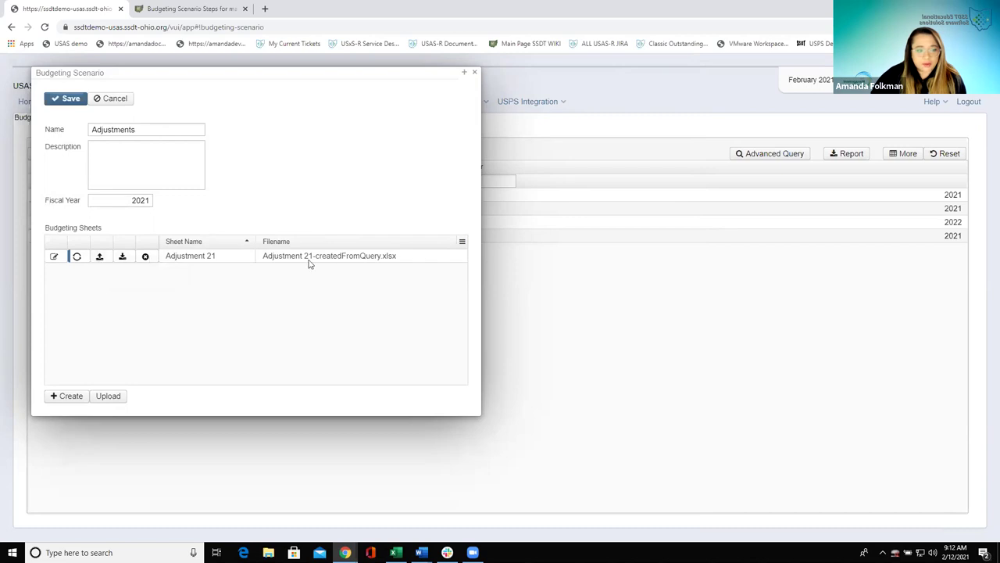
{"action": "left_click", "coordinate": [123, 257]}
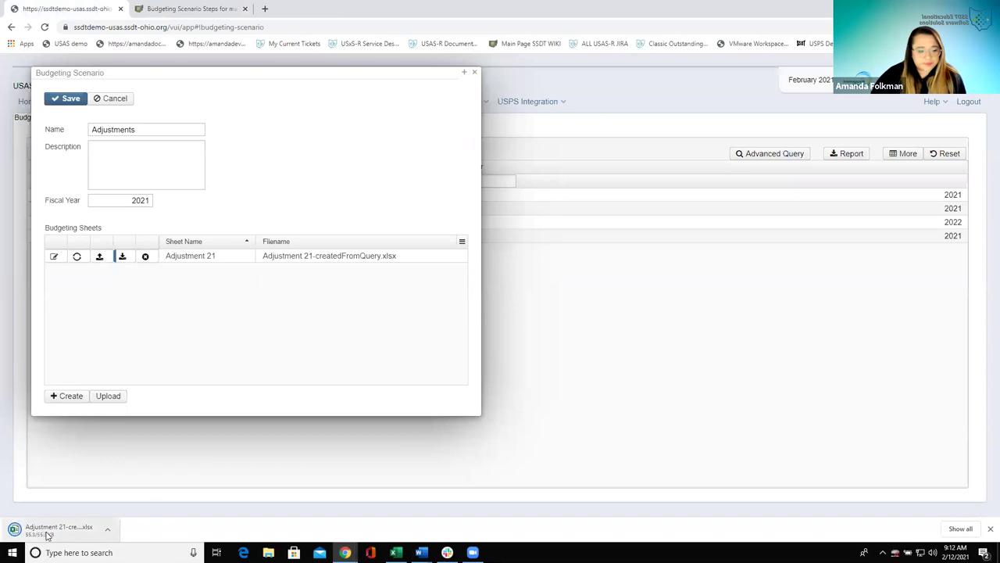
{"action": "left_click", "coordinate": [47, 533]}
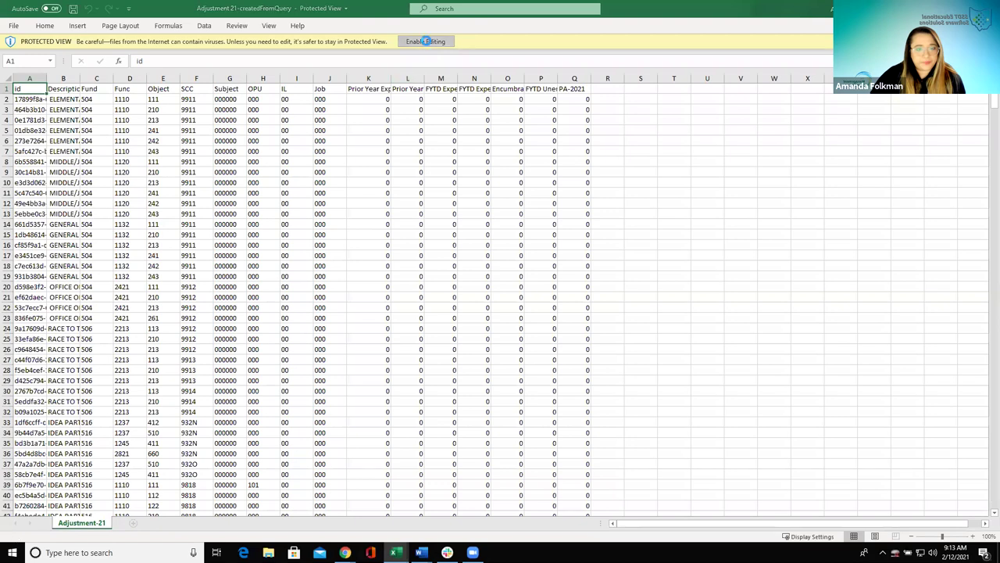
{"action": "left_click", "coordinate": [425, 42]}
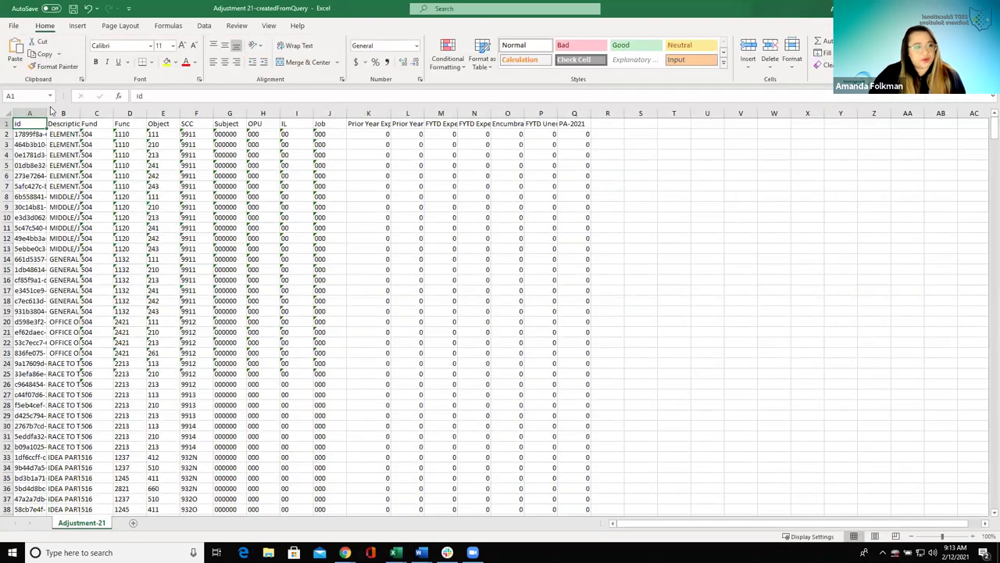
- Autofit all worksheet columns to their contents, then narrow the id and Description columns
{"action": "left_click", "coordinate": [6, 113]}
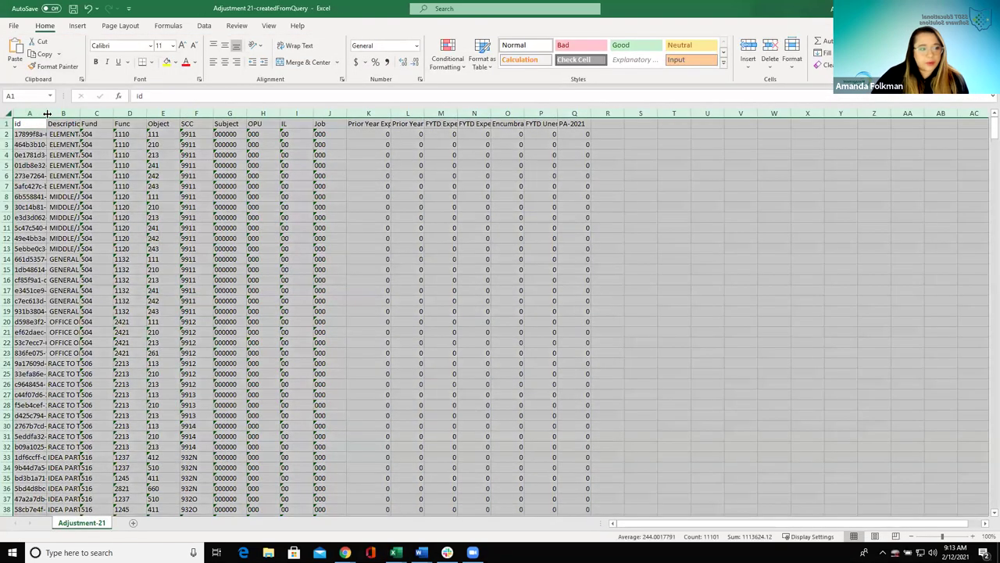
{"action": "double_click", "coordinate": [48, 113]}
{"action": "left_click", "coordinate": [473, 288]}
{"action": "left_click_drag", "start_coordinate": [153, 113], "coordinate": [48, 115]}
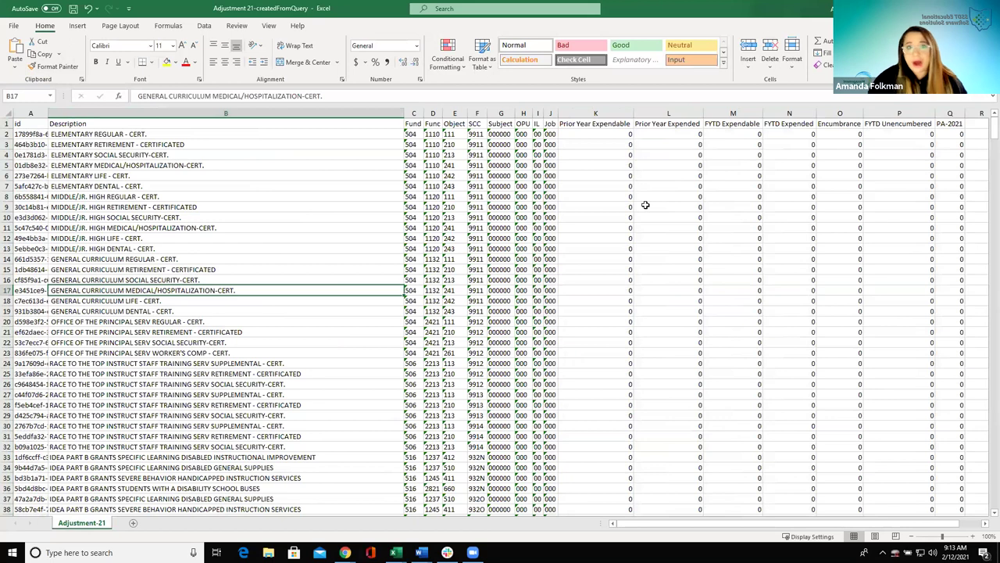
{"action": "left_click_drag", "start_coordinate": [404, 114], "coordinate": [244, 124]}
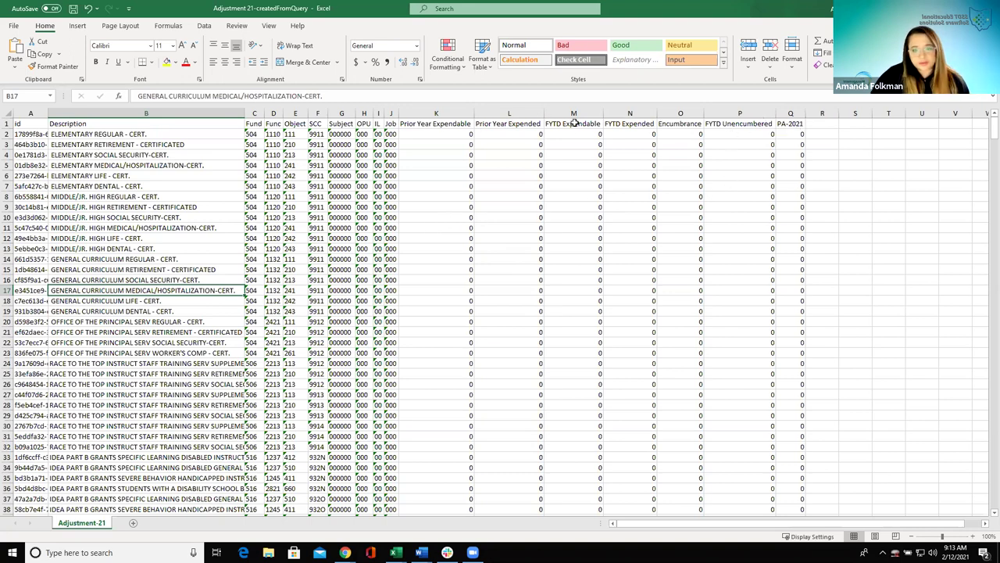
- Turn on filtering for the header row and filter the FYTD Expended column to exclude 0 values
{"action": "left_click", "coordinate": [634, 125]}
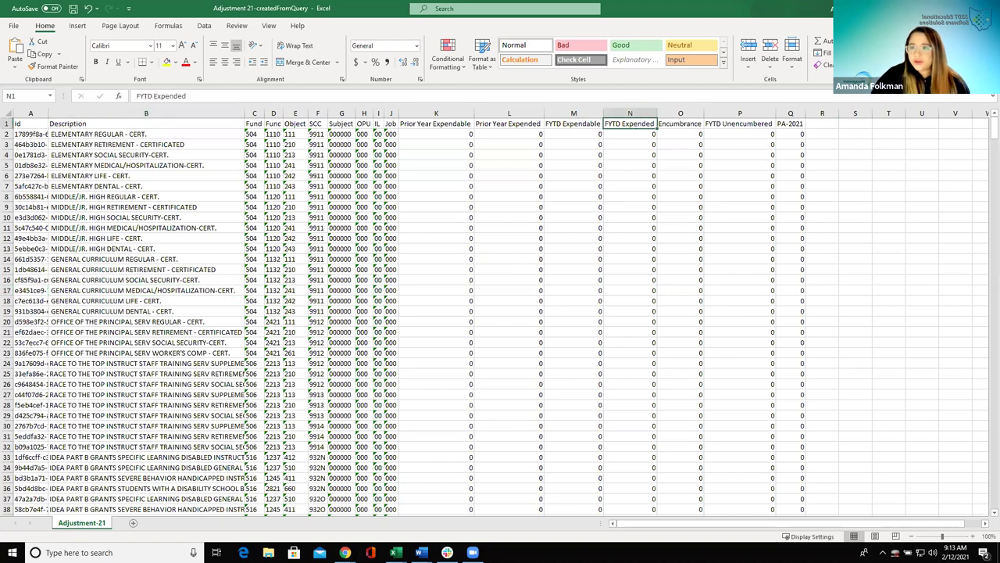
{"action": "left_click", "coordinate": [867, 58]}
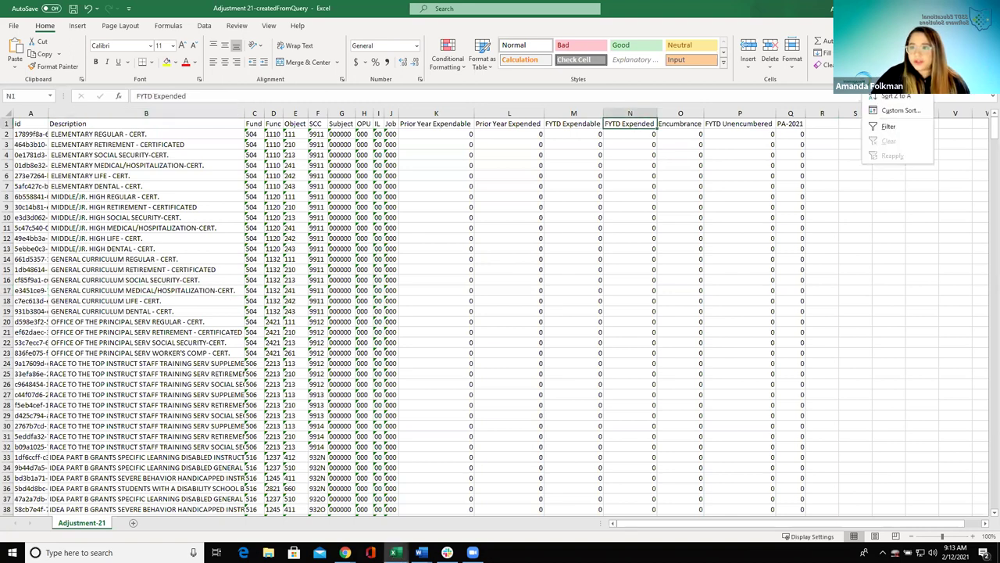
{"action": "left_click", "coordinate": [876, 126]}
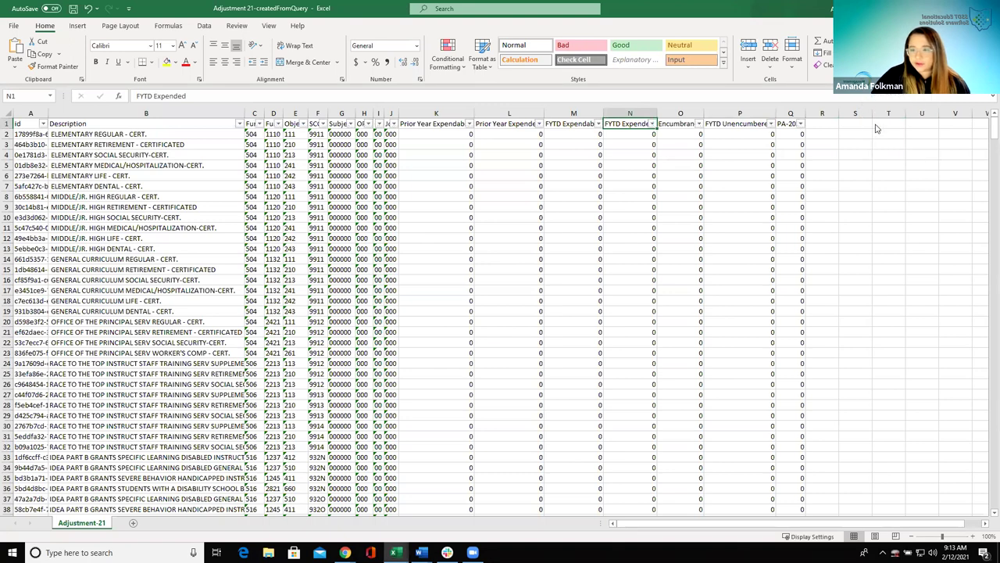
{"action": "left_click", "coordinate": [651, 126]}
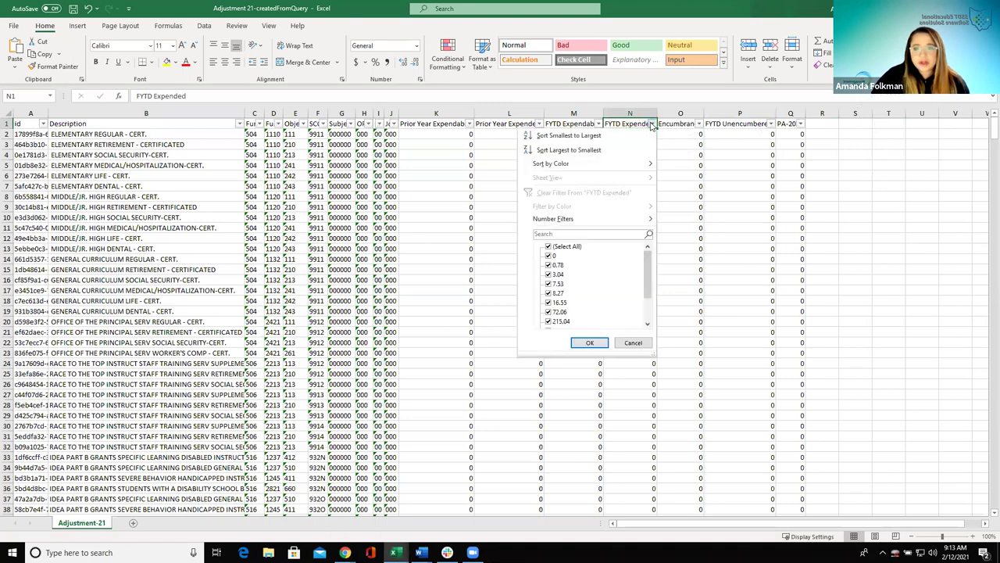
{"action": "left_click", "coordinate": [549, 257]}
{"action": "left_click", "coordinate": [589, 342]}
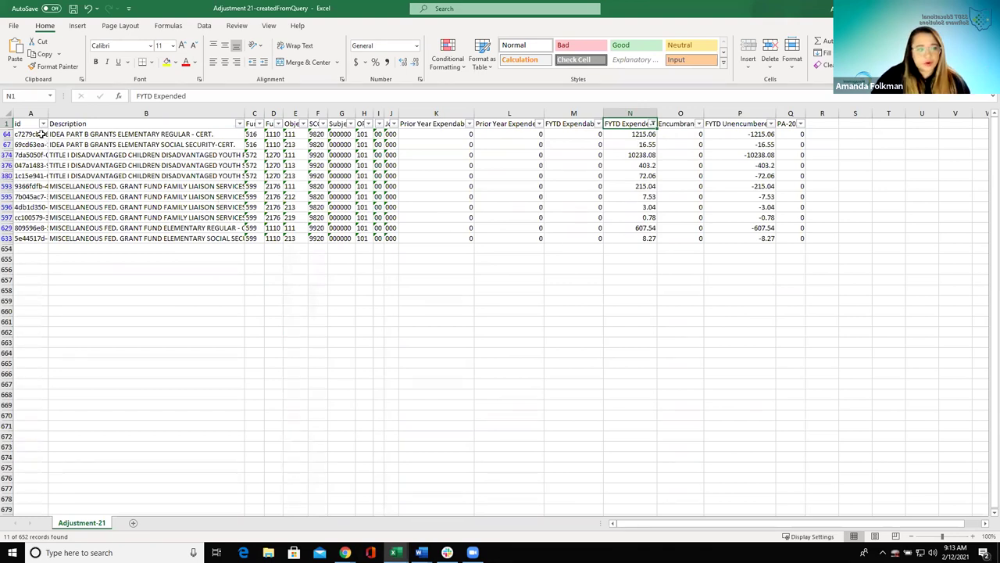
{"action": "left_click_drag", "start_coordinate": [190, 134], "coordinate": [545, 239]}
{"action": "left_click", "coordinate": [626, 133]}
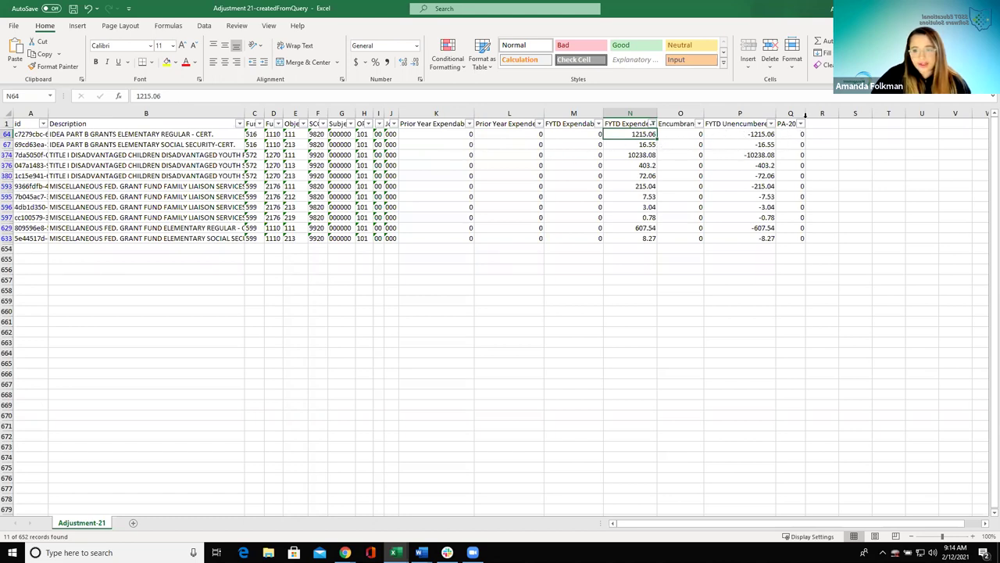
- Widen the PA-2021 column so its header and amounts have more room
{"action": "left_click_drag", "start_coordinate": [804, 111], "coordinate": [840, 114]}
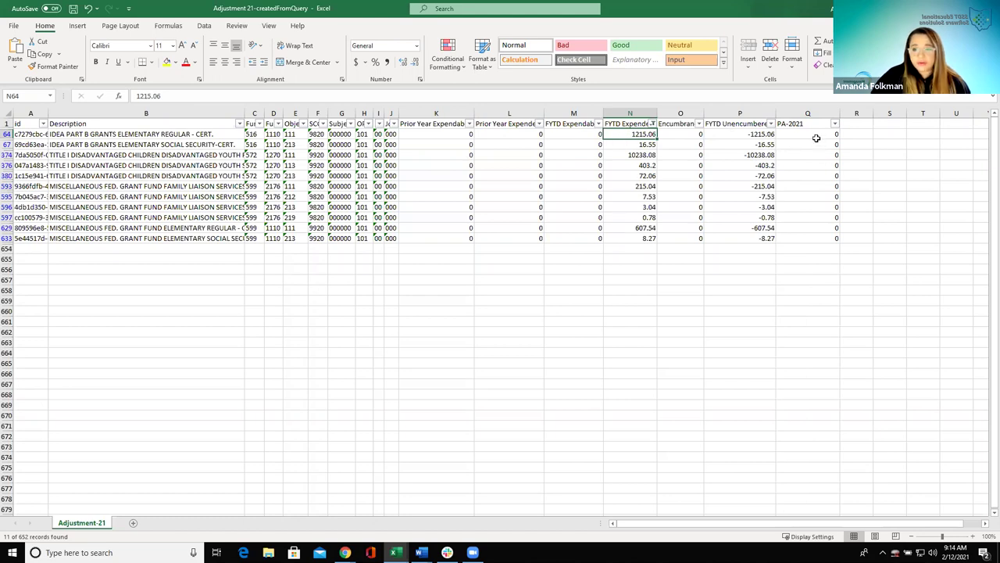
{"action": "left_click", "coordinate": [653, 270]}
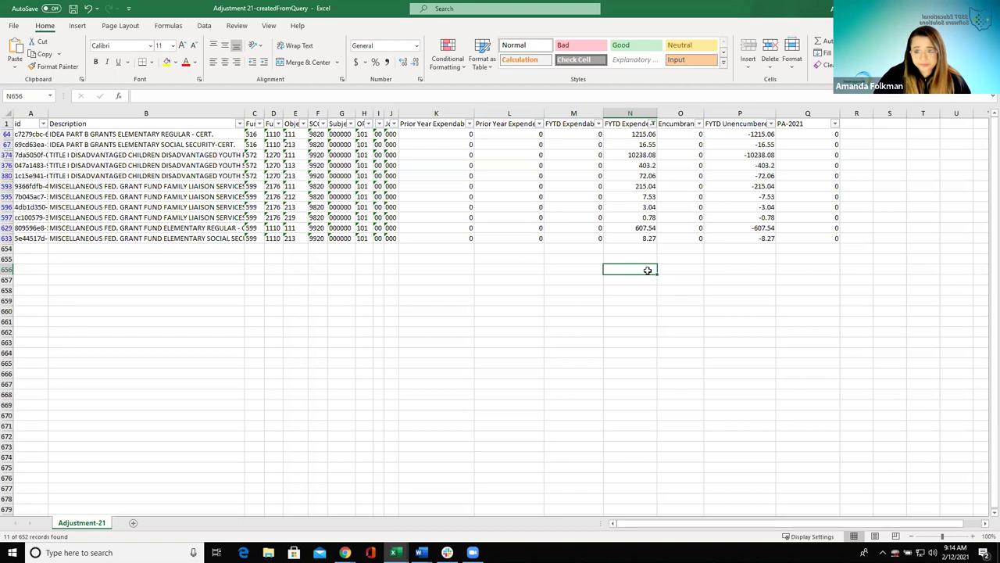
{"action": "left_click_drag", "start_coordinate": [815, 144], "coordinate": [813, 212]}
{"action": "left_click", "coordinate": [822, 153]}
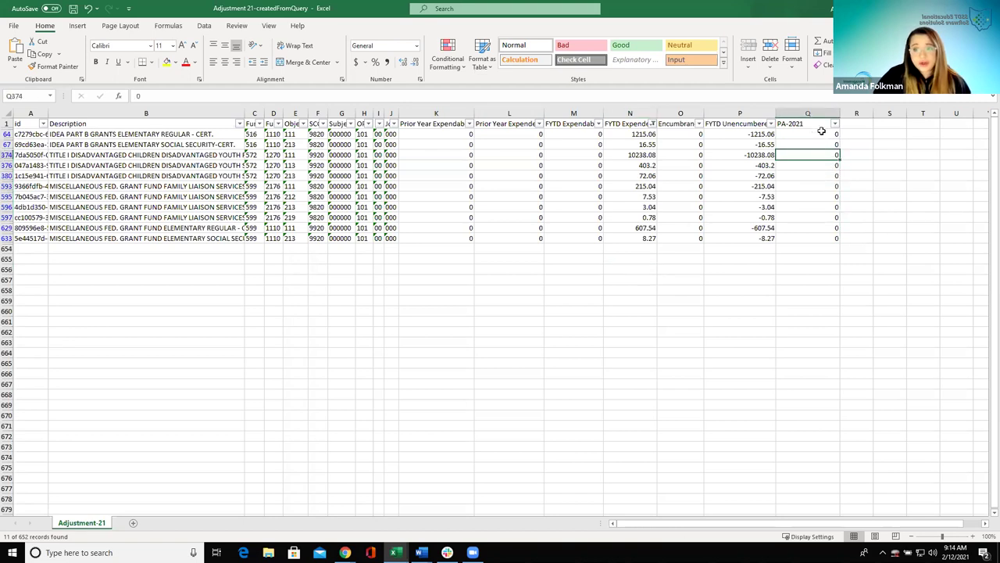
{"action": "left_click", "coordinate": [822, 134]}
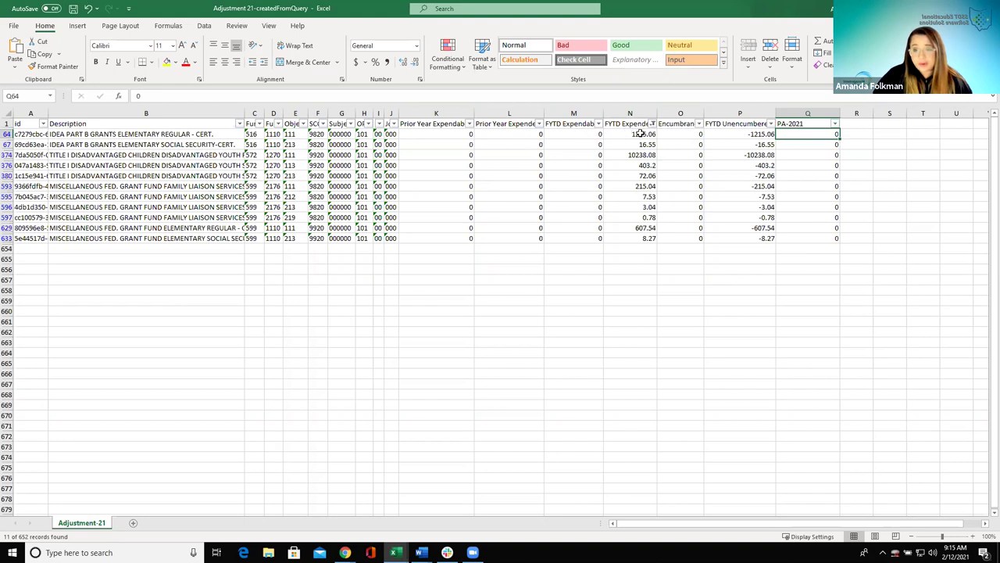
{"action": "left_click_drag", "start_coordinate": [630, 134], "coordinate": [621, 237]}
{"action": "key", "text": "ctrl+c"}
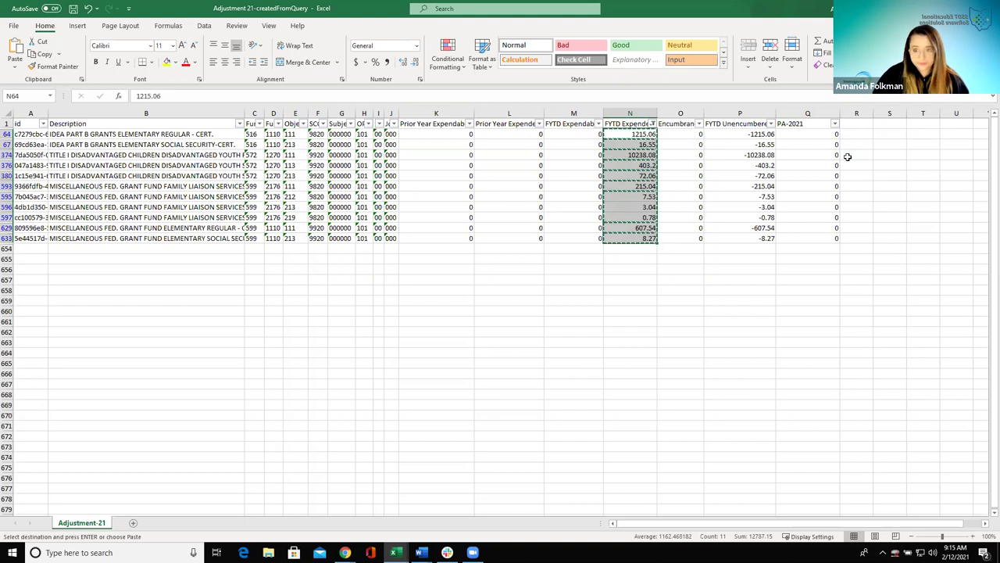
{"action": "left_click", "coordinate": [341, 373]}
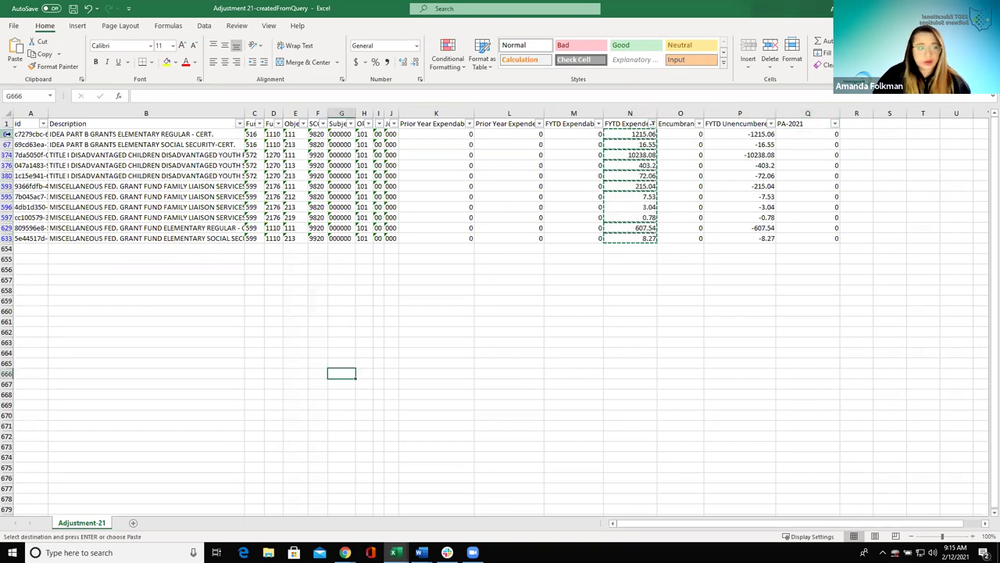
- Copy the header and all filtered rows across columns A to Q and paste them into a new blank workbook
{"action": "left_click_drag", "start_coordinate": [20, 123], "coordinate": [787, 236]}
{"action": "key", "text": "ctrl+c"}
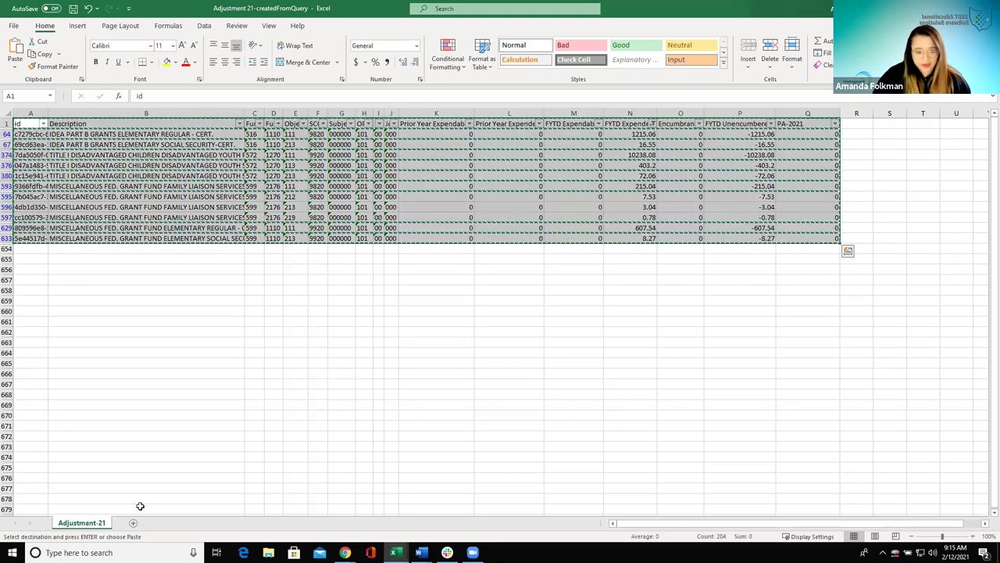
{"action": "left_click", "coordinate": [16, 28]}
{"action": "left_click", "coordinate": [29, 74]}
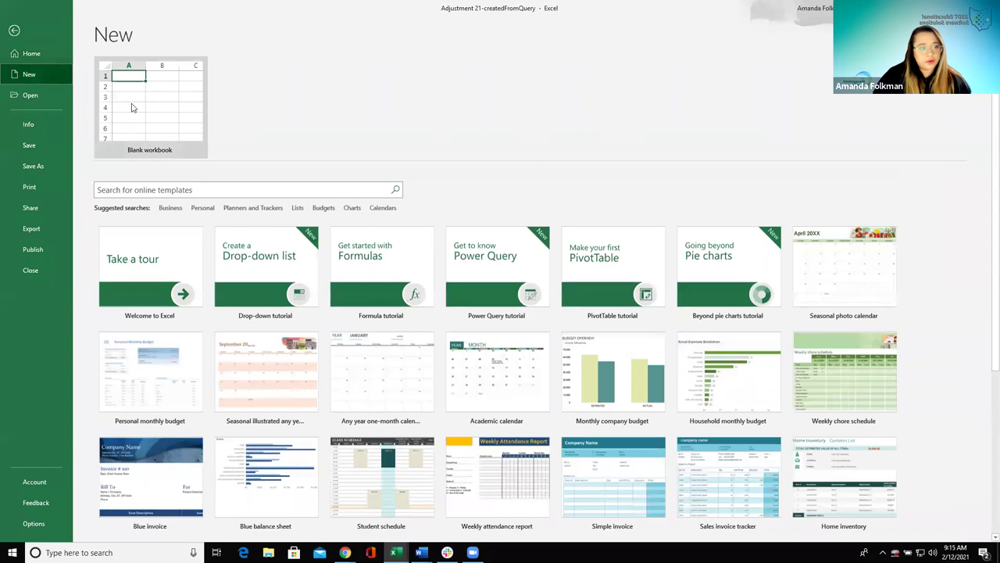
{"action": "left_click", "coordinate": [148, 117]}
{"action": "key", "text": "ctrl+v"}
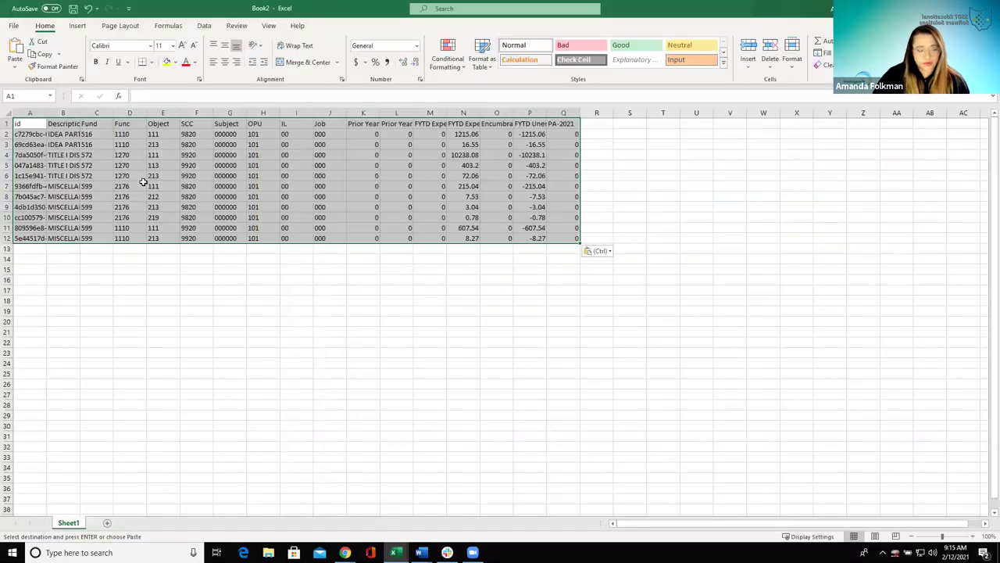
- Autofit all columns of the new workbook, then narrow them all to one uniform width
{"action": "left_click", "coordinate": [7, 113]}
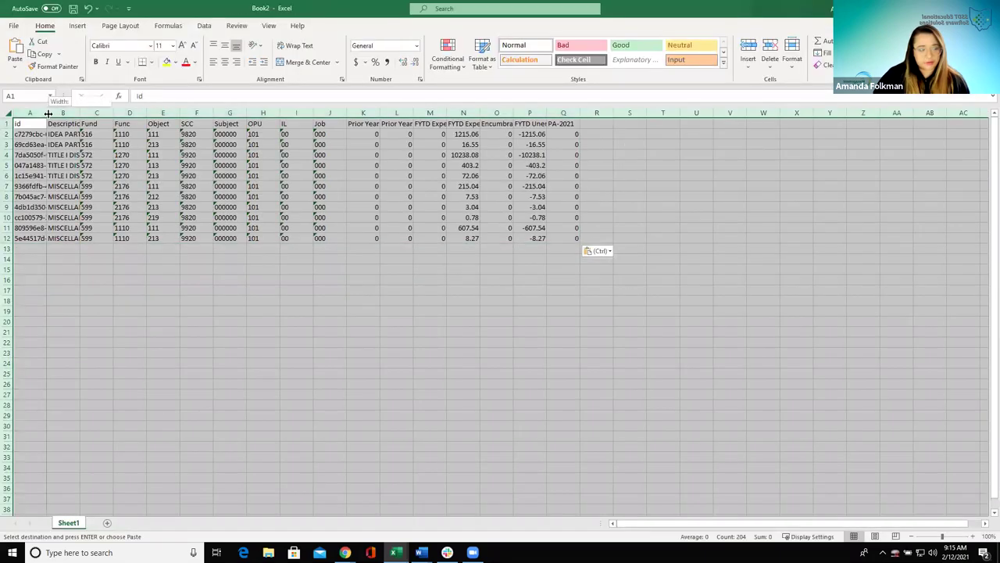
{"action": "left_click", "coordinate": [147, 290]}
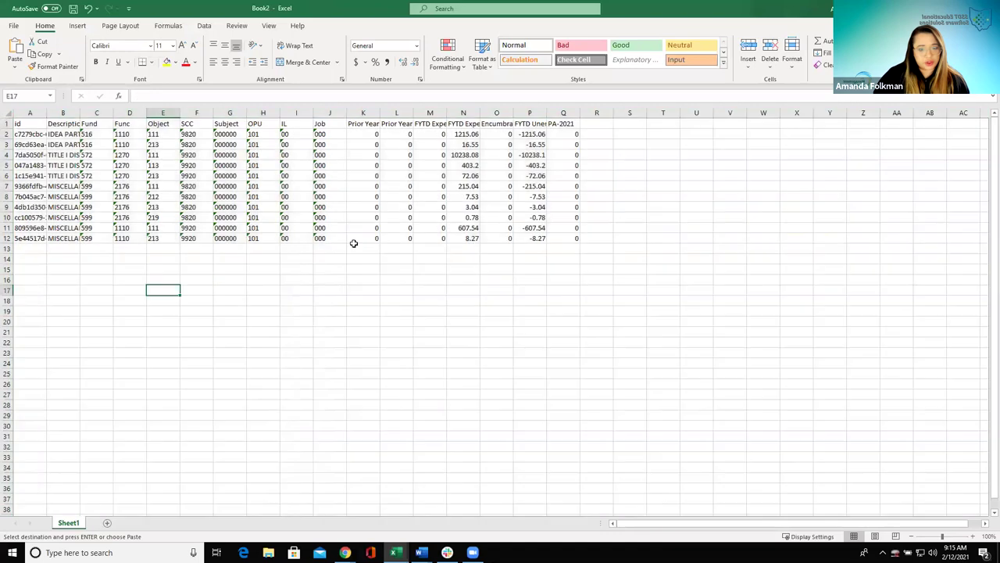
{"action": "left_click", "coordinate": [7, 113]}
{"action": "double_click", "coordinate": [47, 113]}
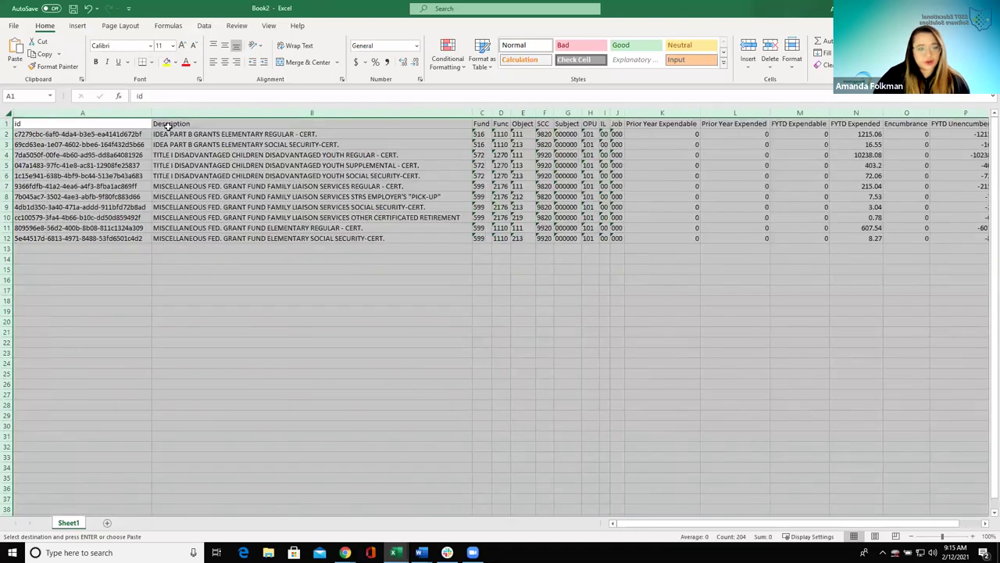
{"action": "left_click_drag", "start_coordinate": [151, 112], "coordinate": [52, 112]}
{"action": "left_click", "coordinate": [137, 264]}
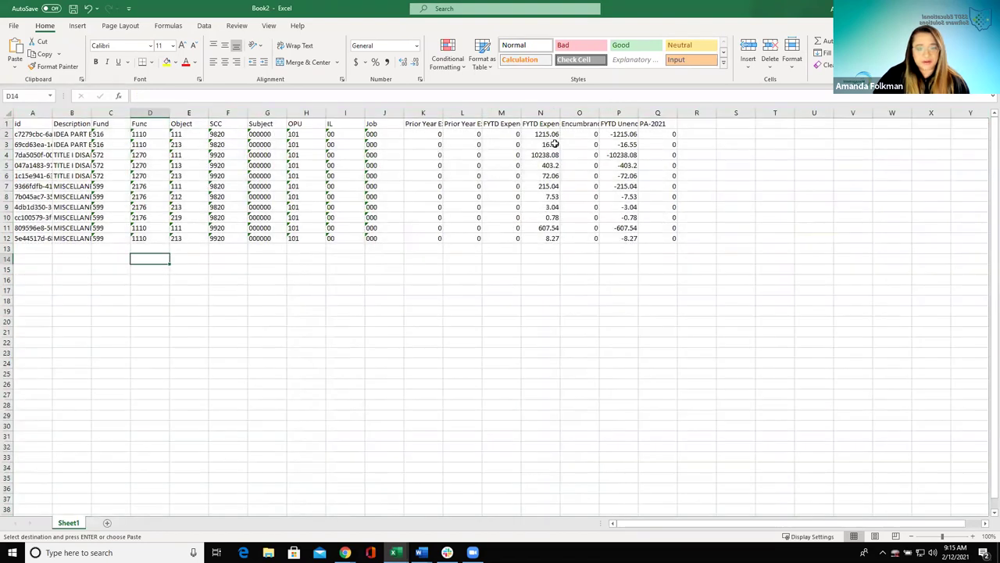
- Copy the FYTD Expended amounts from N2:N12 into the PA-2021 column starting at Q2, and widen columns P and Q
{"action": "left_click_drag", "start_coordinate": [540, 134], "coordinate": [548, 237]}
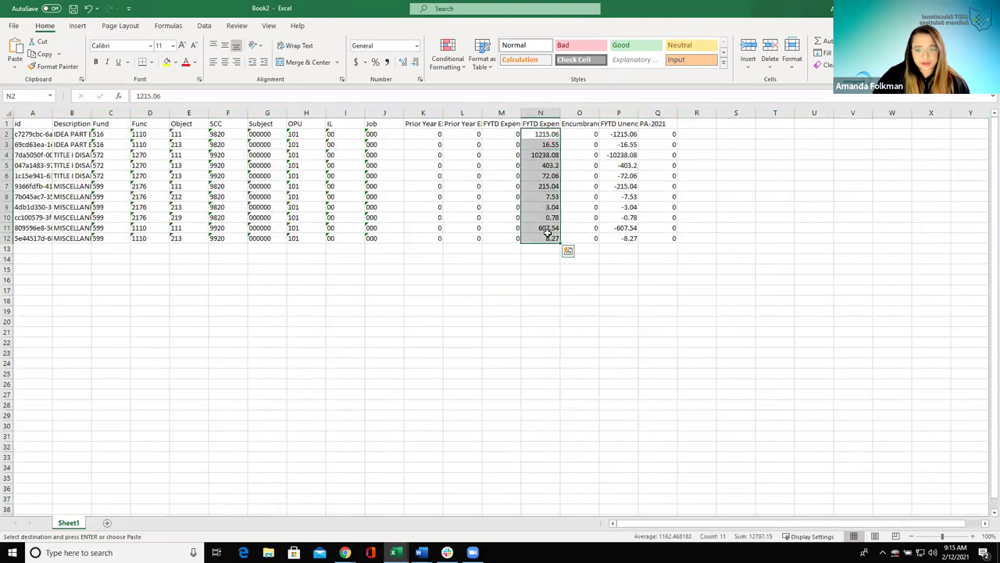
{"action": "left_click", "coordinate": [647, 137]}
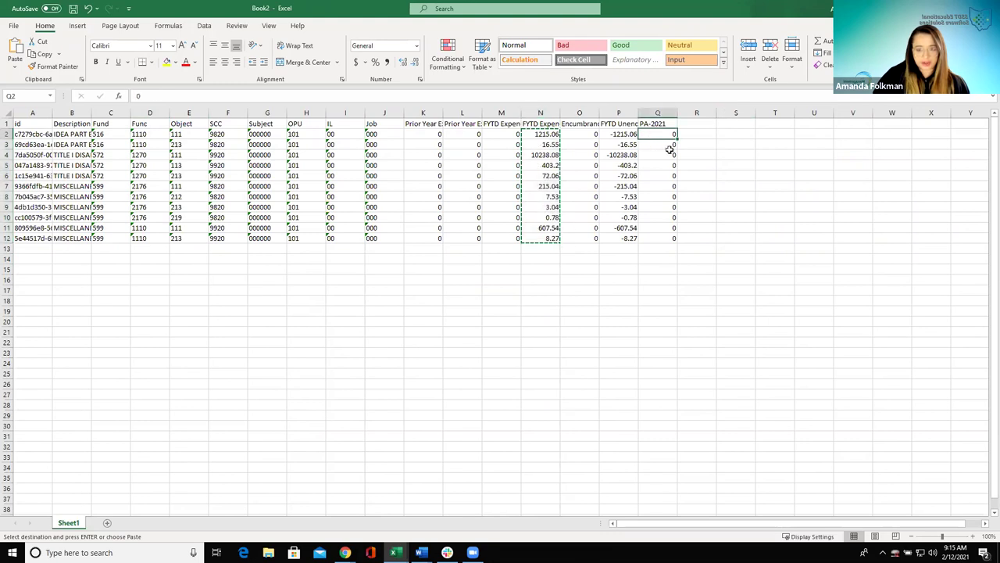
{"action": "key", "text": "ctrl+v"}
{"action": "left_click_drag", "start_coordinate": [691, 115], "coordinate": [653, 116]}
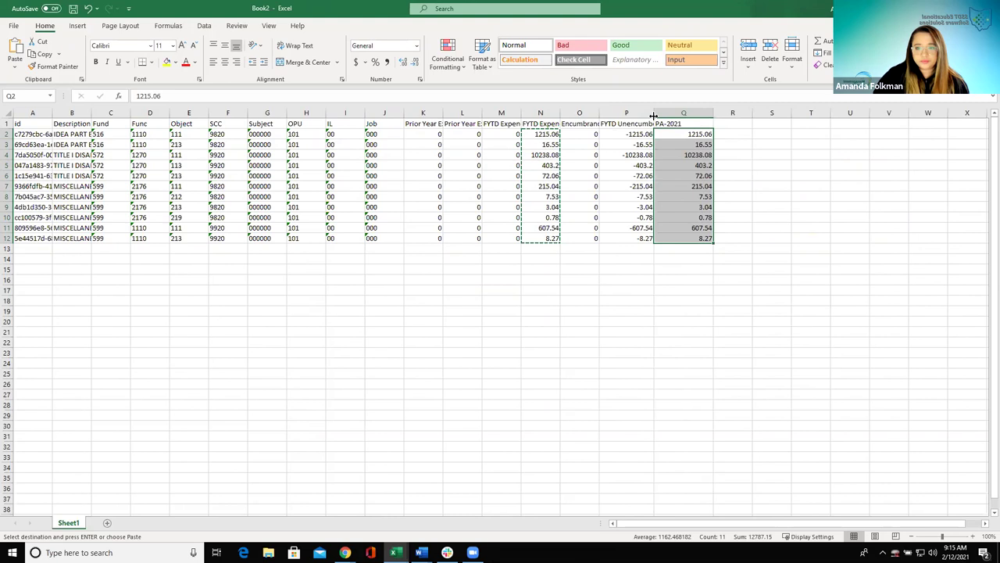
{"action": "left_click", "coordinate": [756, 141]}
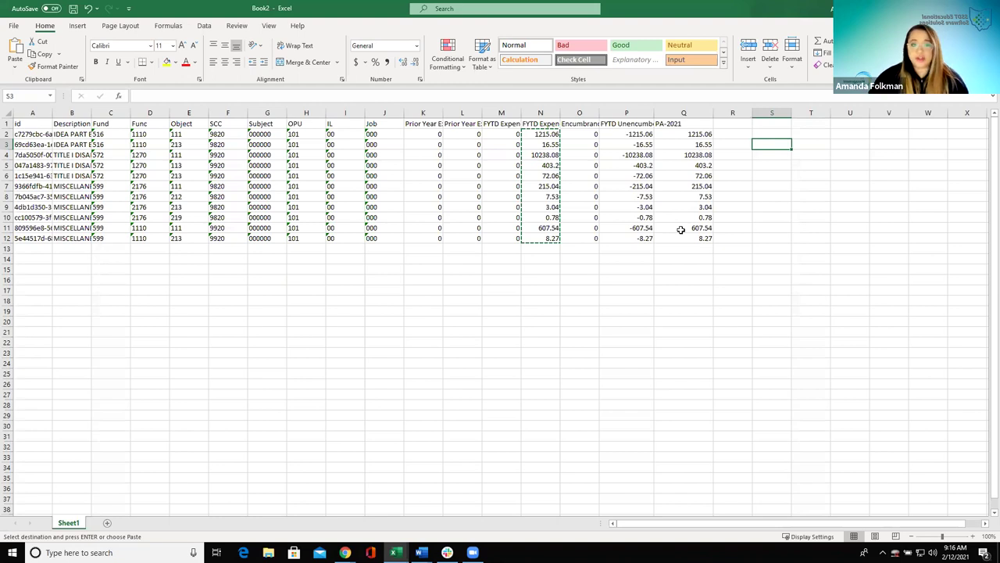
{"action": "left_click", "coordinate": [624, 289]}
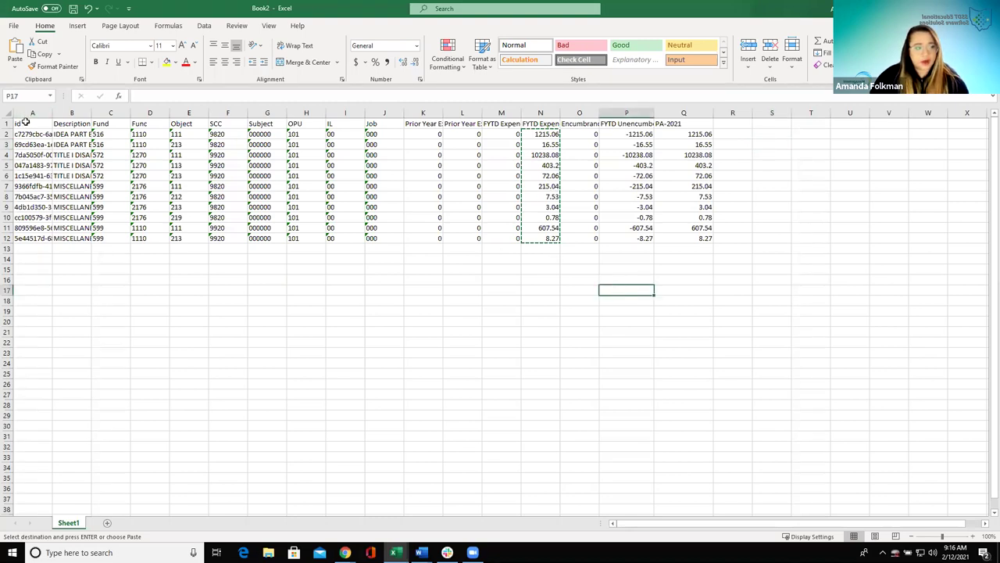
- Save the new workbook to the Desktop as adjustments21 in Excel Workbook format
{"action": "left_click", "coordinate": [13, 25]}
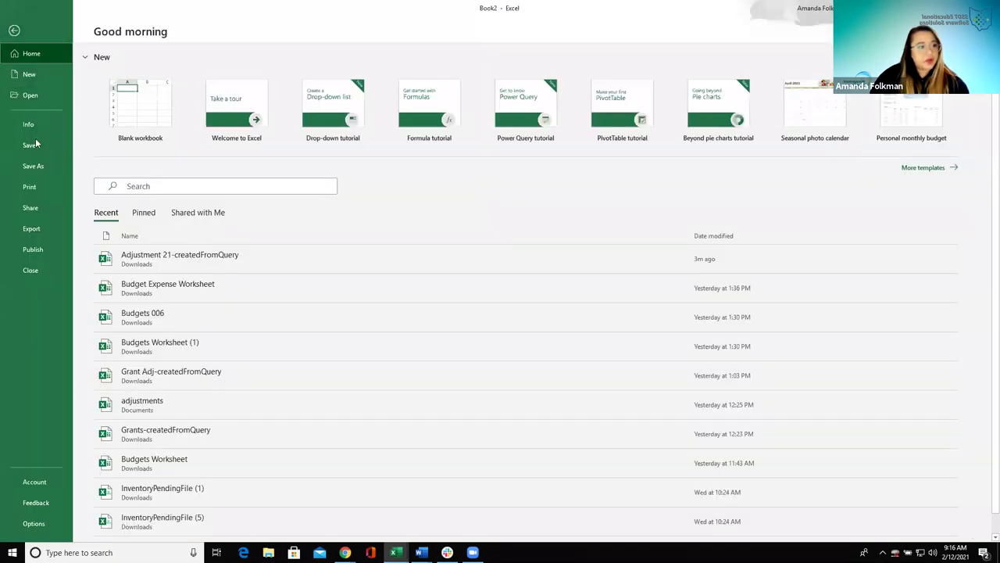
{"action": "left_click", "coordinate": [29, 166]}
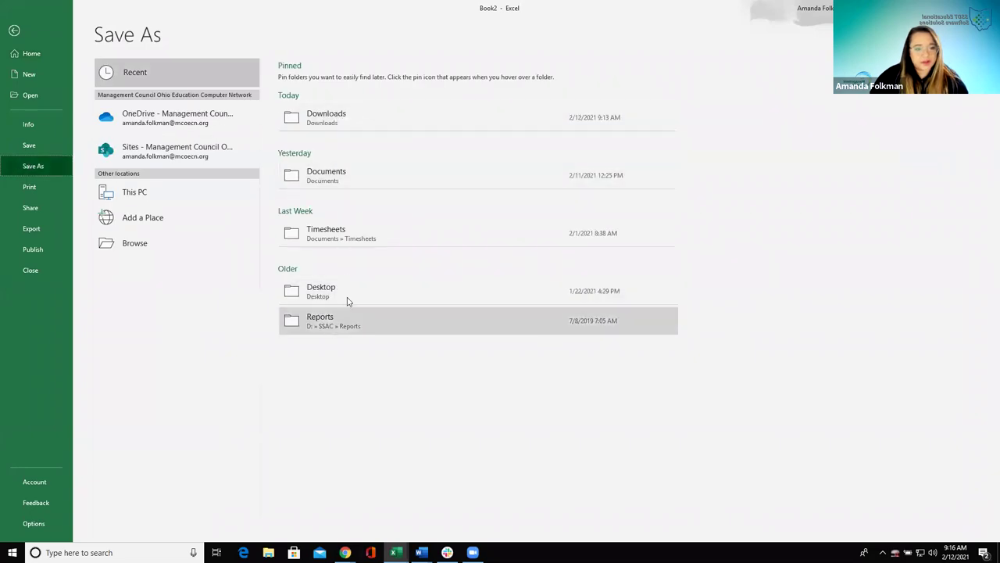
{"action": "left_click", "coordinate": [348, 300]}
{"action": "left_click", "coordinate": [339, 76]}
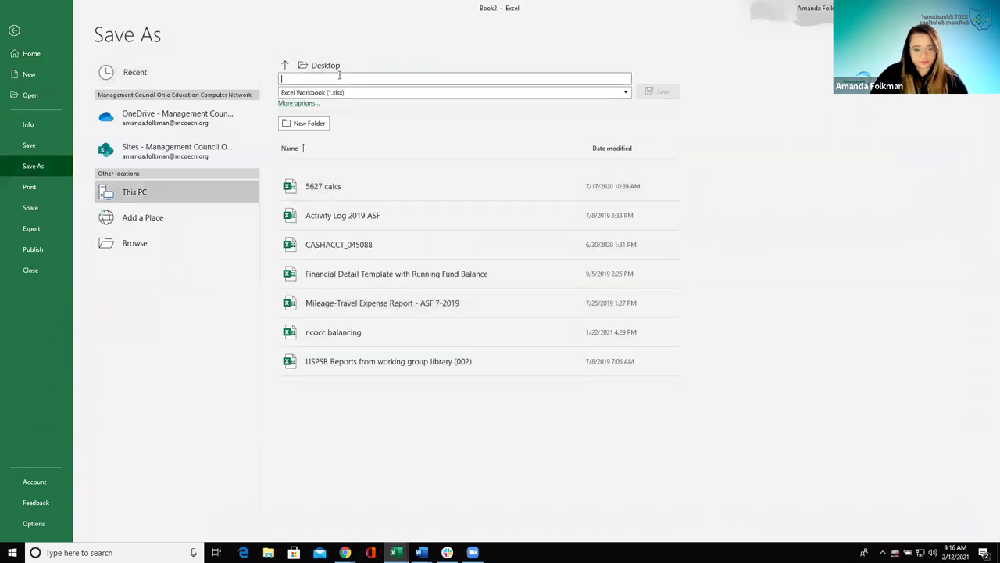
{"action": "type", "text": "adjustments"}
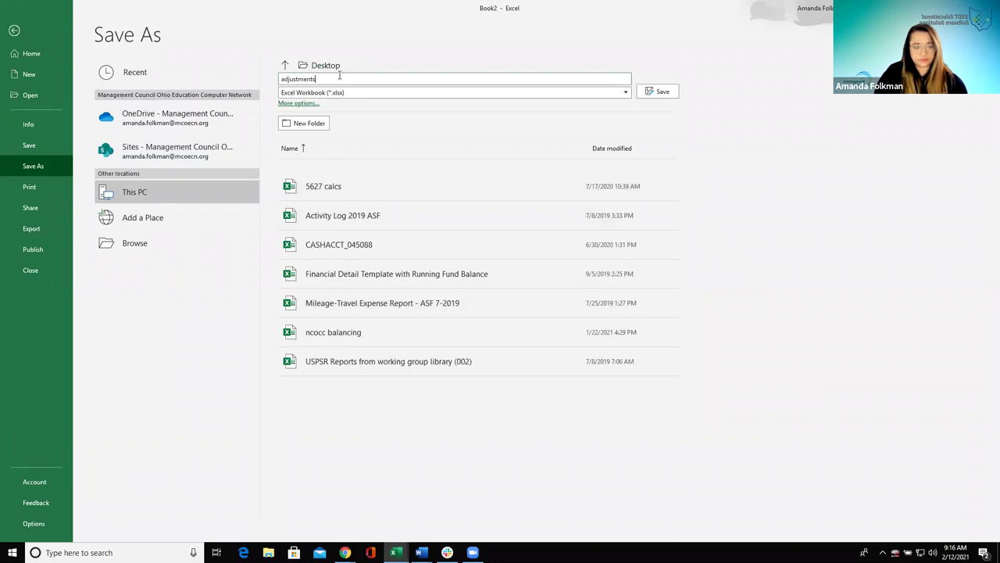
{"action": "type", "text": "21"}
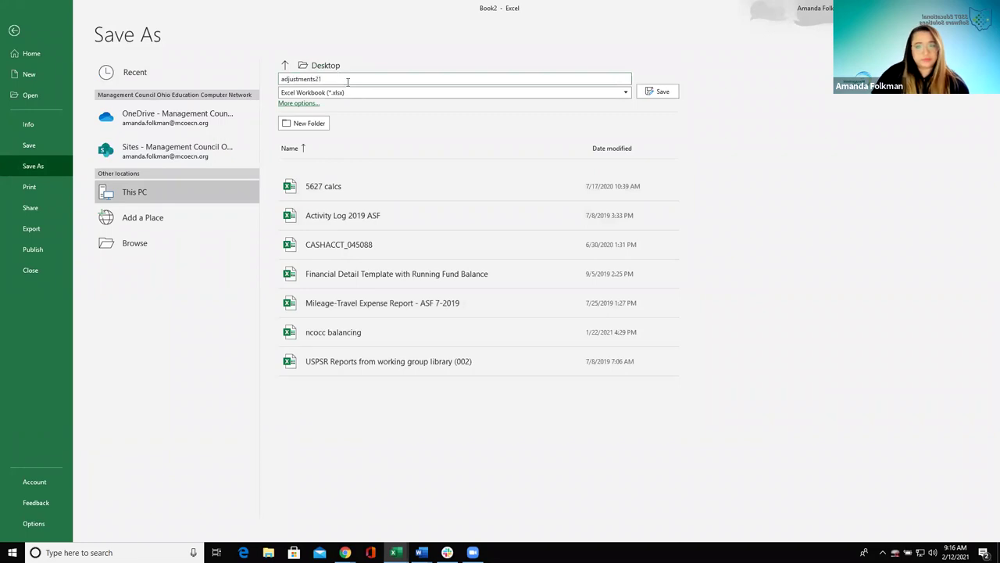
{"action": "left_click", "coordinate": [658, 91]}
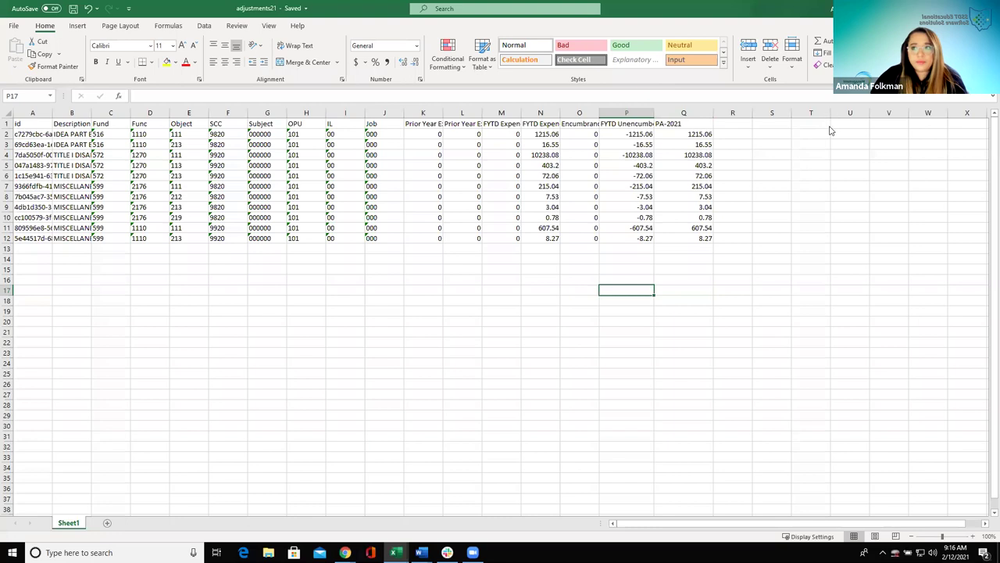
- Switch to the USAS-R budgeting scenario in the browser and begin uploading a new budgeting sheet named Adjustments 2021
{"action": "key", "text": "alt+Tab"}
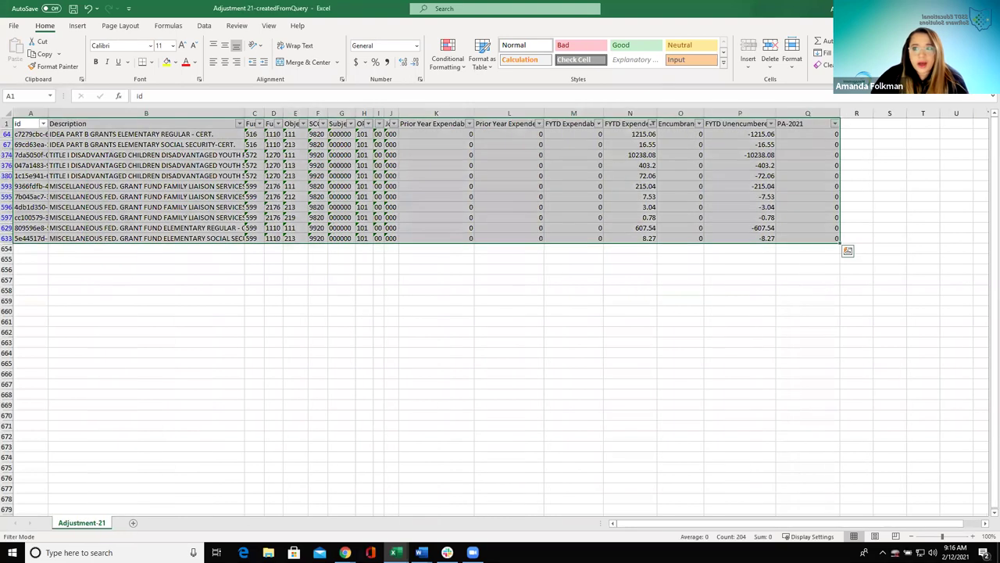
{"action": "key", "text": "alt+Tab"}
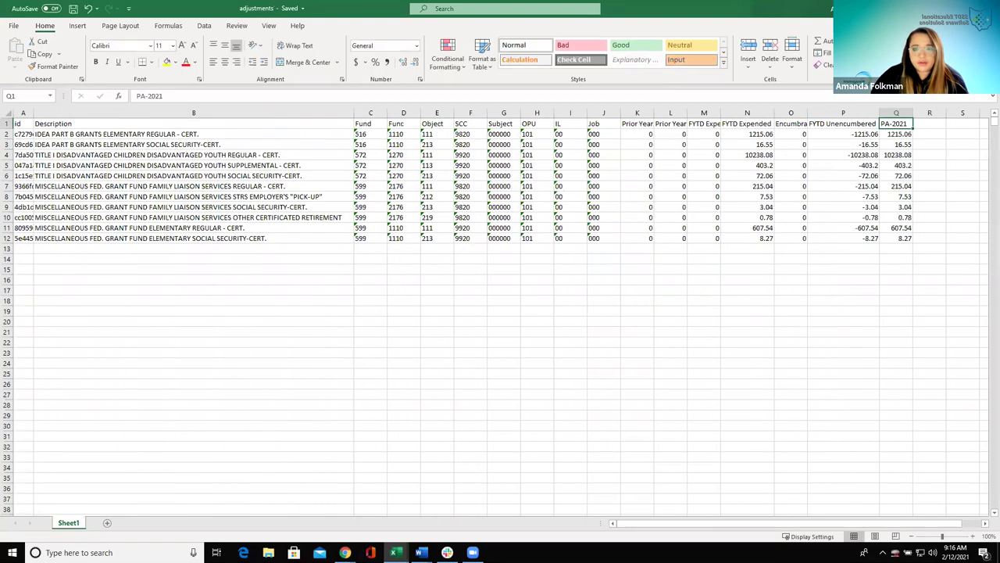
{"action": "key", "text": "alt+Tab"}
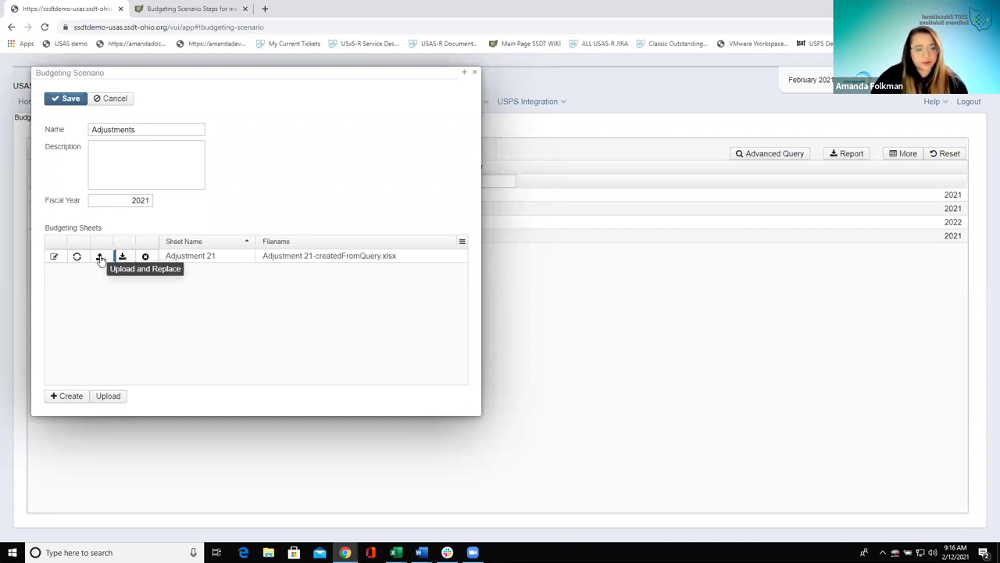
{"action": "left_click", "coordinate": [108, 396]}
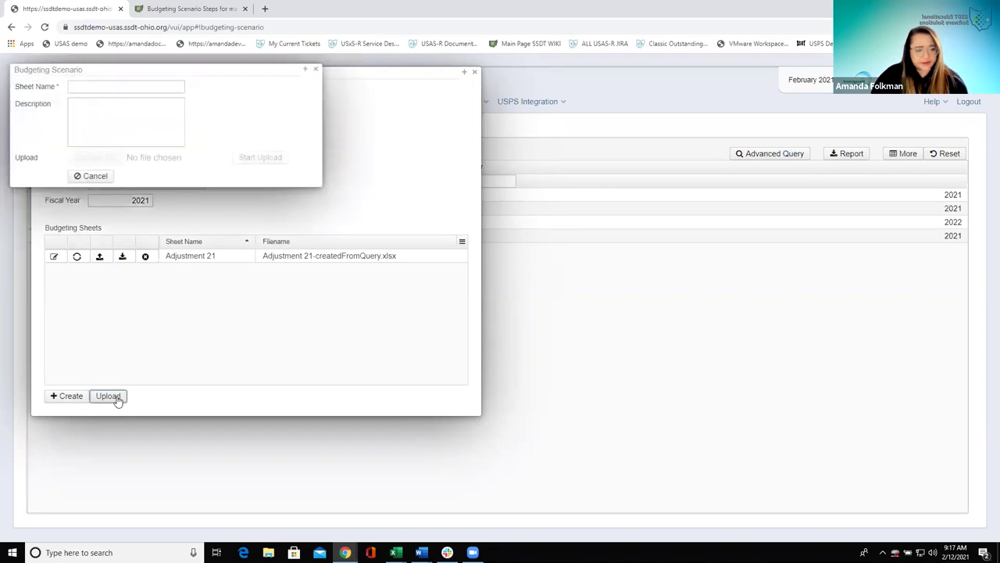
{"action": "left_click", "coordinate": [127, 87]}
{"action": "type", "text": "Adjustments 2021"}
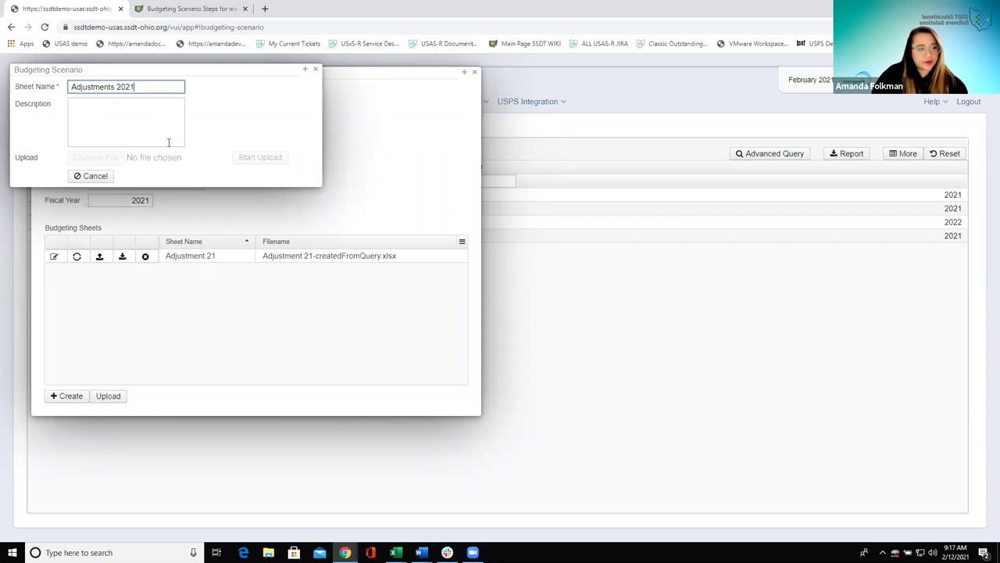
{"action": "left_click", "coordinate": [110, 126]}
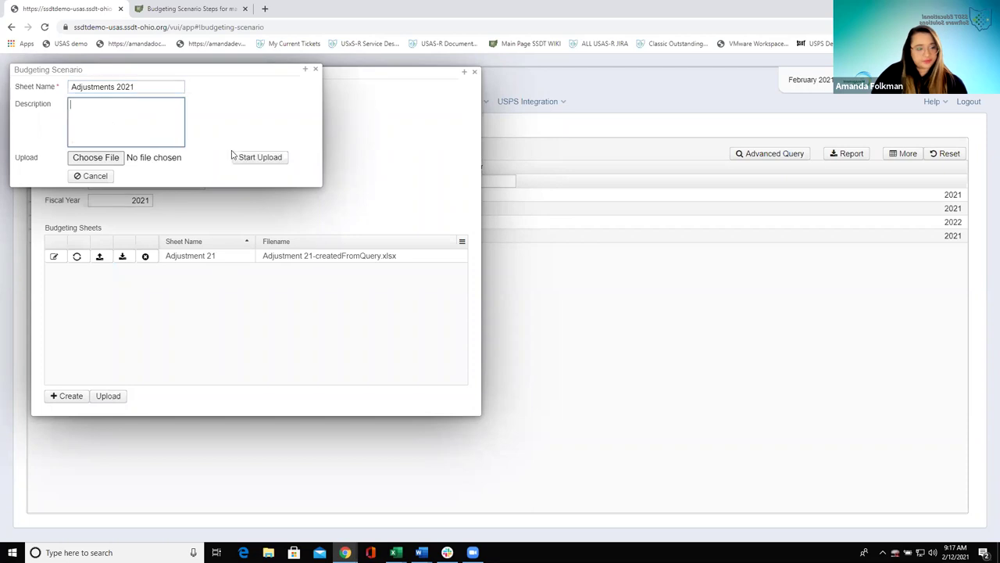
- Upload the adjustments21 workbook as the file for the Adjustments 2021 budgeting sheet and dismiss the upload message
{"action": "left_click", "coordinate": [96, 160]}
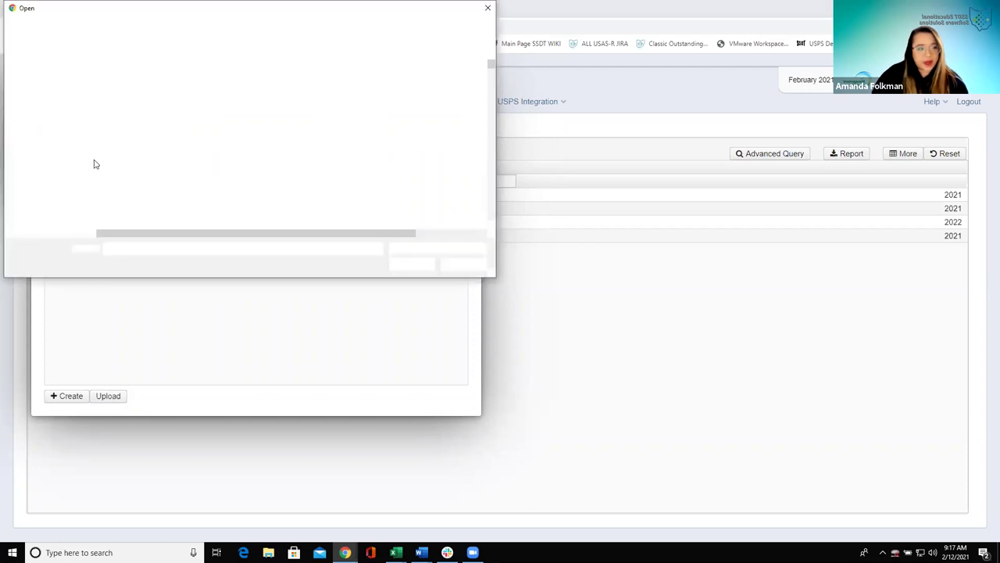
{"action": "left_click", "coordinate": [44, 116]}
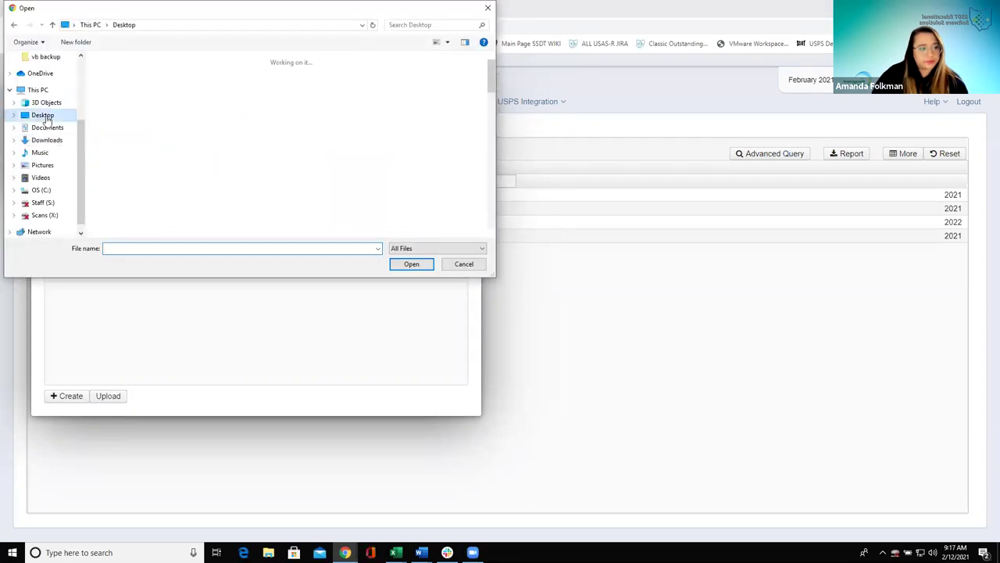
{"action": "scroll", "coordinate": [48, 86], "scroll_direction": "up", "scroll_amount": 2}
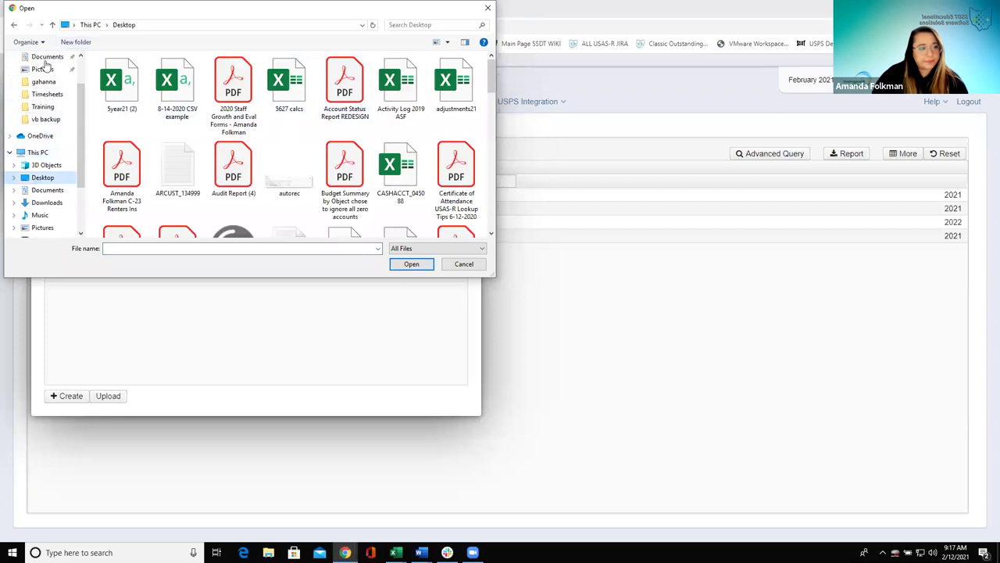
{"action": "scroll", "coordinate": [49, 75], "scroll_direction": "up", "scroll_amount": 2}
{"action": "left_click", "coordinate": [44, 65]}
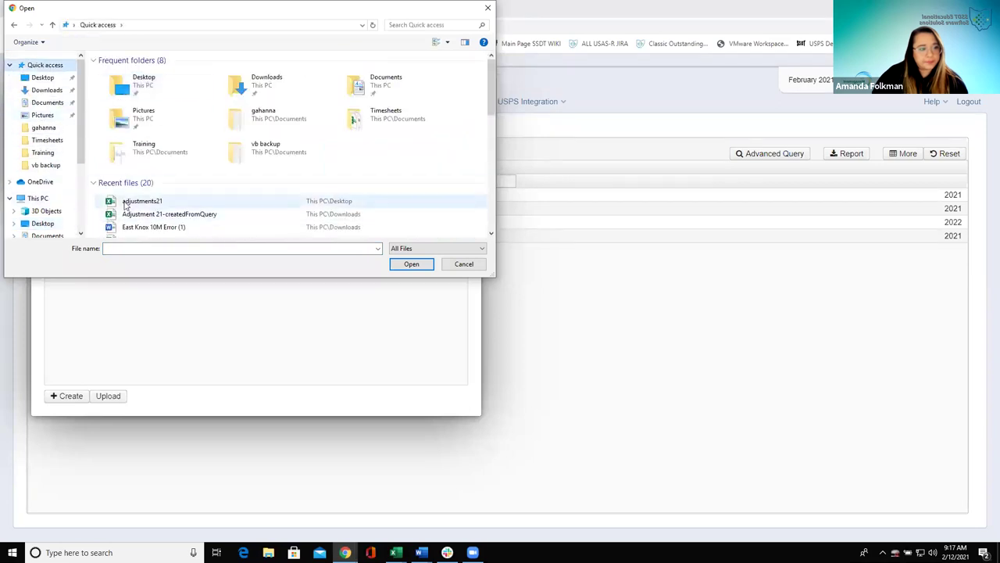
{"action": "left_click", "coordinate": [157, 201]}
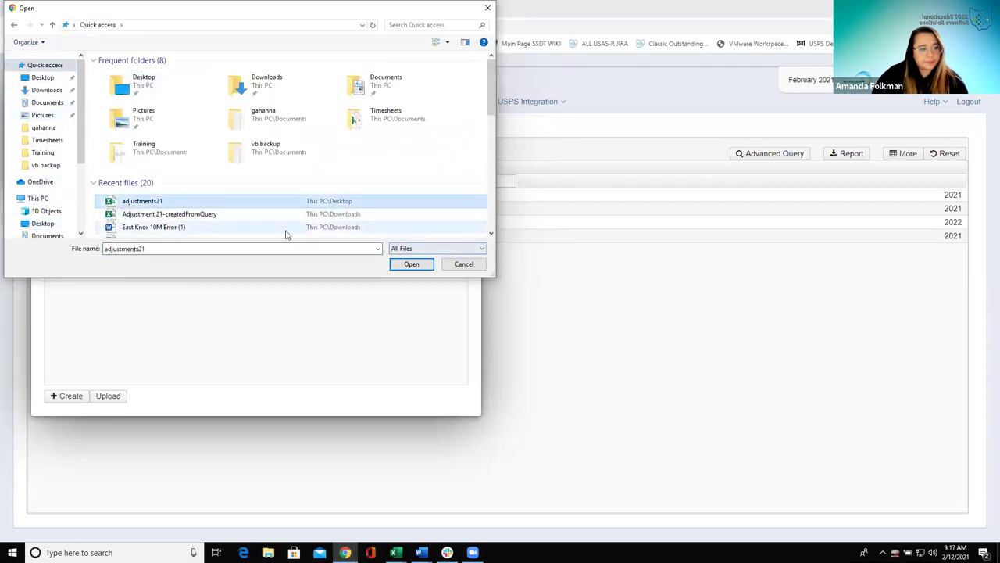
{"action": "left_click", "coordinate": [411, 263]}
{"action": "left_click", "coordinate": [262, 157]}
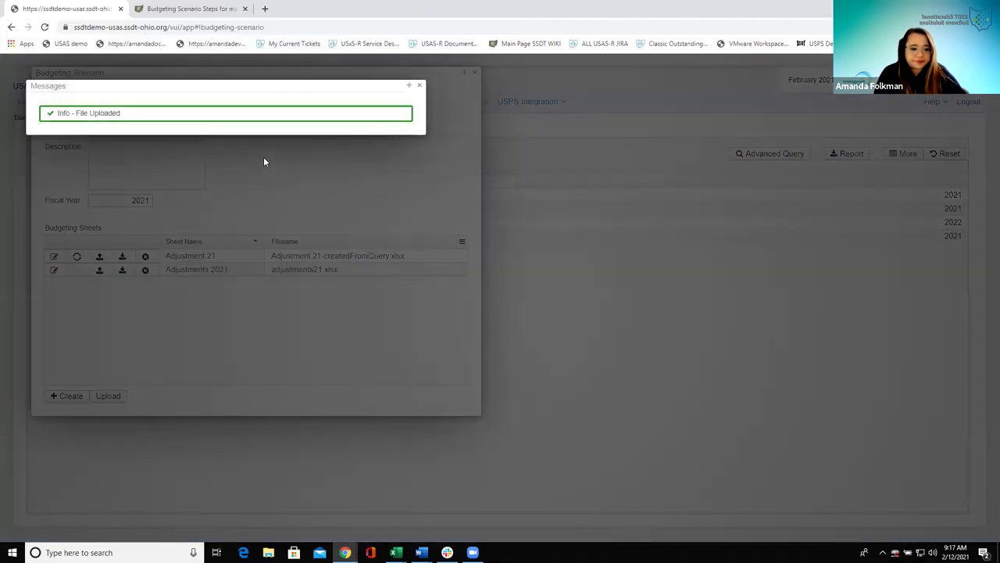
{"action": "left_click", "coordinate": [419, 84]}
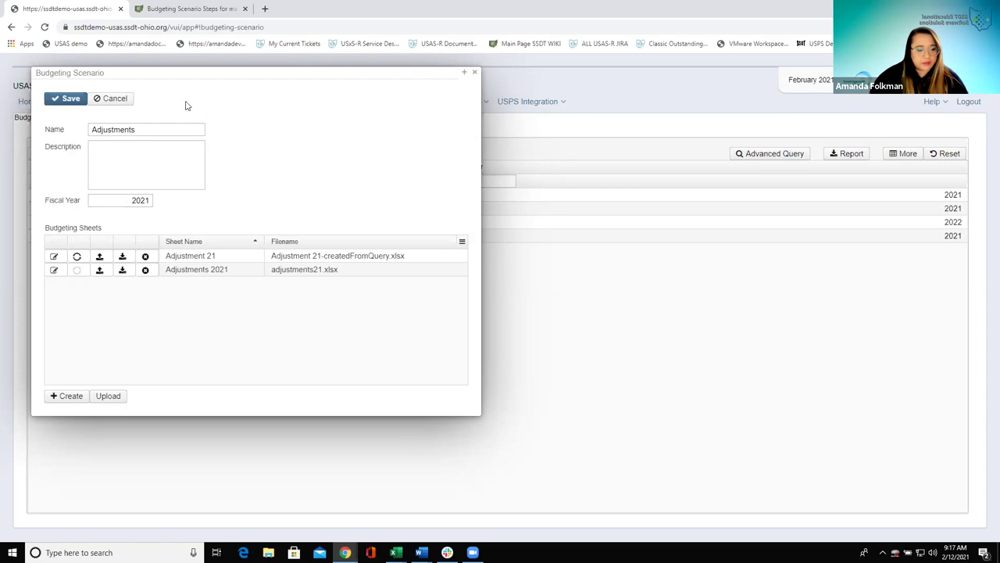
- Delete the Adjustment 21 sheet from the scenario, then save and close the Adjustments scenario
{"action": "left_click", "coordinate": [145, 257]}
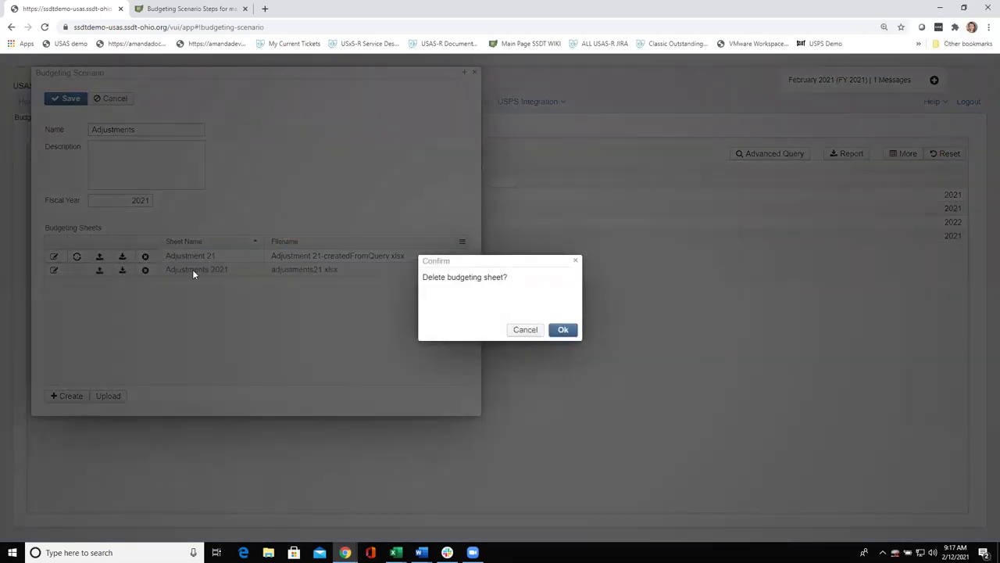
{"action": "left_click", "coordinate": [563, 330]}
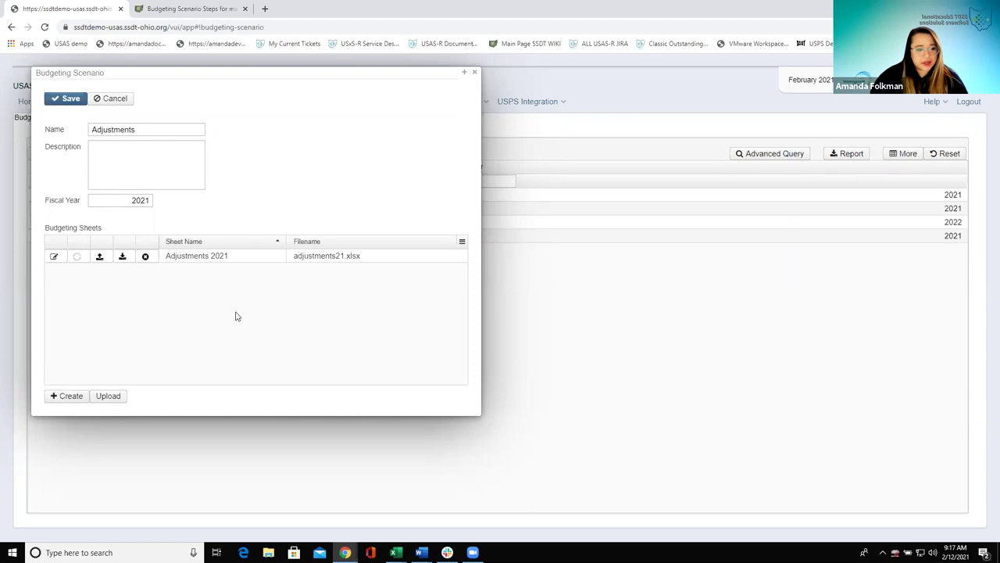
{"action": "left_click", "coordinate": [55, 99]}
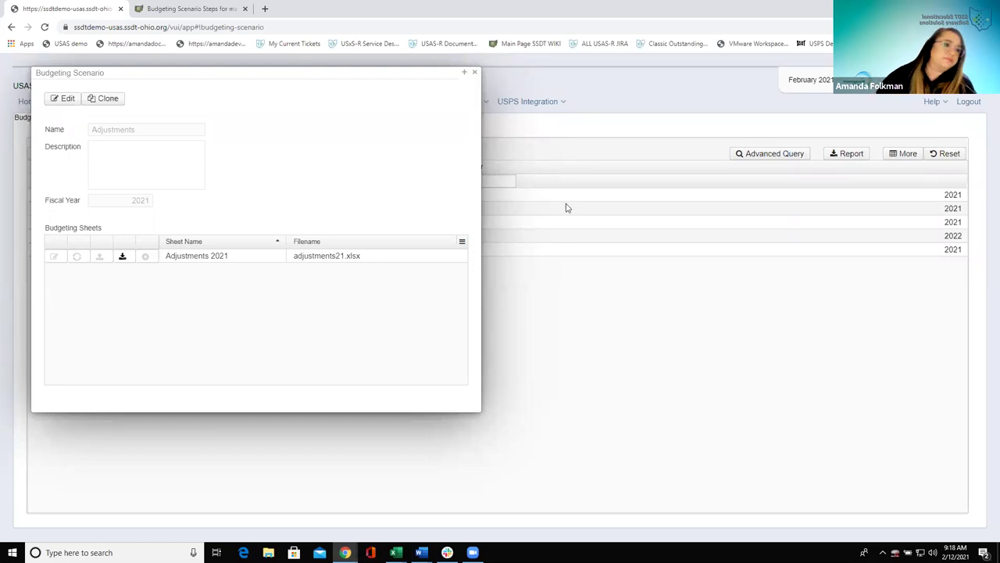
{"action": "left_click_drag", "start_coordinate": [146, 73], "coordinate": [366, 152]}
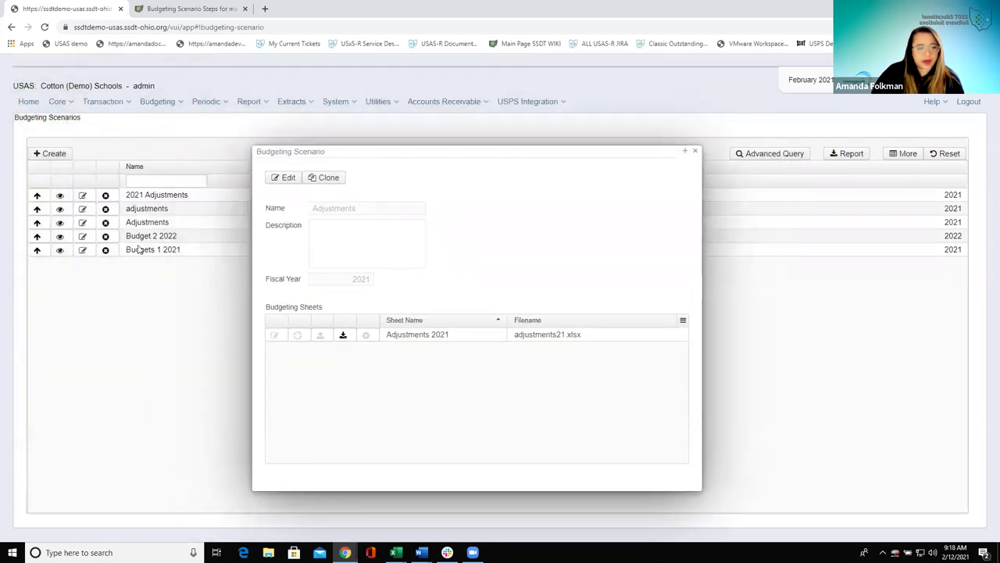
{"action": "left_click", "coordinate": [698, 152]}
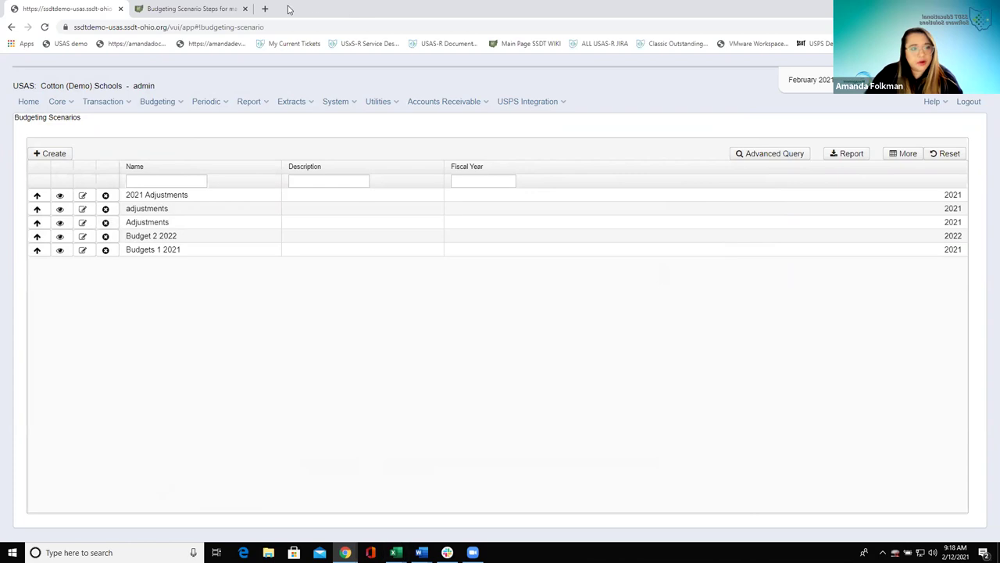
- Review the wiki's budgeting scenario steps on creating adjustments, uploading spreadsheets with the correct column headers, and promoting a scenario
{"action": "left_click", "coordinate": [178, 8]}
{"action": "scroll", "coordinate": [571, 175], "scroll_direction": "down", "scroll_amount": 2}
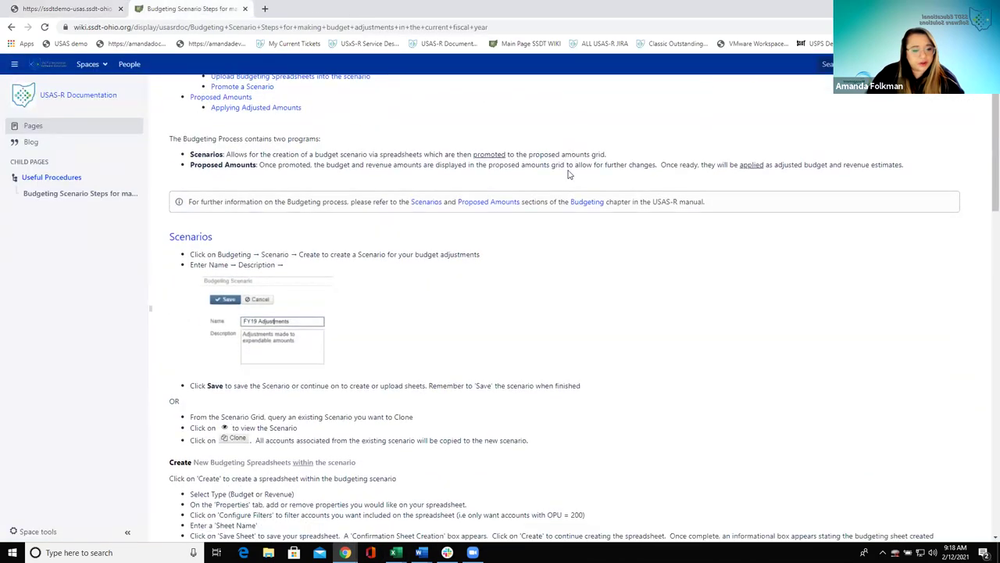
{"action": "scroll", "coordinate": [555, 172], "scroll_direction": "down", "scroll_amount": 2}
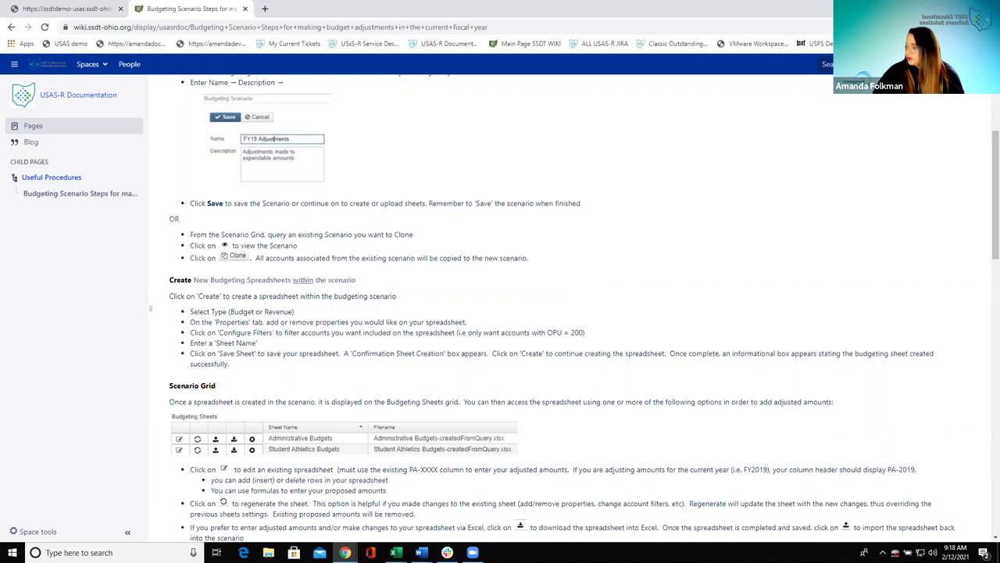
{"action": "scroll", "coordinate": [360, 205], "scroll_direction": "down", "scroll_amount": 4}
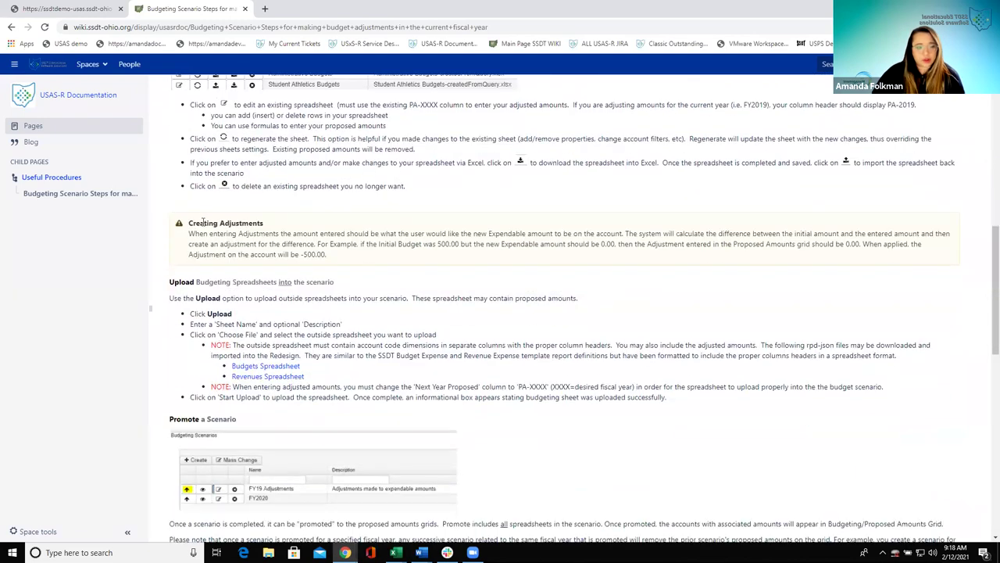
{"action": "left_click_drag", "start_coordinate": [193, 223], "coordinate": [293, 224]}
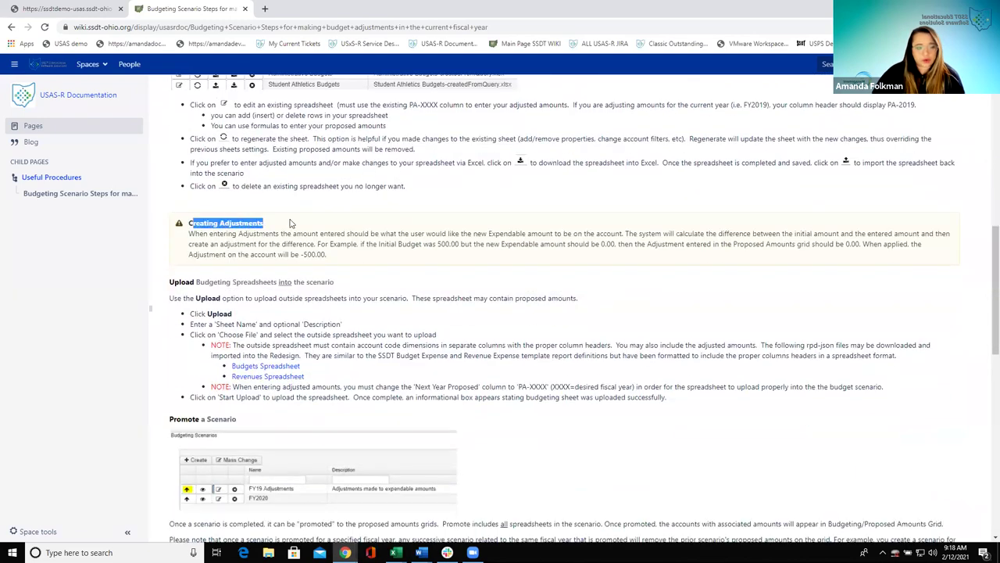
{"action": "left_click", "coordinate": [445, 265]}
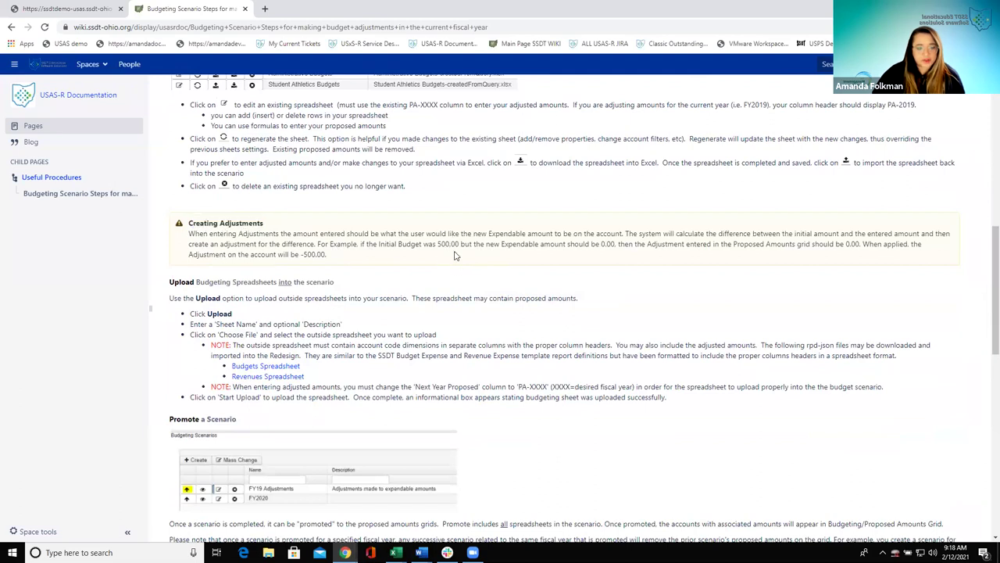
{"action": "scroll", "coordinate": [455, 255], "scroll_direction": "down", "scroll_amount": 2}
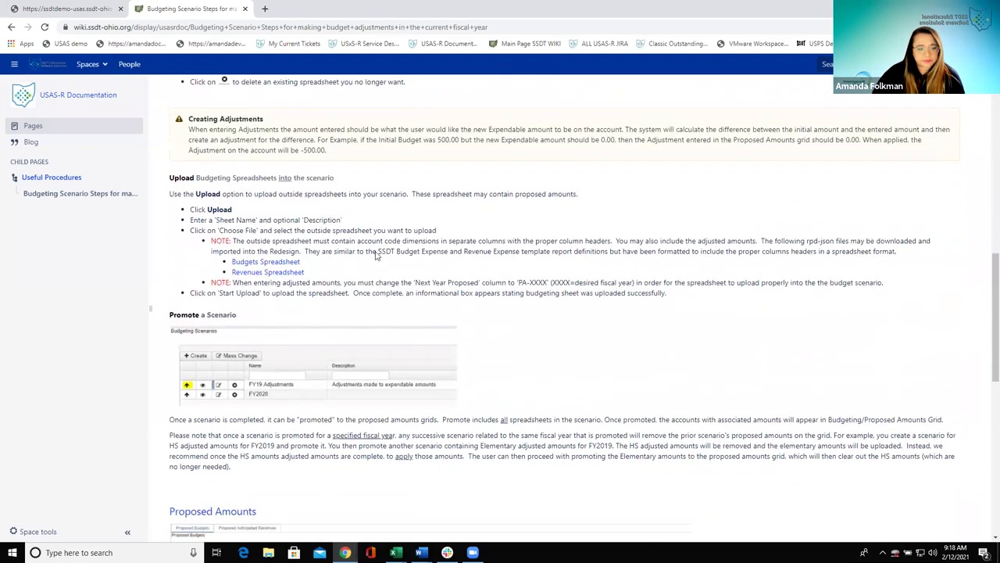
{"action": "scroll", "coordinate": [344, 321], "scroll_direction": "down", "scroll_amount": 1}
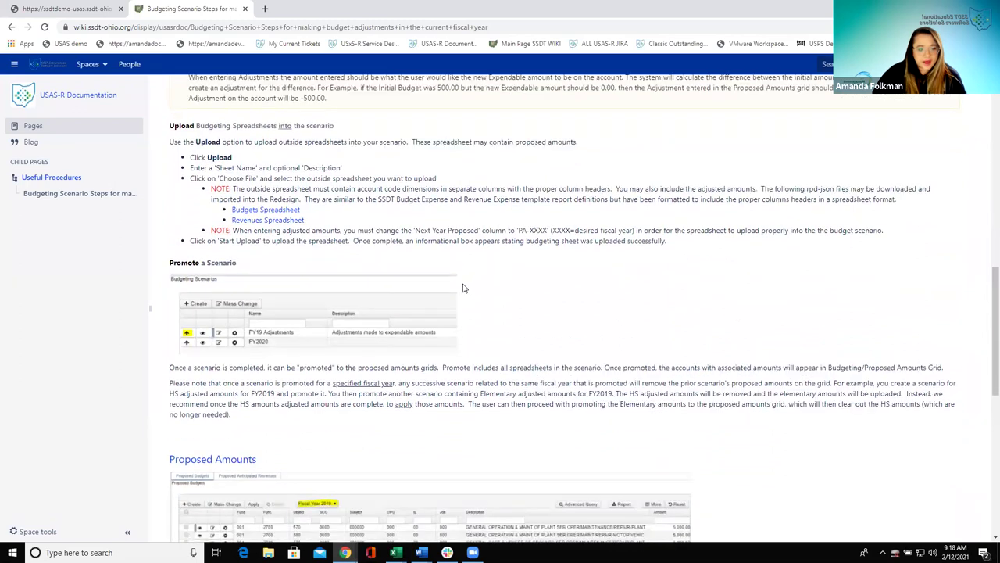
{"action": "scroll", "coordinate": [208, 191], "scroll_direction": "up", "scroll_amount": 2}
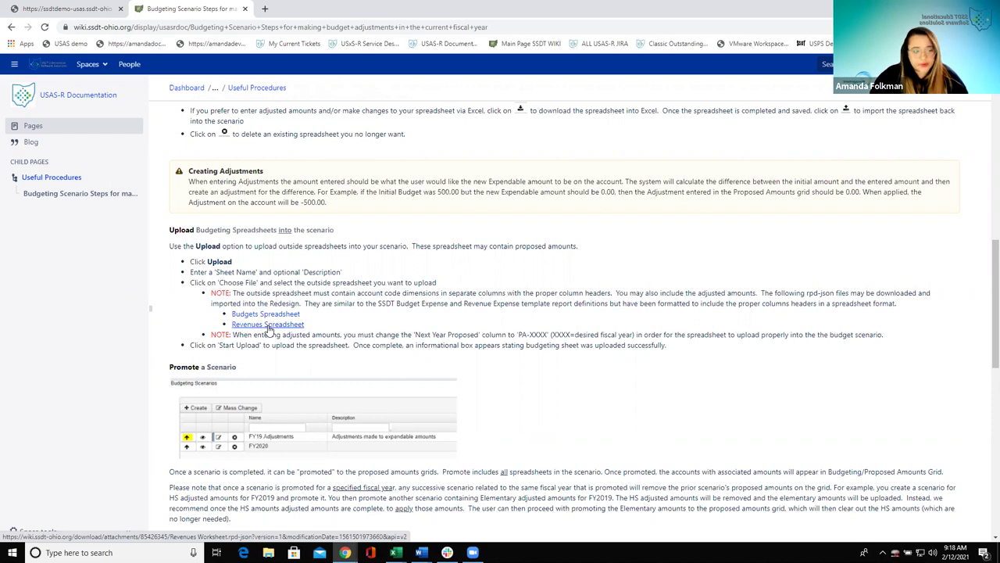
- Return to the USAS-R Budgeting Scenarios grid and promote the Adjustments scenario to proposed amounts
{"action": "left_click", "coordinate": [81, 11]}
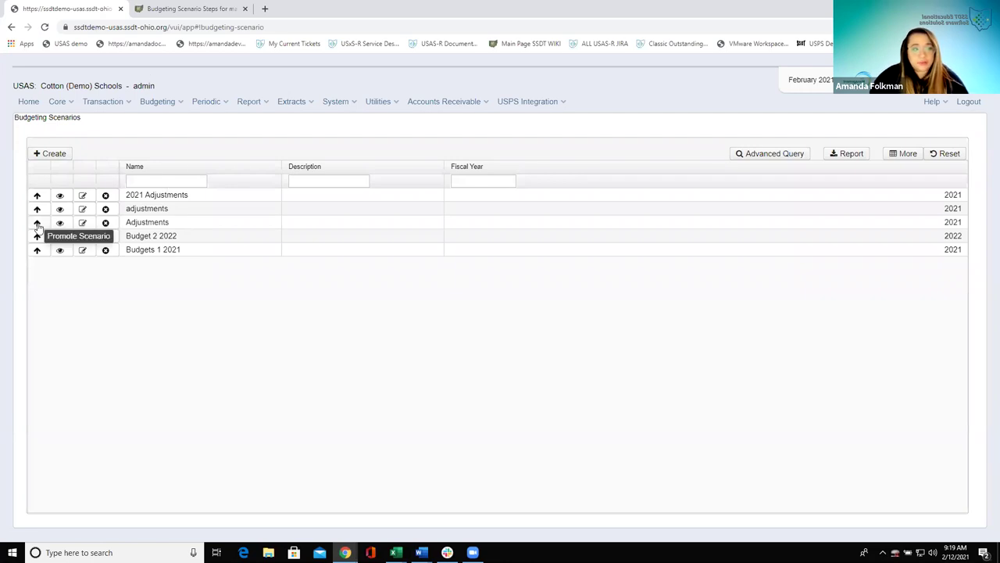
{"action": "left_click", "coordinate": [175, 102]}
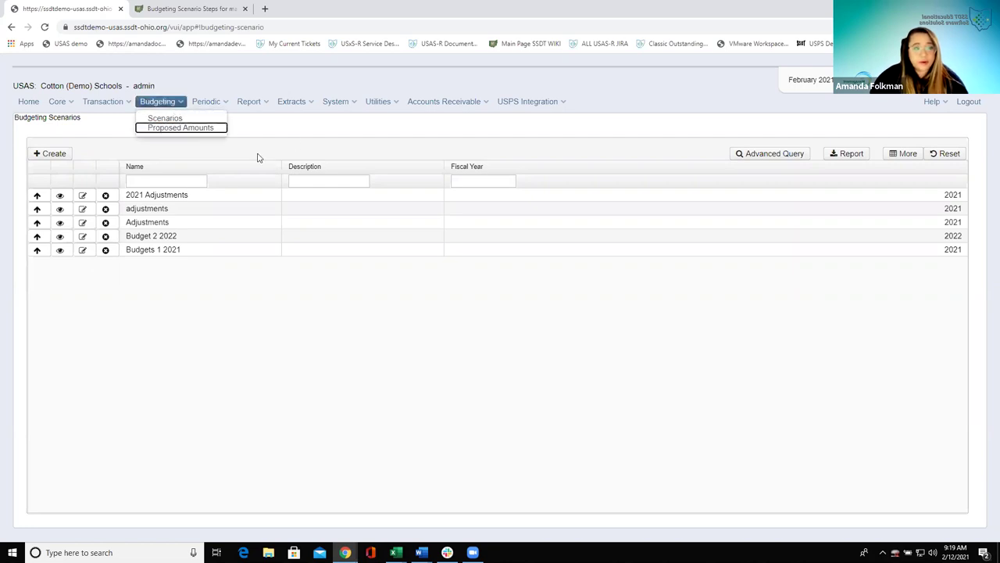
{"action": "left_click", "coordinate": [37, 222]}
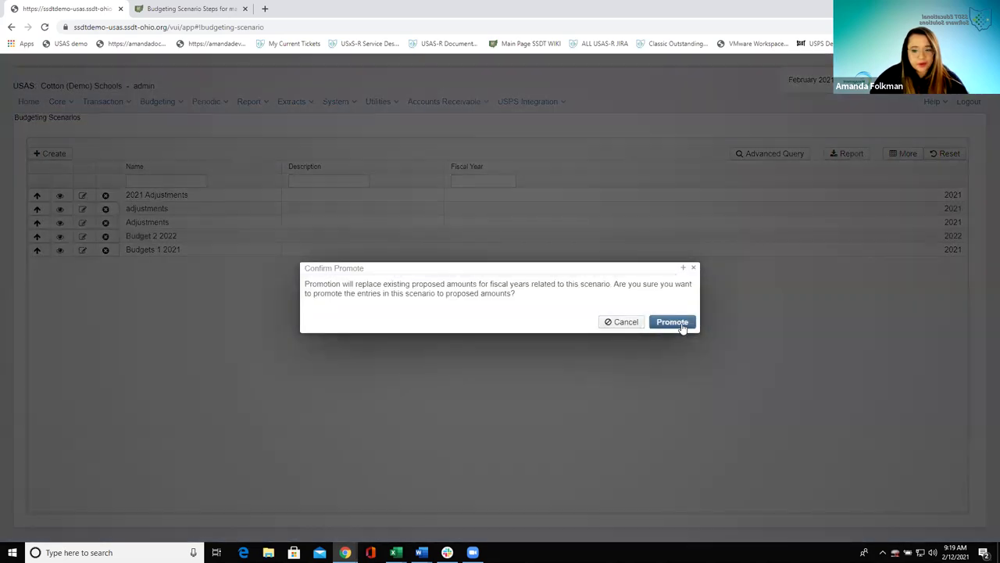
{"action": "left_click", "coordinate": [672, 322]}
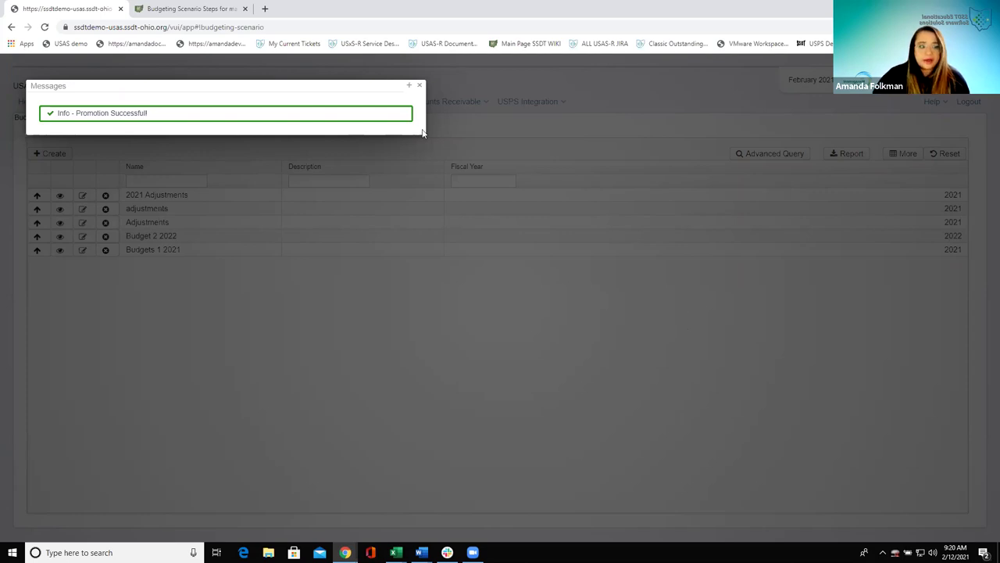
{"action": "left_click", "coordinate": [420, 85]}
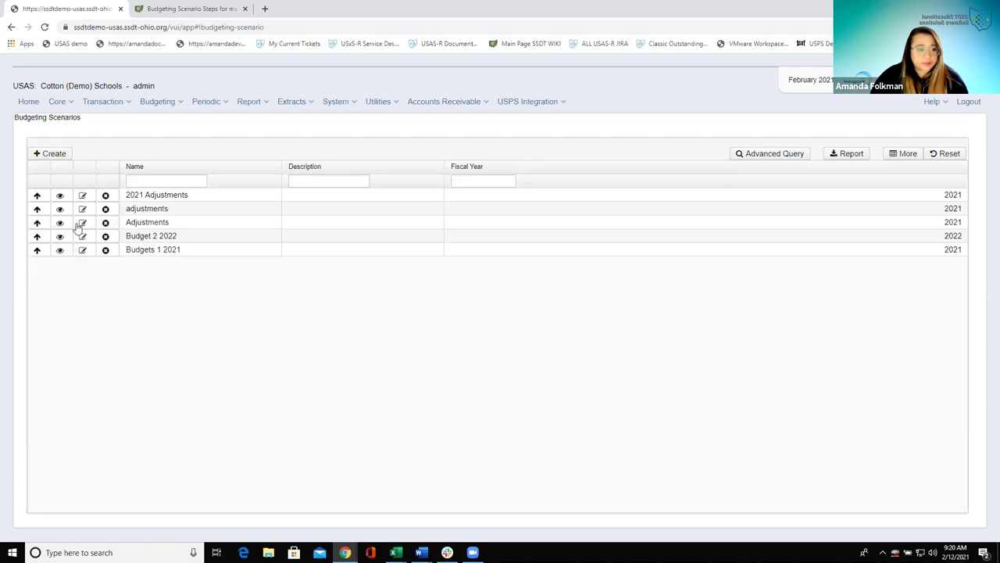
- Open the Proposed Amounts grid, select Fiscal Year 2021, and narrow the Description column to bring the Amount column into view
{"action": "left_click", "coordinate": [158, 103]}
{"action": "left_click", "coordinate": [176, 130]}
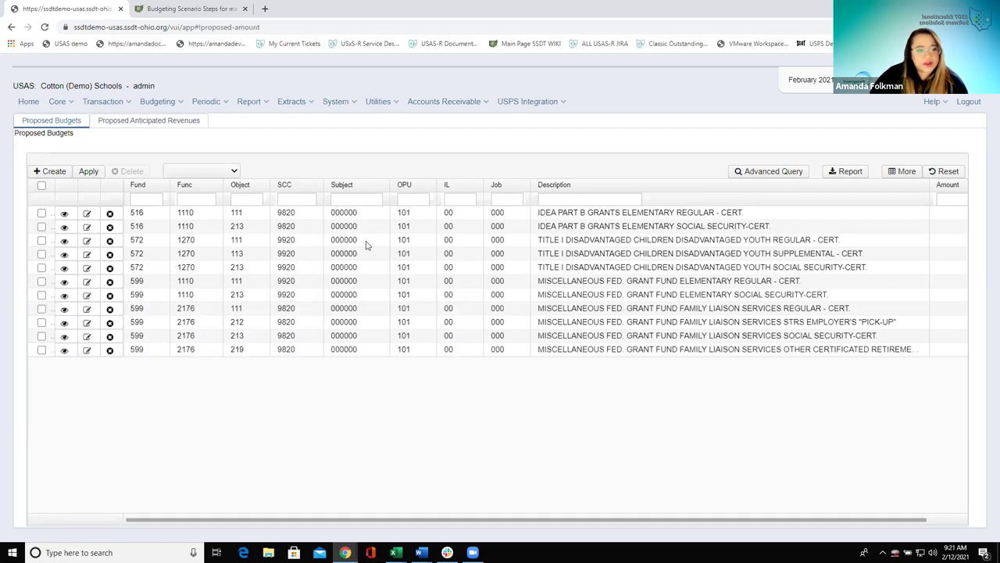
{"action": "left_click", "coordinate": [197, 171]}
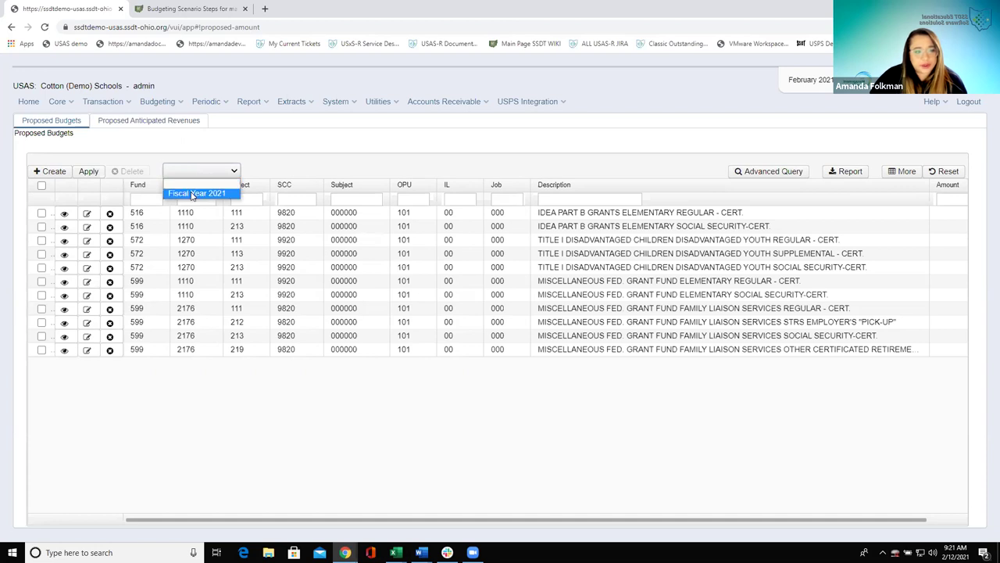
{"action": "left_click", "coordinate": [197, 193]}
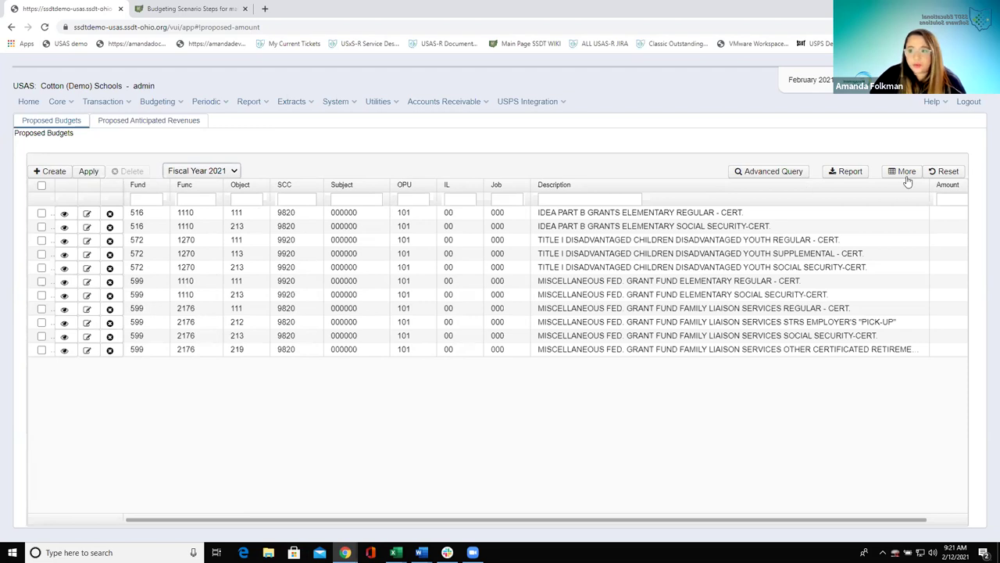
{"action": "left_click_drag", "start_coordinate": [929, 185], "coordinate": [884, 195]}
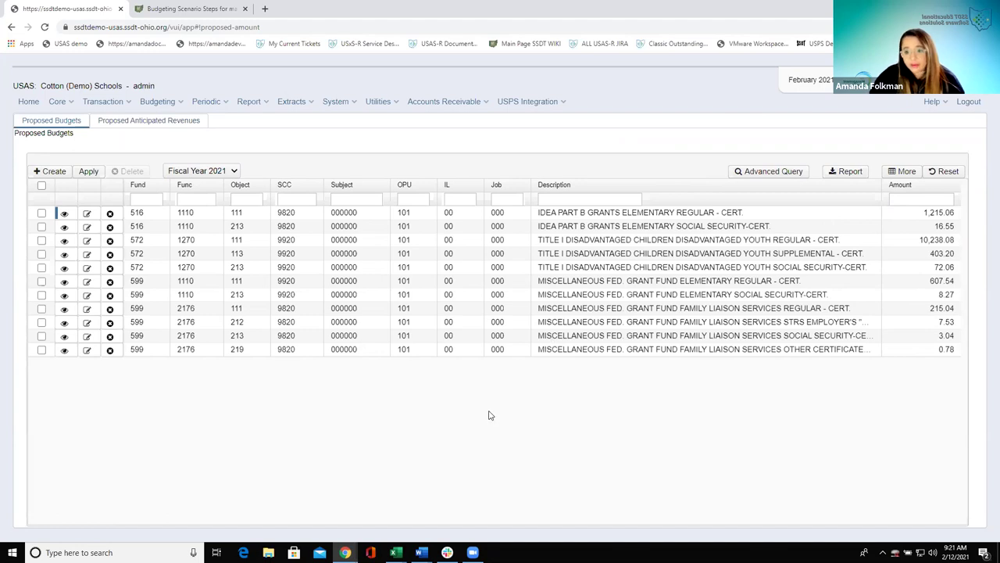
- Open the first proposed budget entry for editing to examine its fields, and close it without changing the amount
{"action": "left_click", "coordinate": [88, 216]}
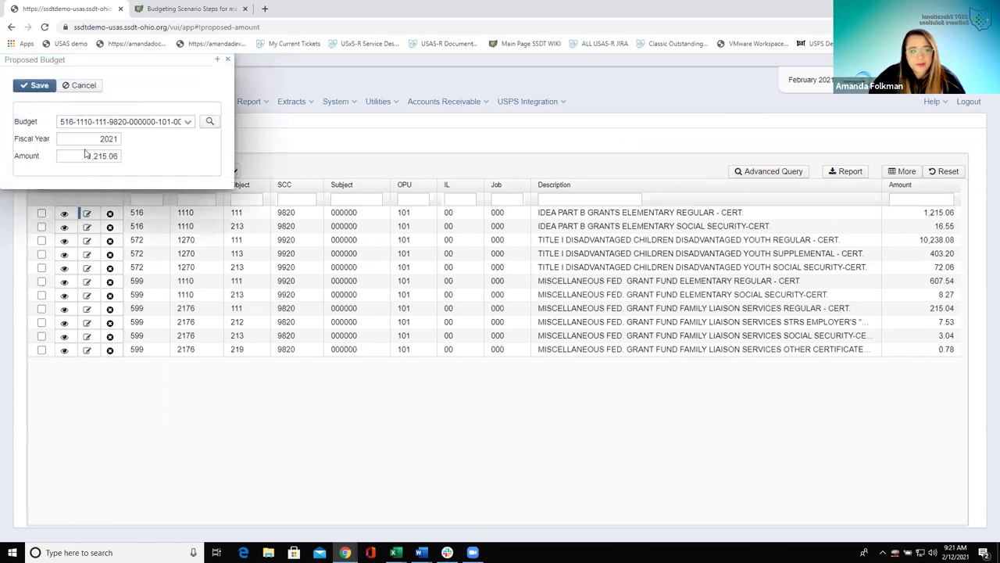
{"action": "left_click", "coordinate": [36, 87]}
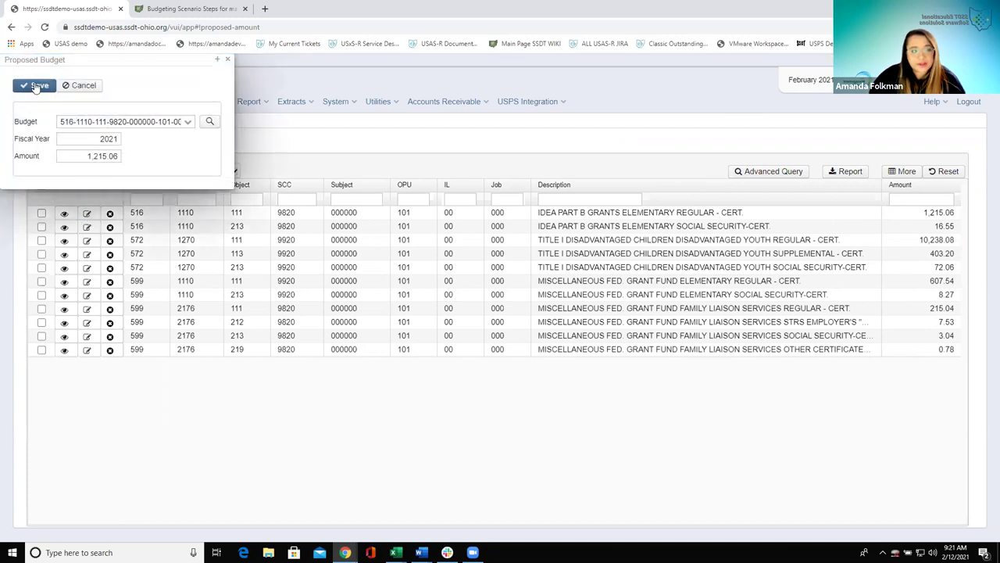
{"action": "left_click", "coordinate": [243, 80]}
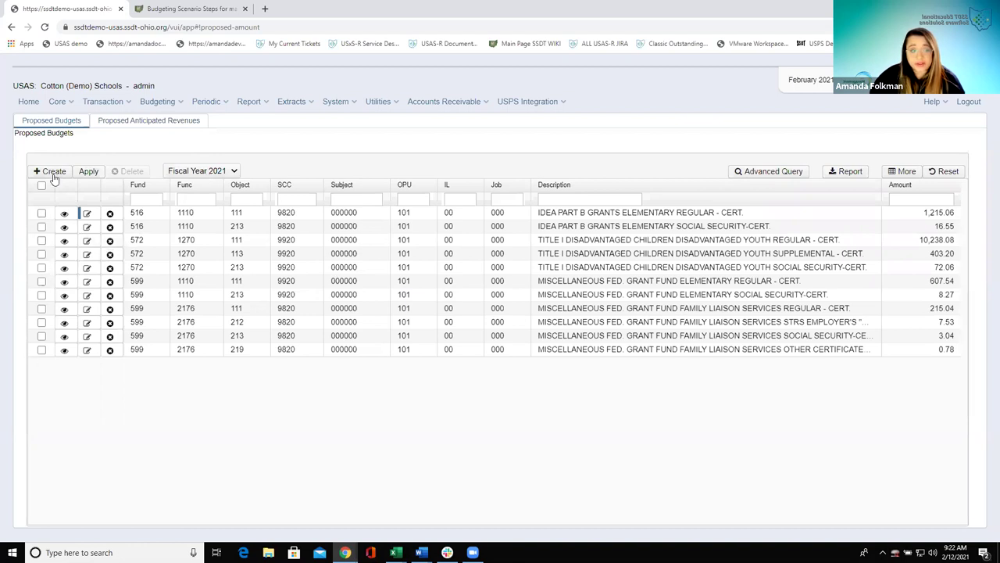
- Apply the Fiscal Year 2021 proposed amounts with transaction type Adjustment and effective date 2/1/2021, leaving the GAAP Original Estimate update off
{"action": "left_click", "coordinate": [88, 171]}
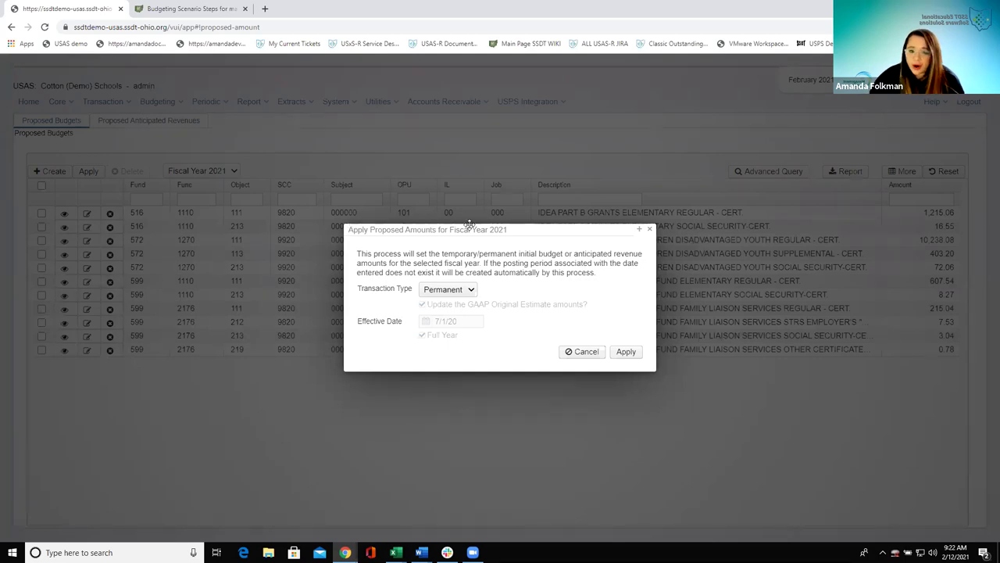
{"action": "left_click", "coordinate": [468, 291]}
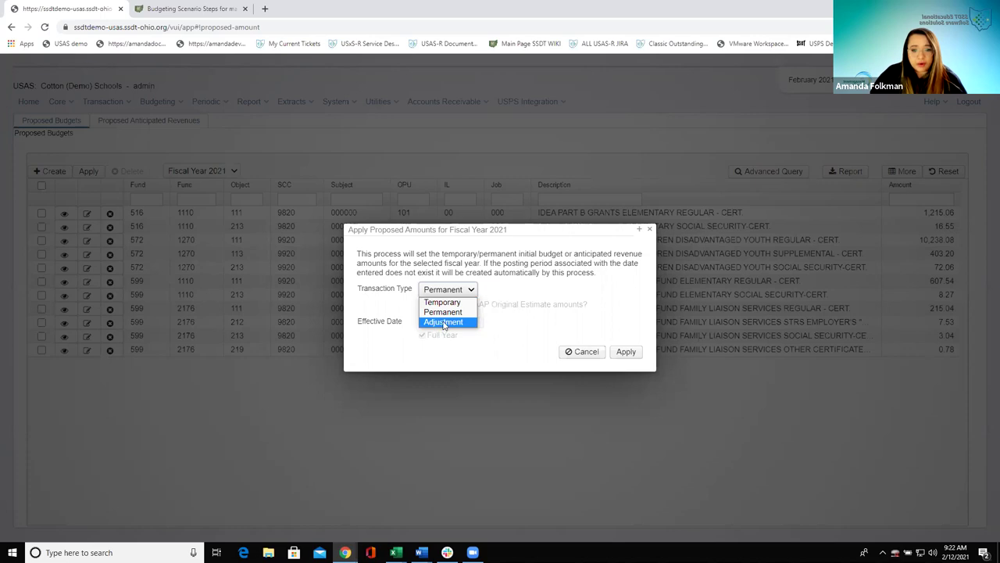
{"action": "left_click", "coordinate": [446, 322]}
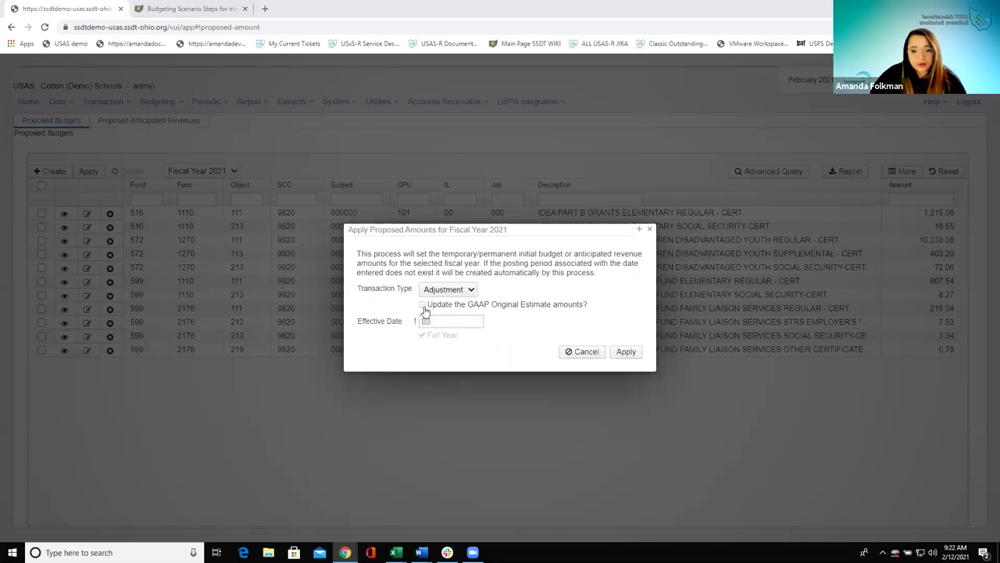
{"action": "mouse_move", "coordinate": [471, 323]}
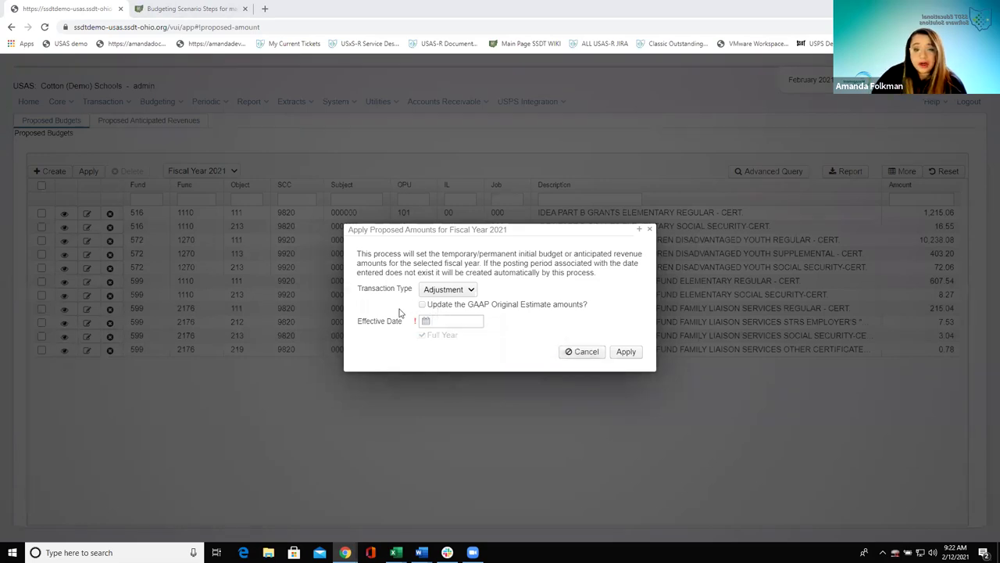
{"action": "left_click", "coordinate": [449, 324]}
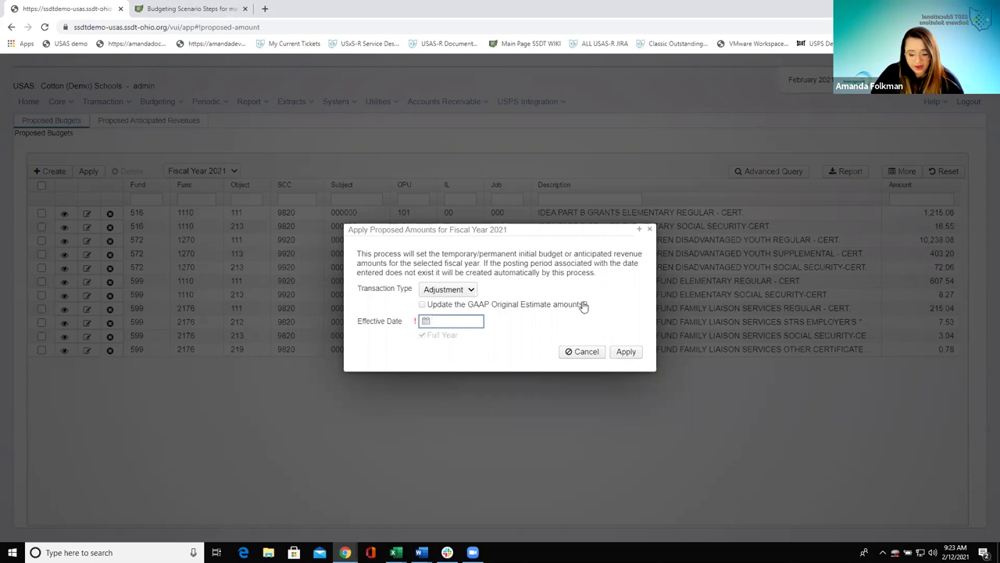
{"action": "type", "text": "2/1/2021"}
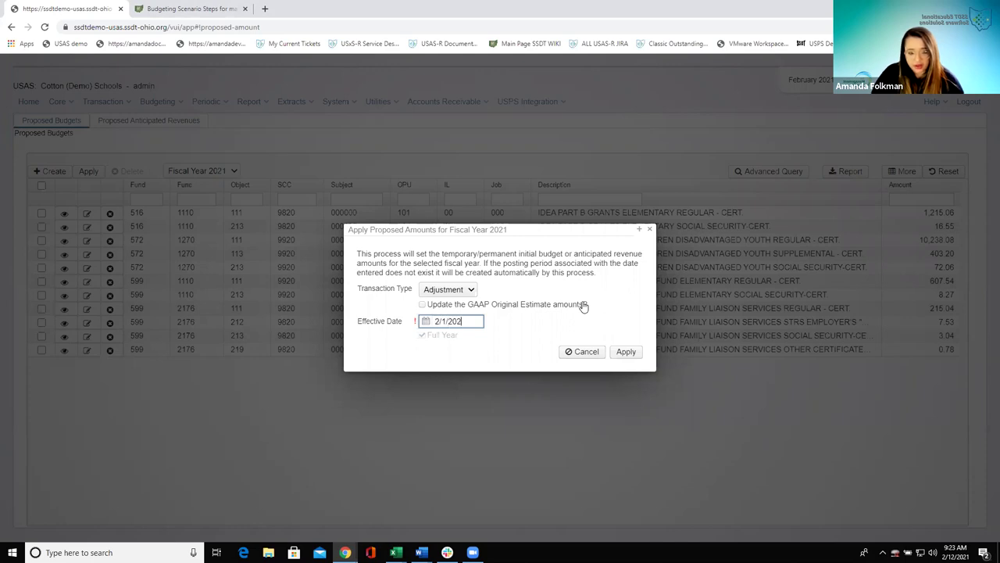
{"action": "left_click", "coordinate": [625, 352]}
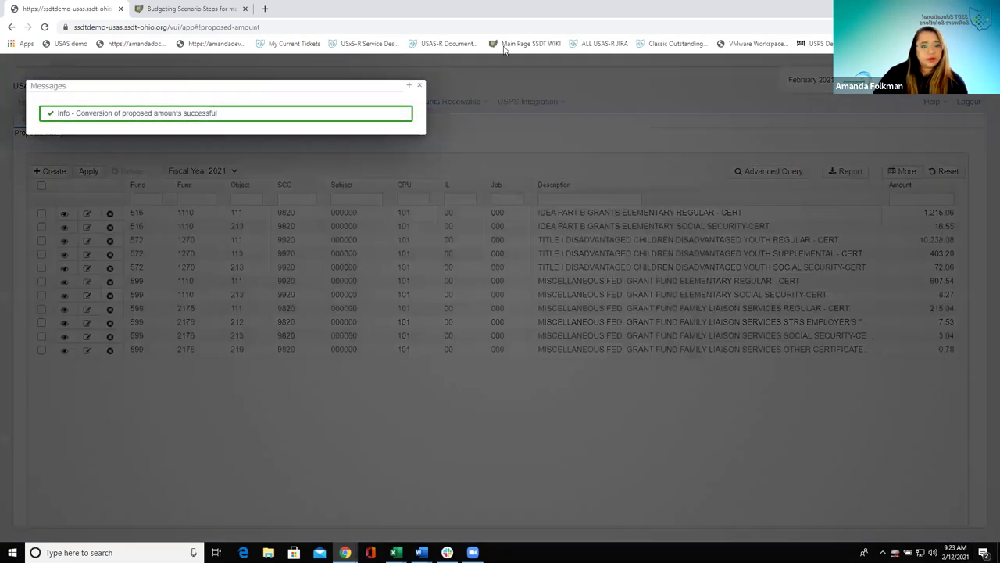
{"action": "left_click", "coordinate": [419, 85]}
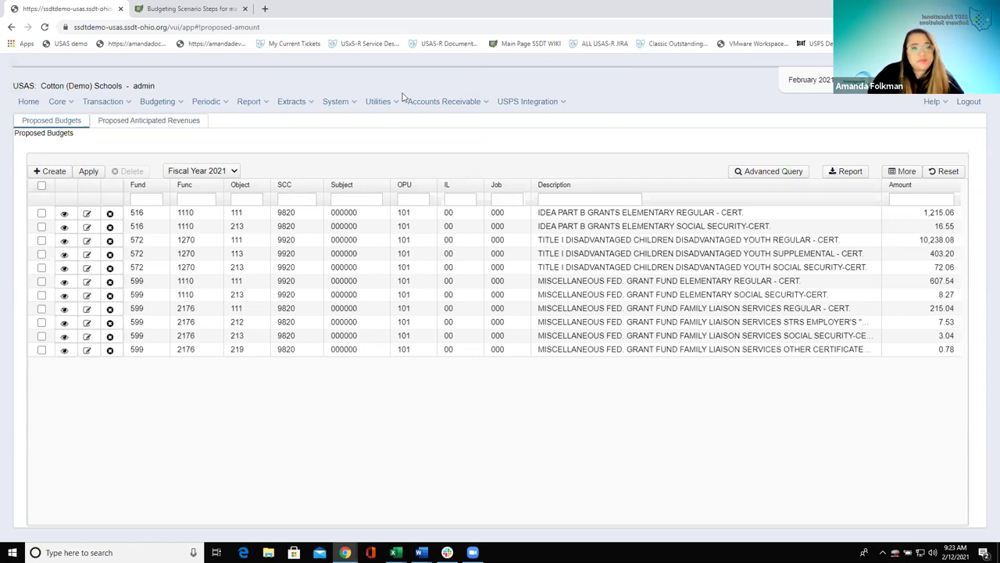
- Open the Expenditure accounts grid and filter it to fund 516, function 1110, object 111 and SCC 9820
{"action": "left_click", "coordinate": [57, 103]}
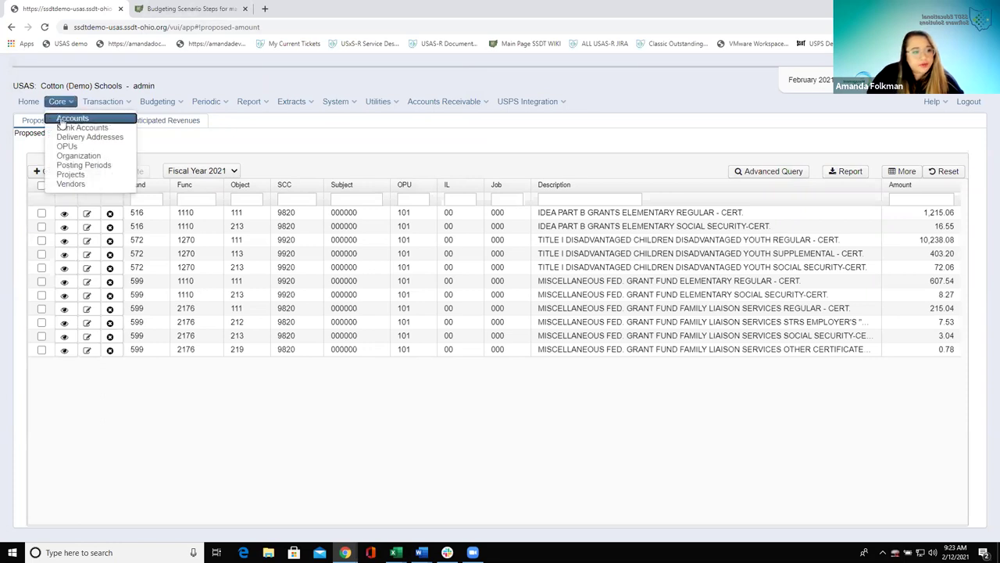
{"action": "left_click", "coordinate": [61, 119]}
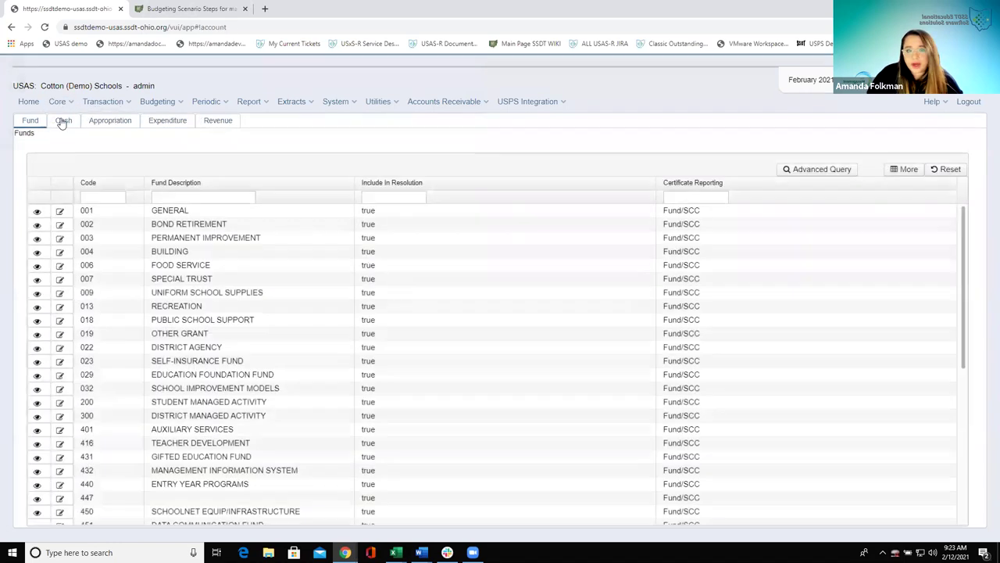
{"action": "left_click", "coordinate": [158, 125]}
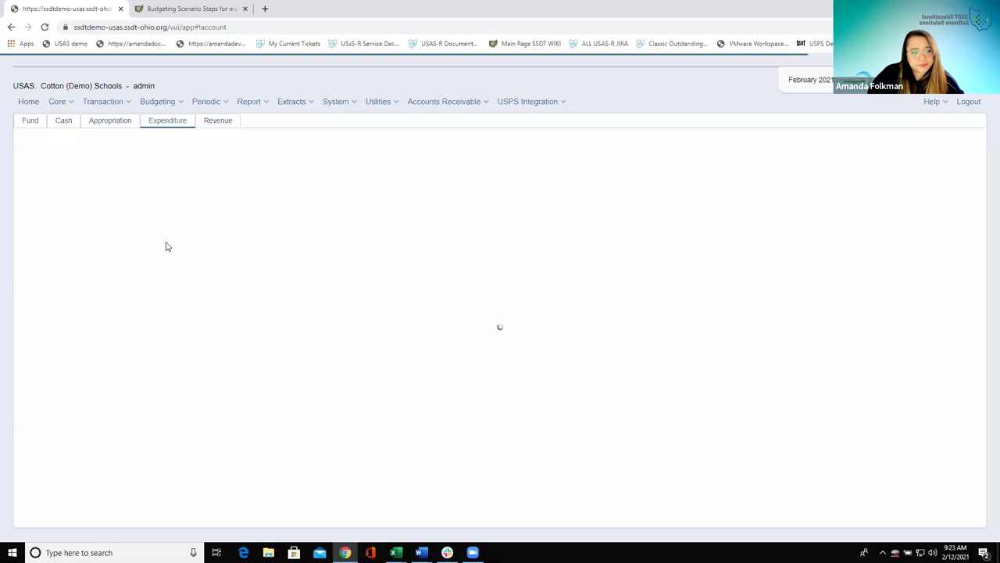
{"action": "left_click", "coordinate": [121, 195]}
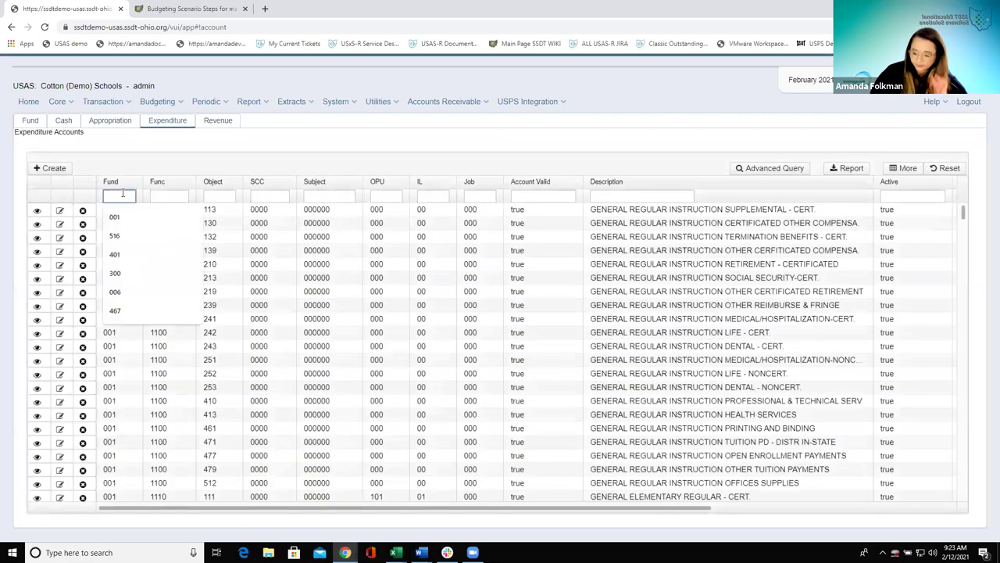
{"action": "type", "text": "516"}
{"action": "key", "text": "Tab"}
{"action": "type", "text": "11"}
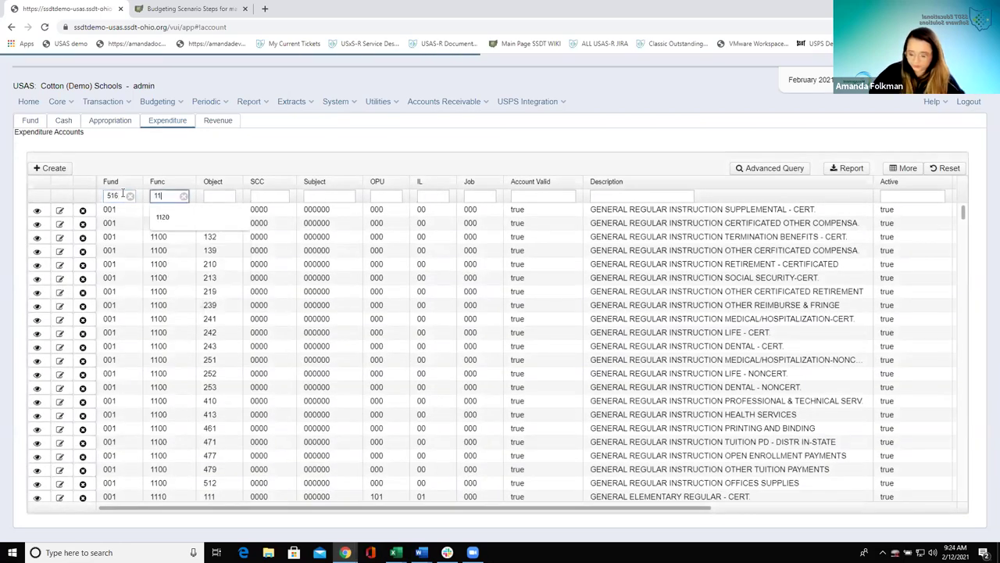
{"action": "type", "text": "10"}
{"action": "key", "text": "Tab"}
{"action": "type", "text": "1111"}
{"action": "key", "text": "Tab"}
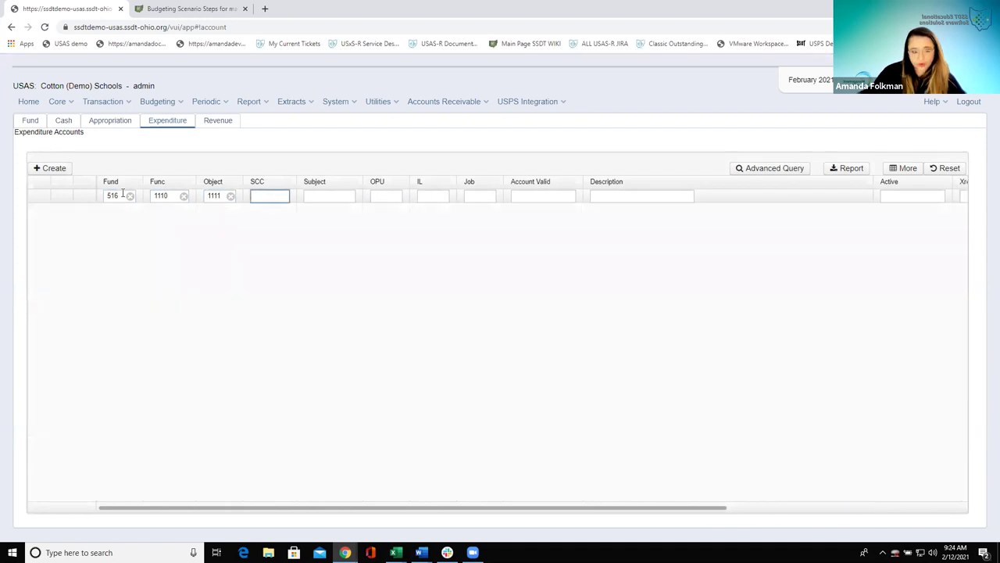
{"action": "left_click", "coordinate": [219, 195]}
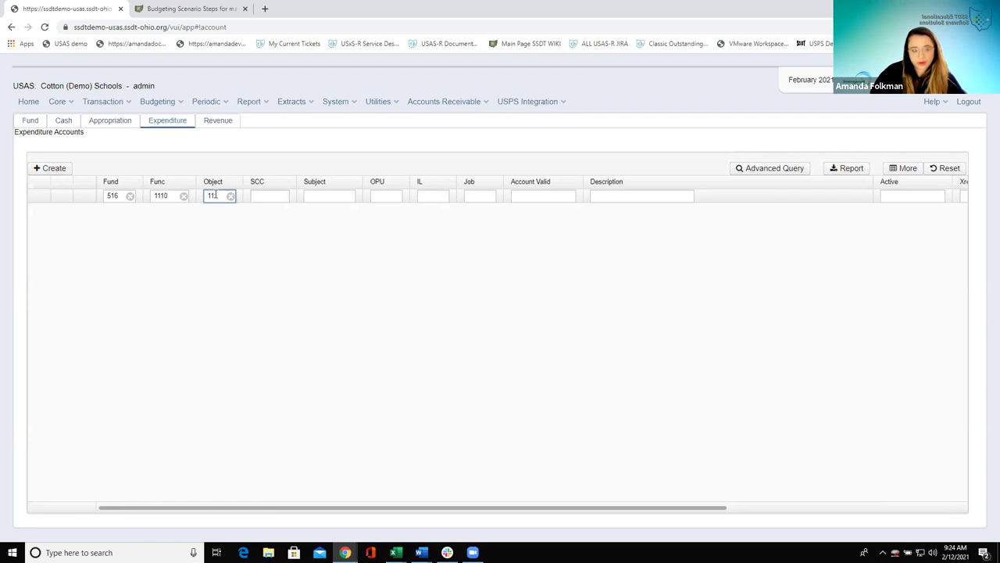
{"action": "left_click", "coordinate": [270, 196]}
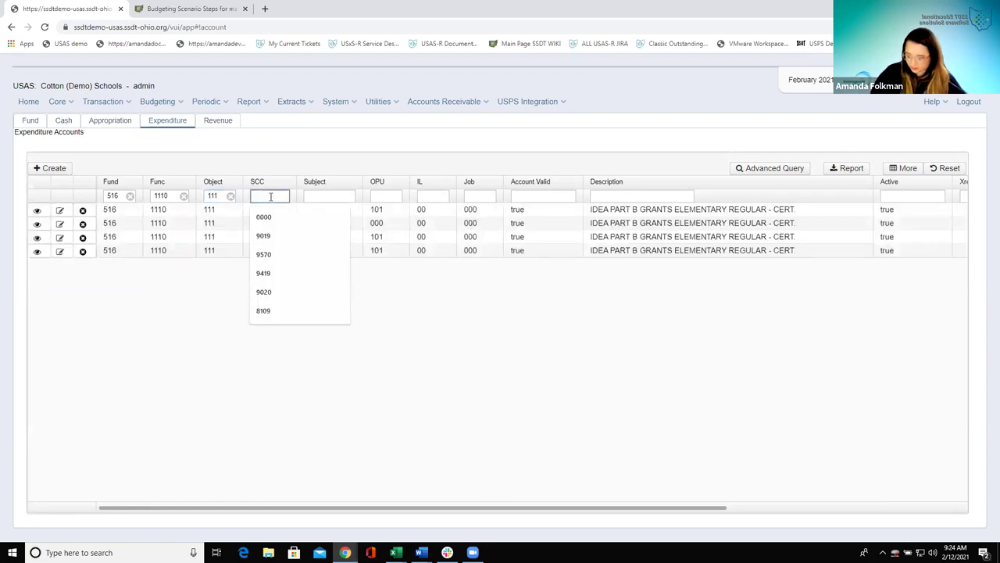
{"action": "type", "text": "9820"}
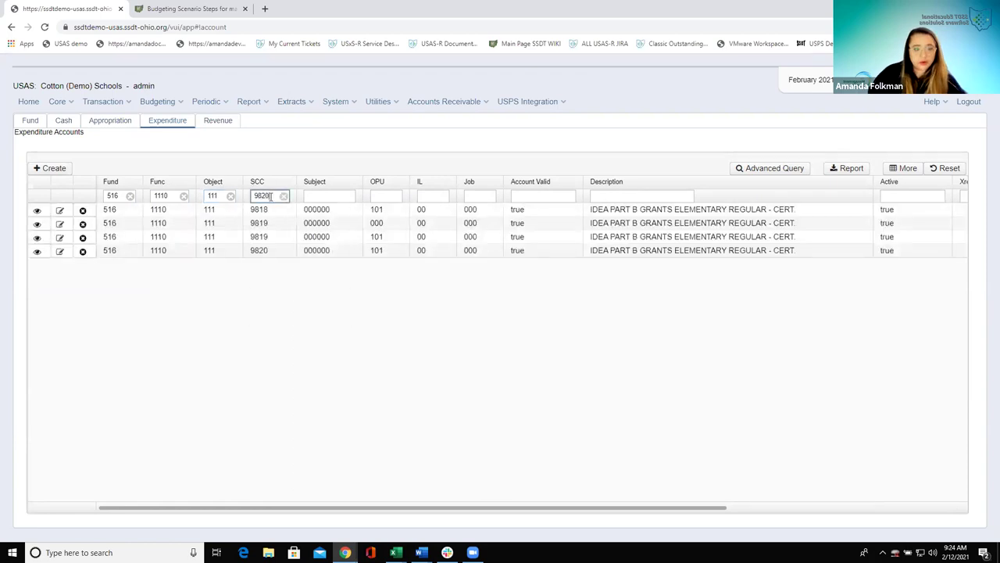
- View the filtered expenditure account's amounts and its budgeting adjustment transactions, and close both windows
{"action": "left_click", "coordinate": [38, 211]}
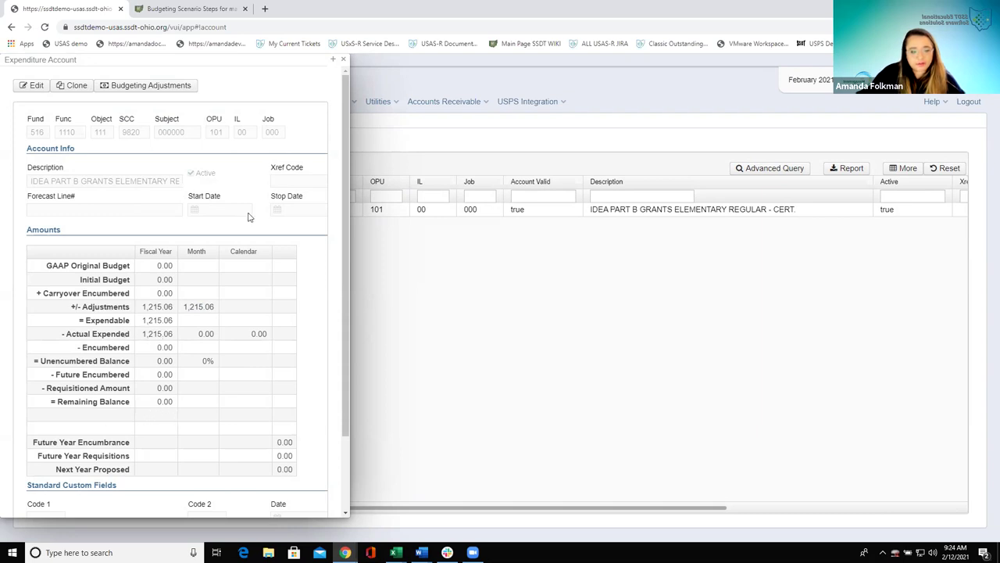
{"action": "left_click", "coordinate": [153, 88]}
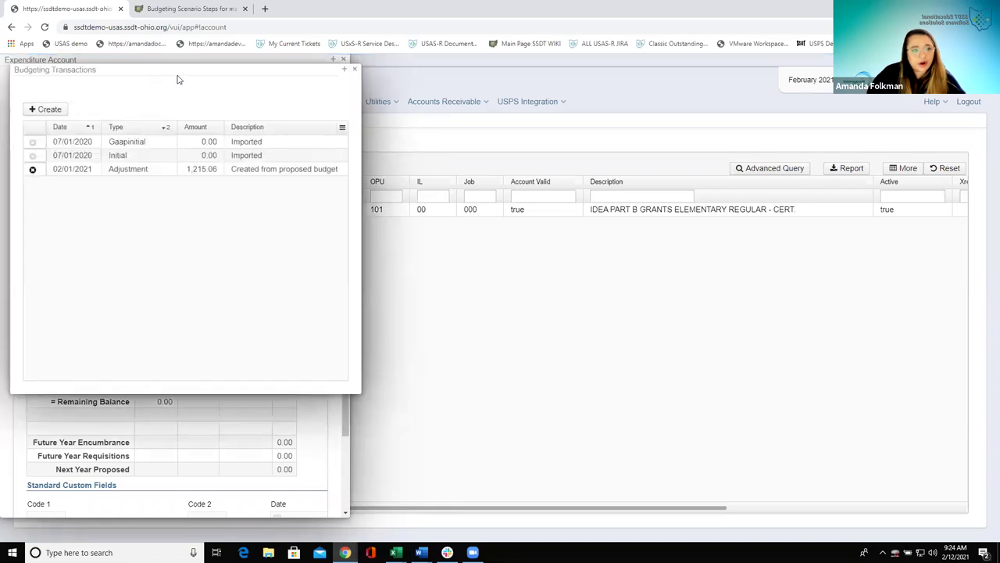
{"action": "left_click_drag", "start_coordinate": [179, 73], "coordinate": [391, 73]}
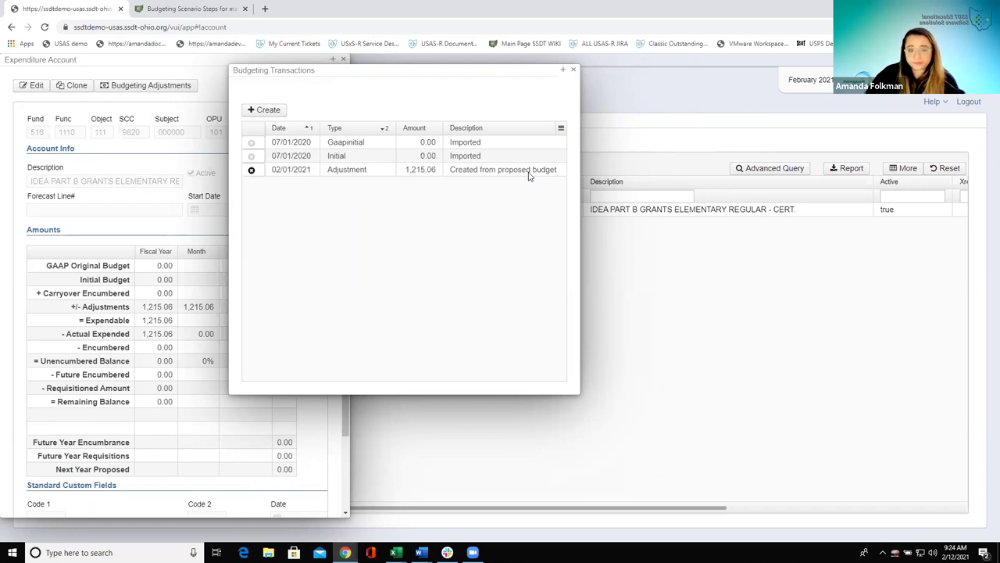
{"action": "left_click", "coordinate": [574, 72]}
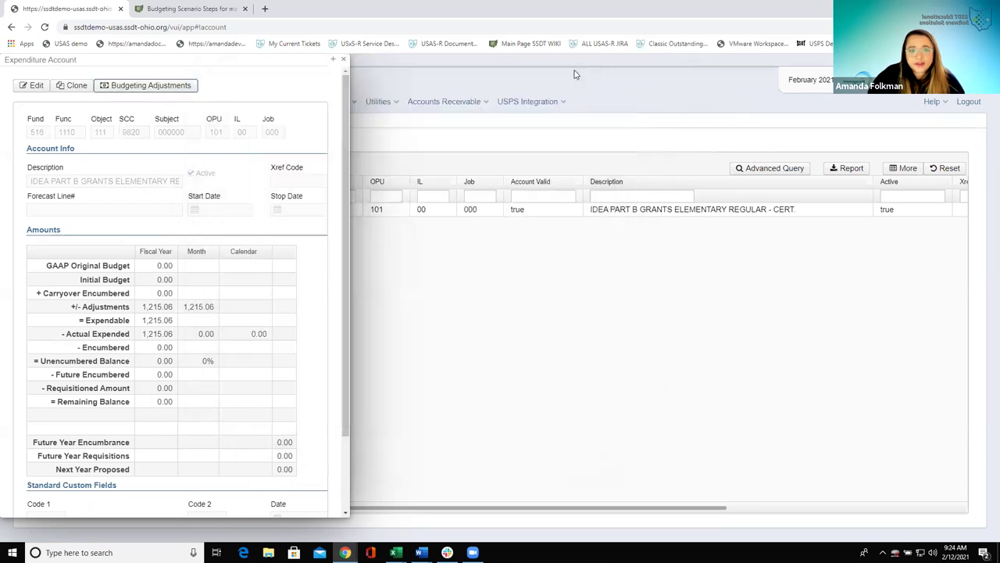
{"action": "left_click", "coordinate": [345, 60]}
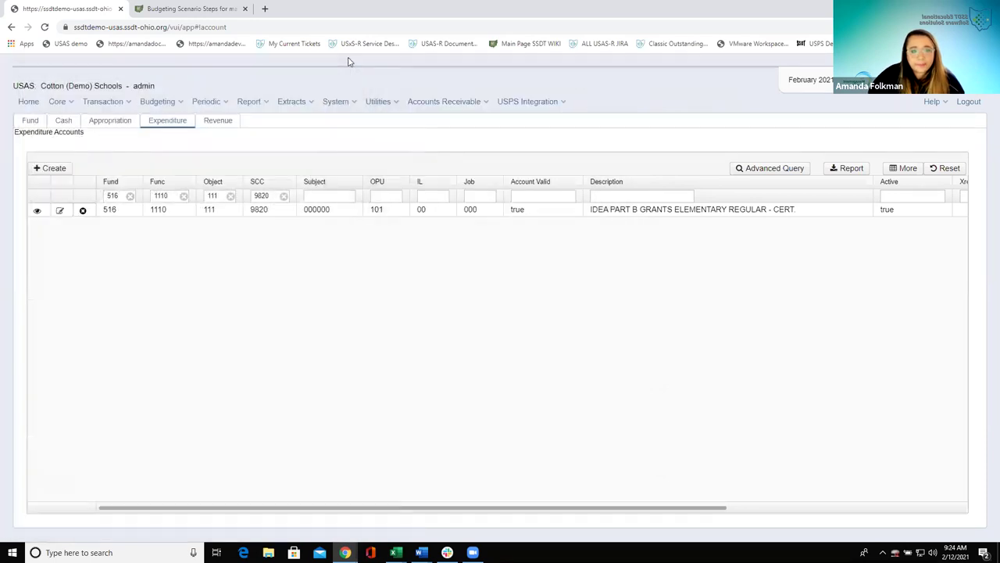
- Open the Budgeting Scenarios grid, and consult the wiki's Useful Procedures steps for creating proposed amounts for the next fiscal year before returning to the grid
{"action": "left_click", "coordinate": [155, 103]}
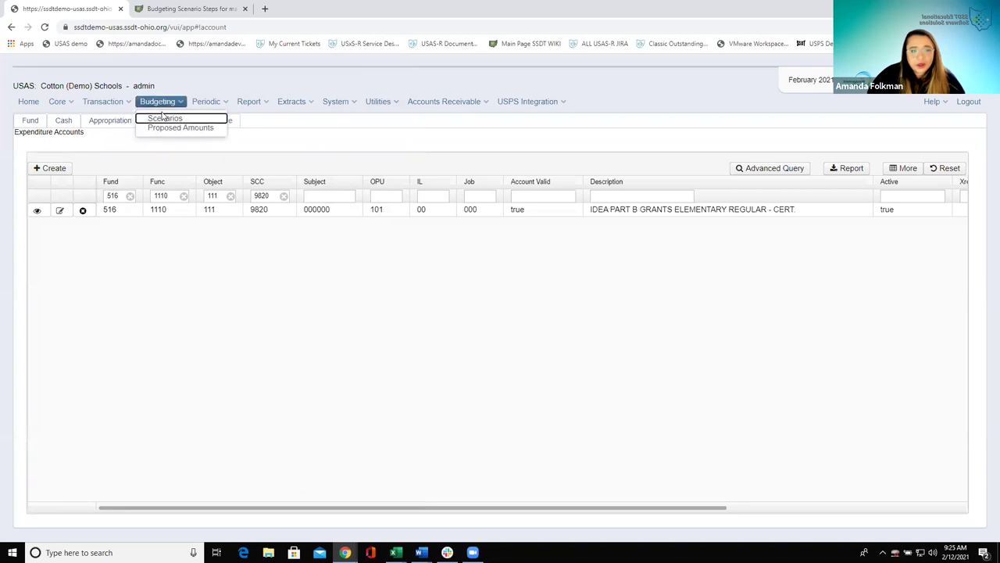
{"action": "left_click", "coordinate": [164, 121]}
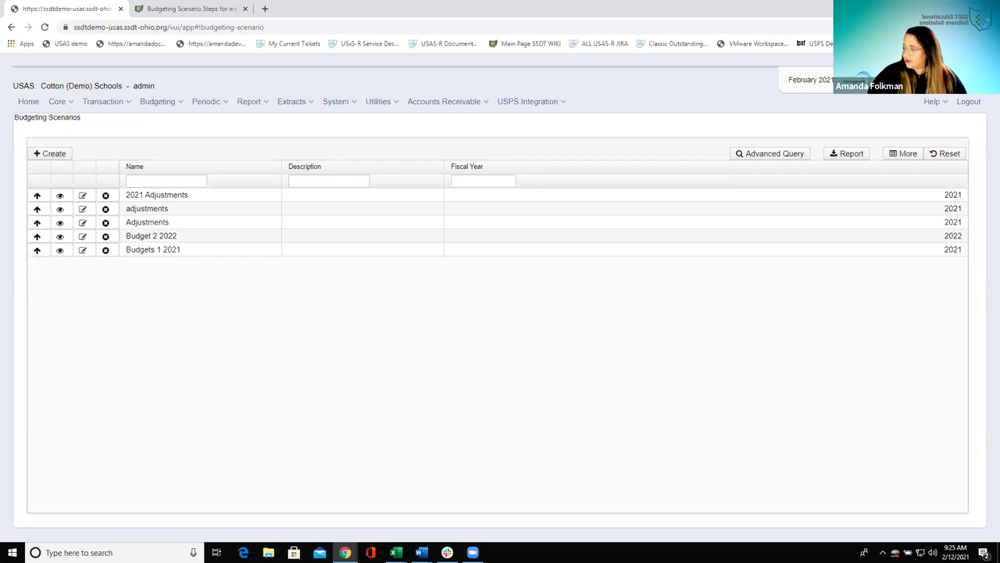
{"action": "left_click", "coordinate": [191, 9]}
{"action": "left_click", "coordinate": [11, 27]}
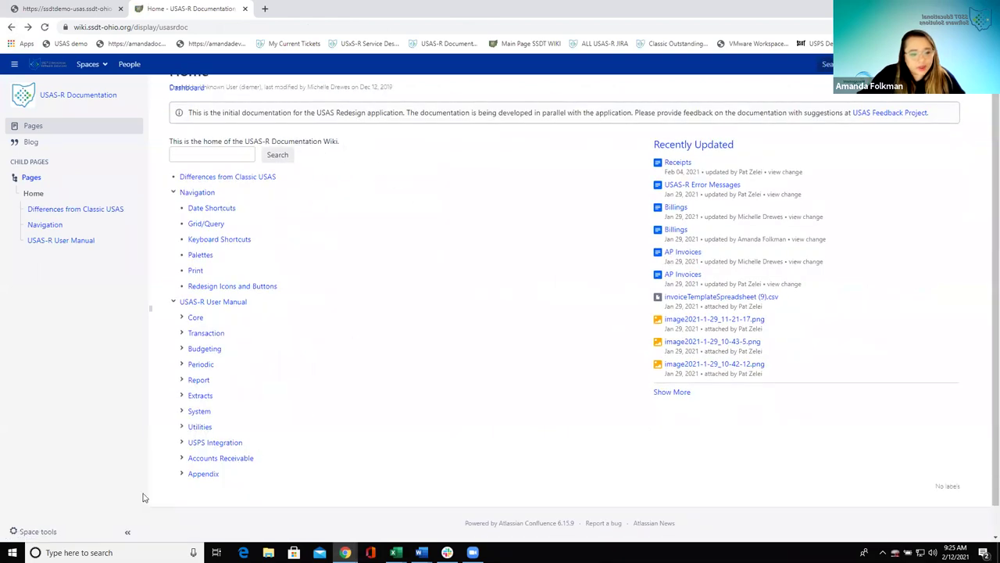
{"action": "left_click", "coordinate": [181, 475]}
{"action": "scroll", "coordinate": [191, 401], "scroll_direction": "down", "scroll_amount": 2}
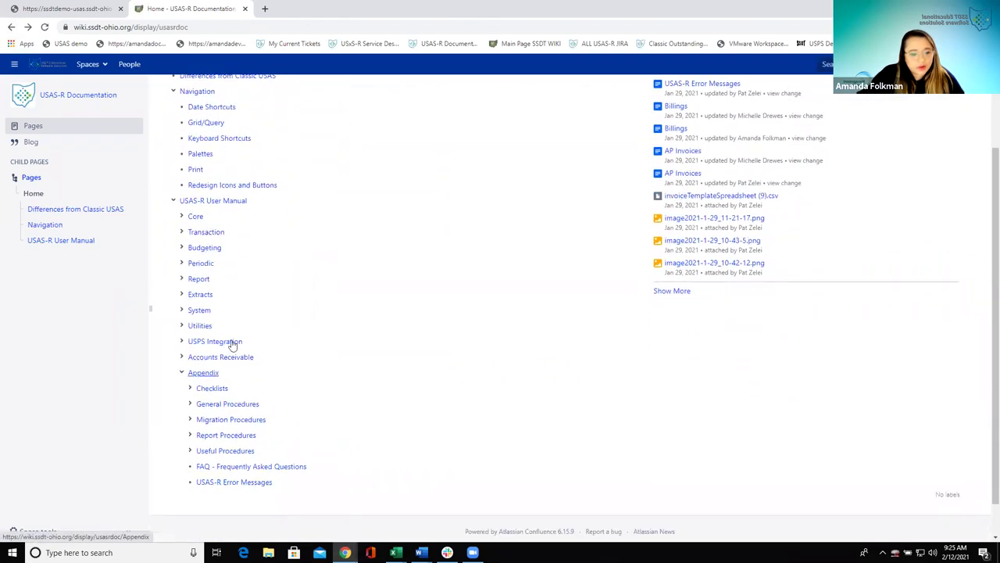
{"action": "left_click", "coordinate": [189, 448]}
{"action": "scroll", "coordinate": [331, 436], "scroll_direction": "down", "scroll_amount": 1}
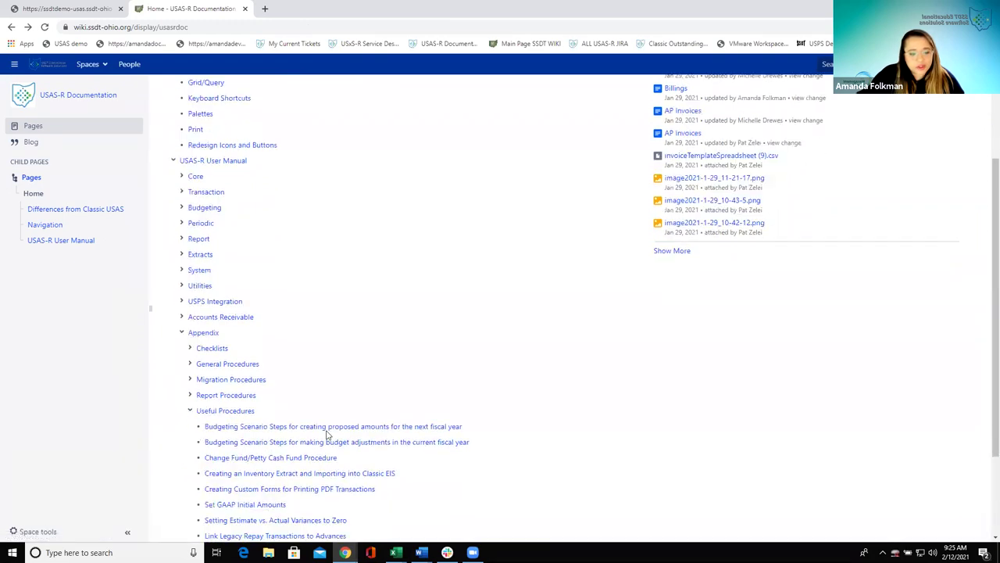
{"action": "left_click", "coordinate": [273, 414]}
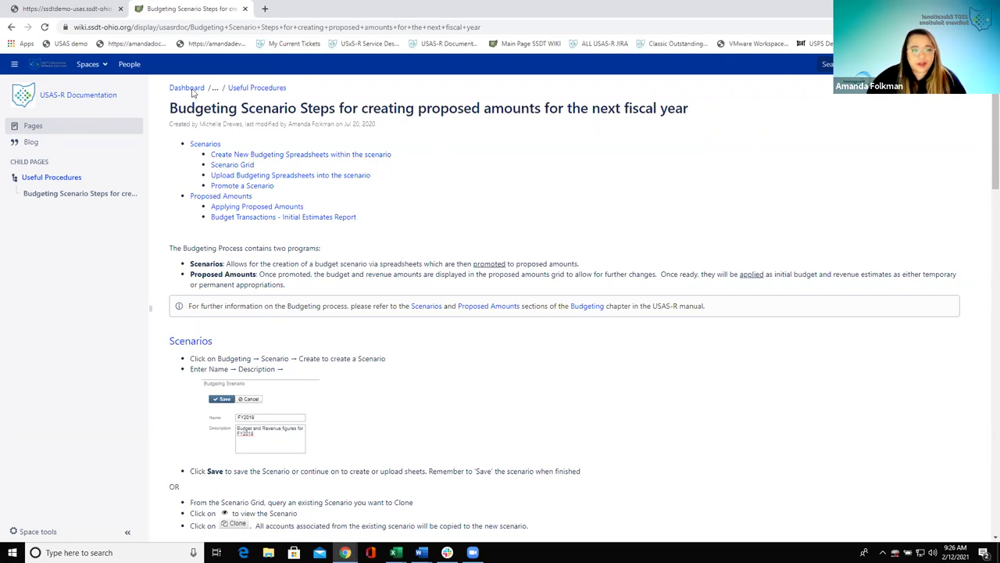
{"action": "left_click", "coordinate": [76, 11]}
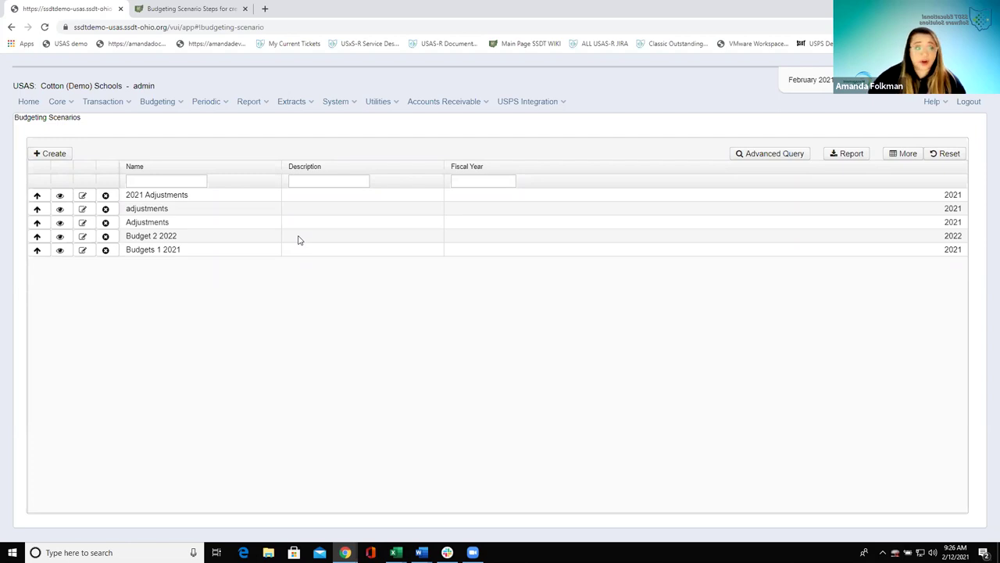
{"action": "left_click", "coordinate": [52, 153]}
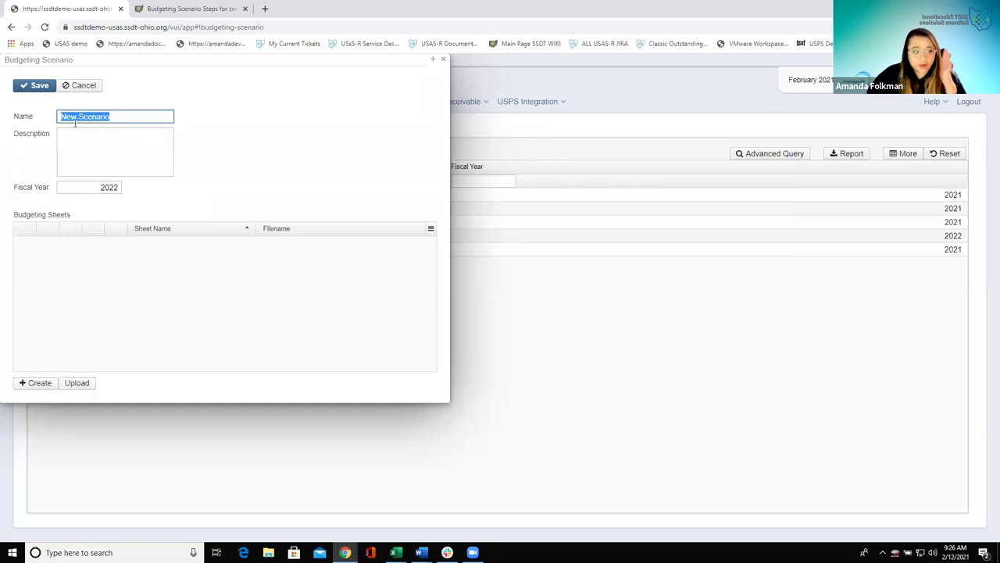
{"action": "type", "text": "Bud"}
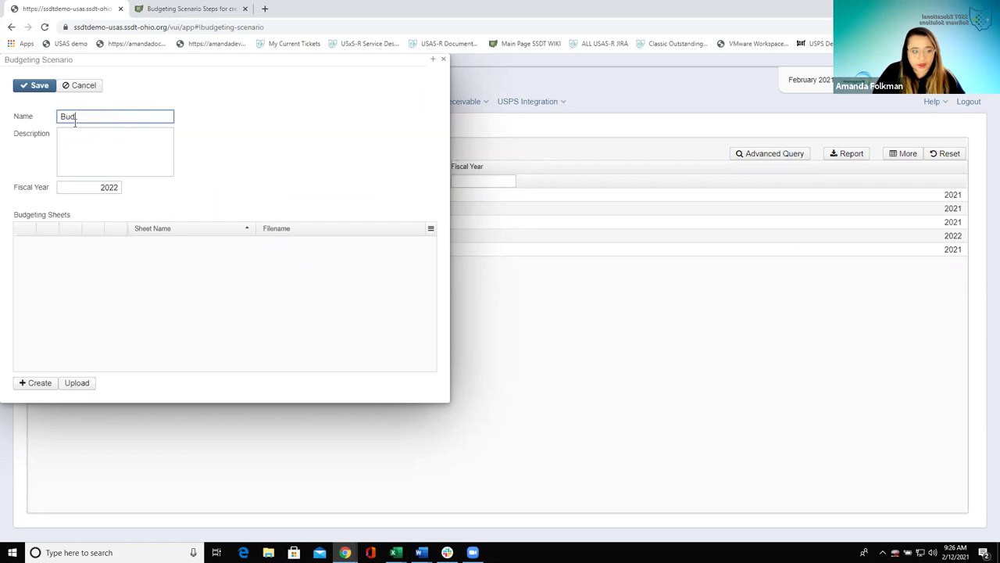
{"action": "type", "text": "gets 2022"}
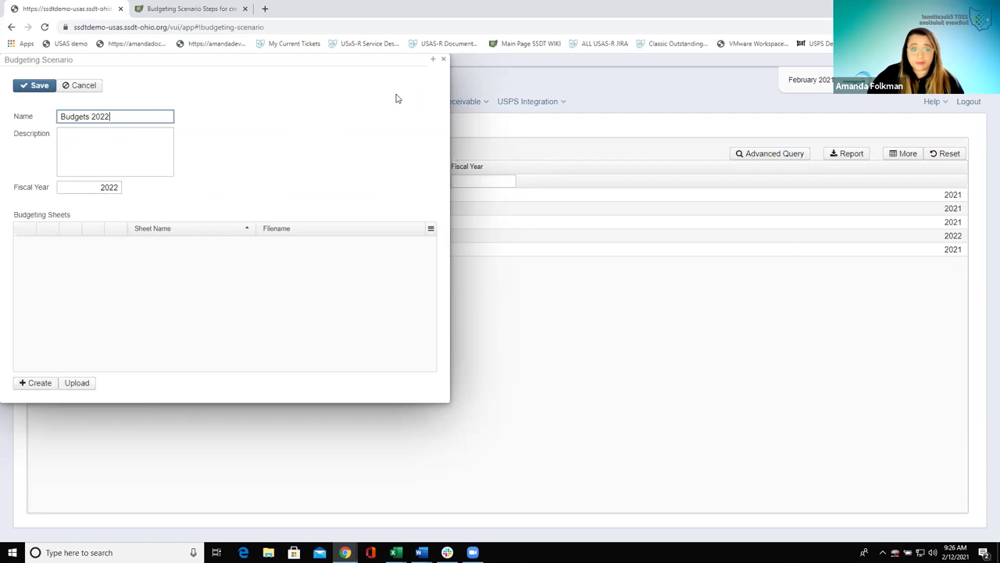
{"action": "left_click", "coordinate": [445, 62]}
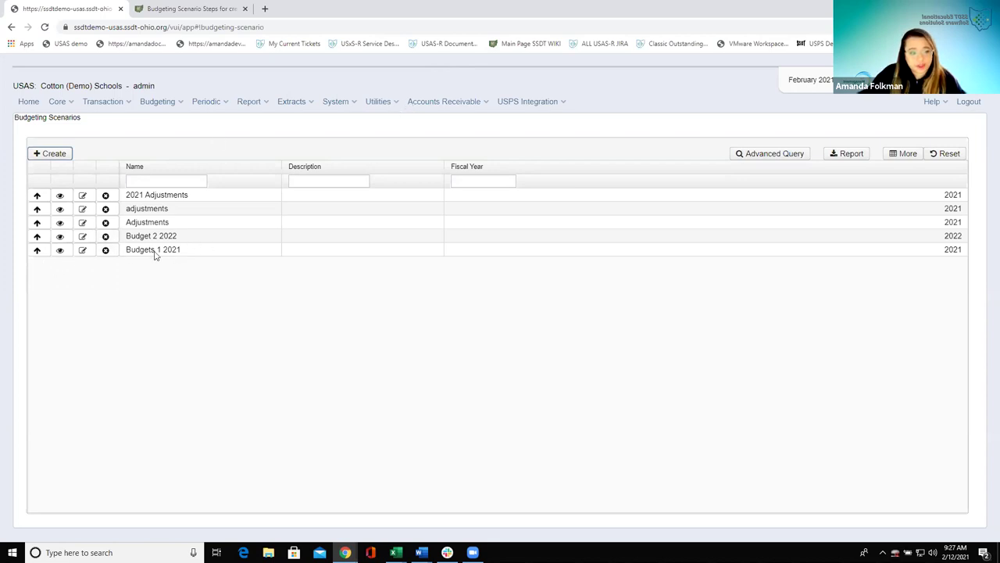
- Clone the Budgets 1 2021 budgeting scenario and name the copy New Budgets 2022
{"action": "left_click", "coordinate": [61, 251]}
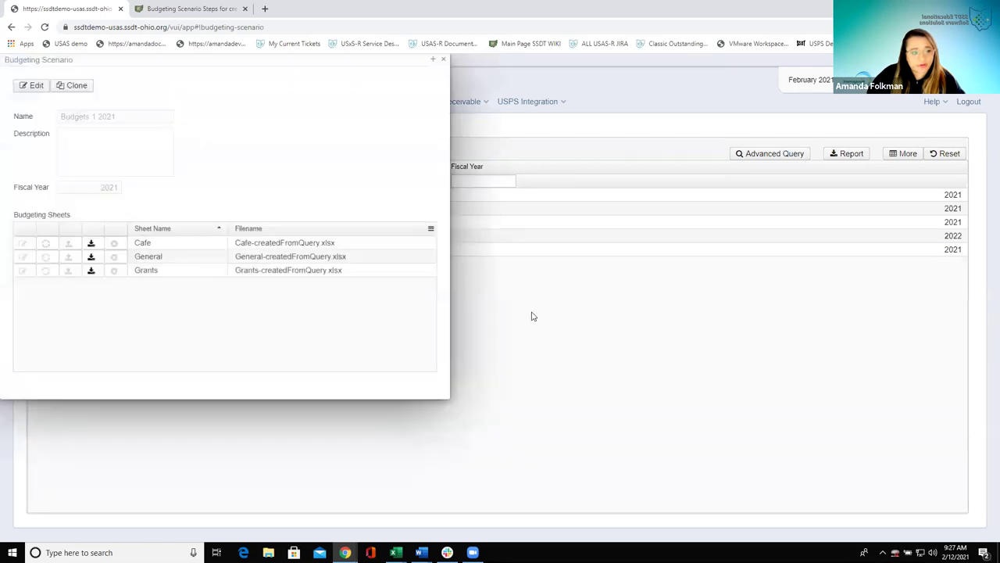
{"action": "left_click", "coordinate": [76, 86]}
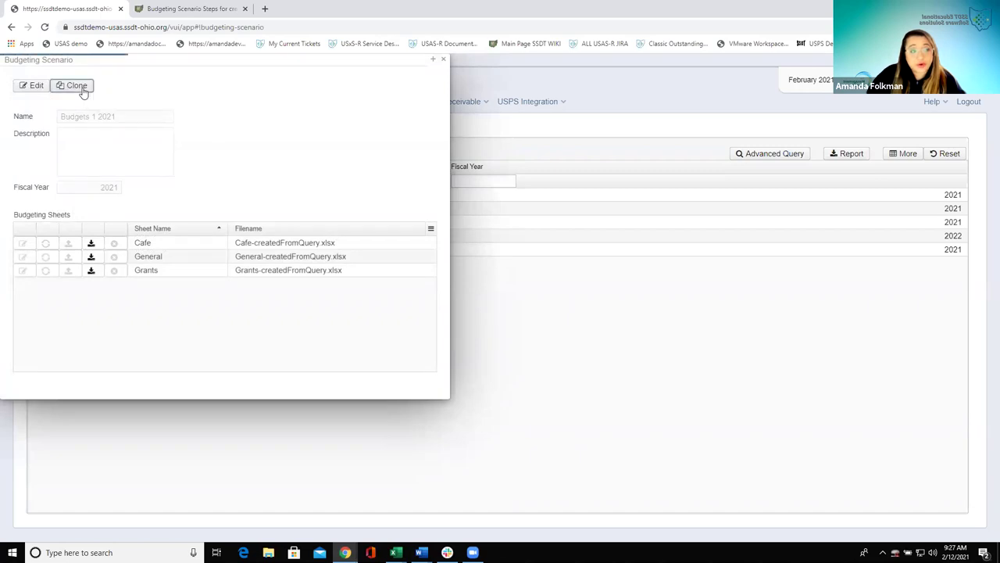
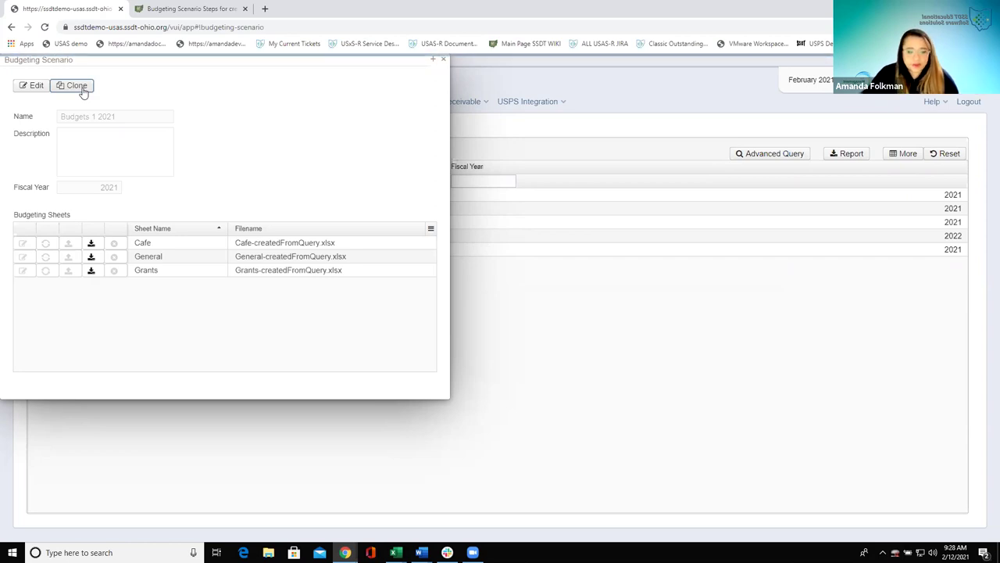
{"action": "left_click", "coordinate": [76, 85]}
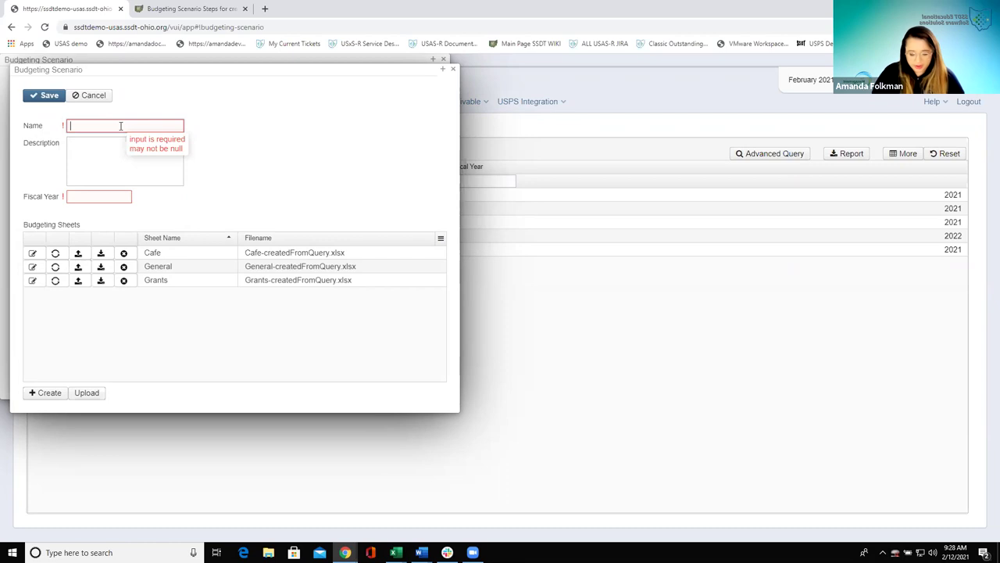
{"action": "type", "text": "Budget"}
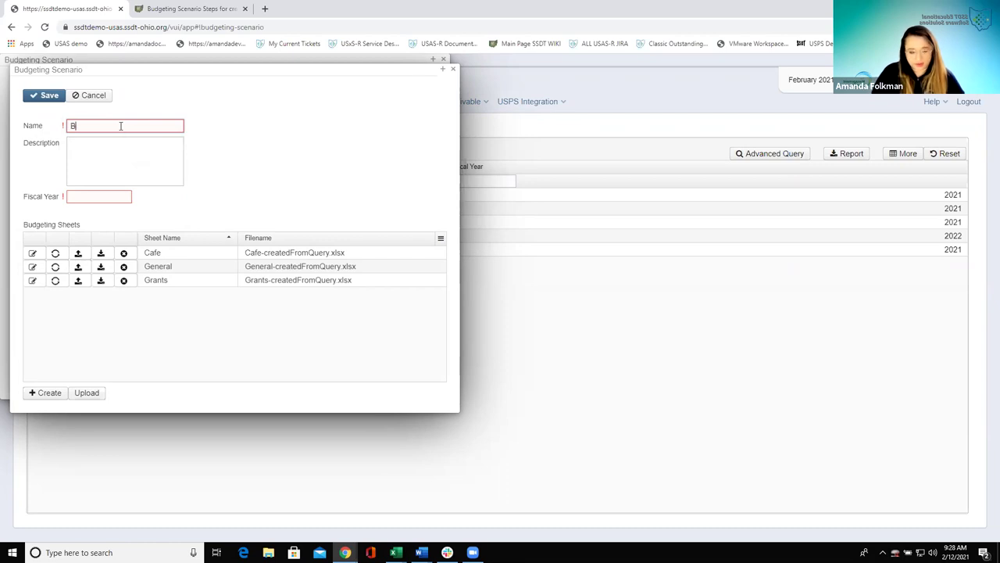
{"action": "key", "text": "BackSpace"}
{"action": "key", "text": "BackSpace"}
{"action": "key", "text": "BackSpace"}
{"action": "key", "text": "BackSpace"}
{"action": "key", "text": "BackSpace"}
{"action": "key", "text": "BackSpace"}
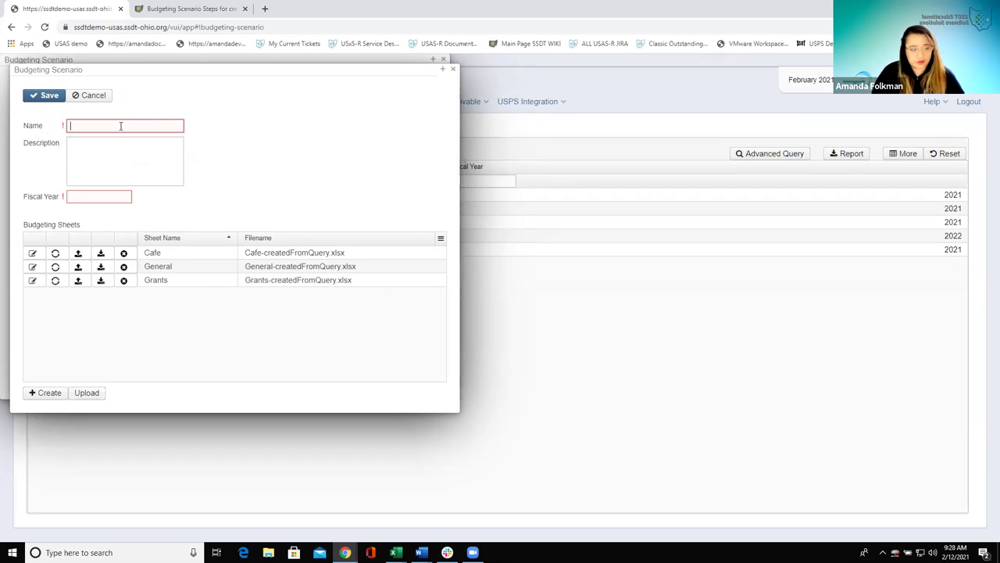
{"action": "type", "text": "B"}
{"action": "key", "text": "BackSpace"}
{"action": "type", "text": "New Budgets "}
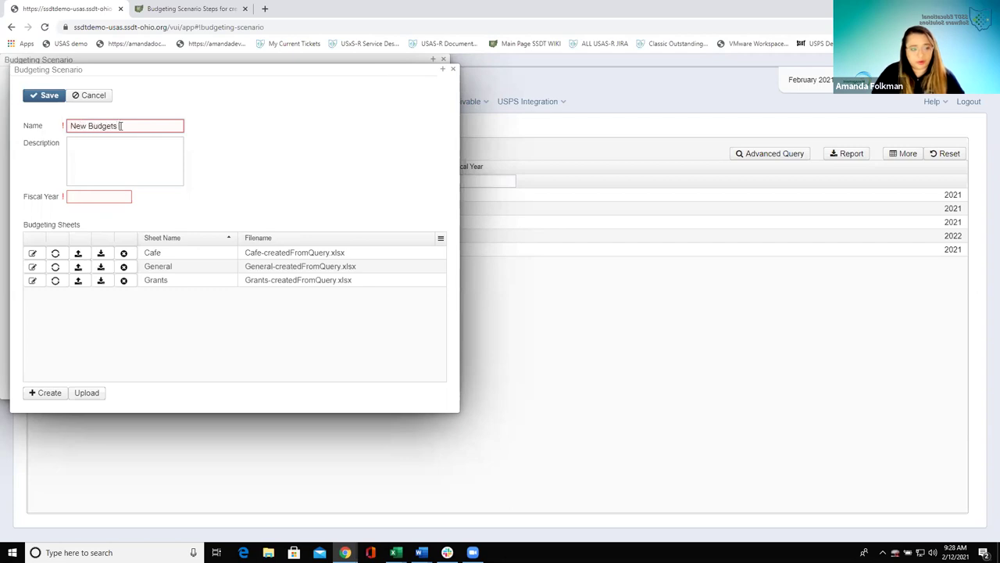
{"action": "type", "text": "2022"}
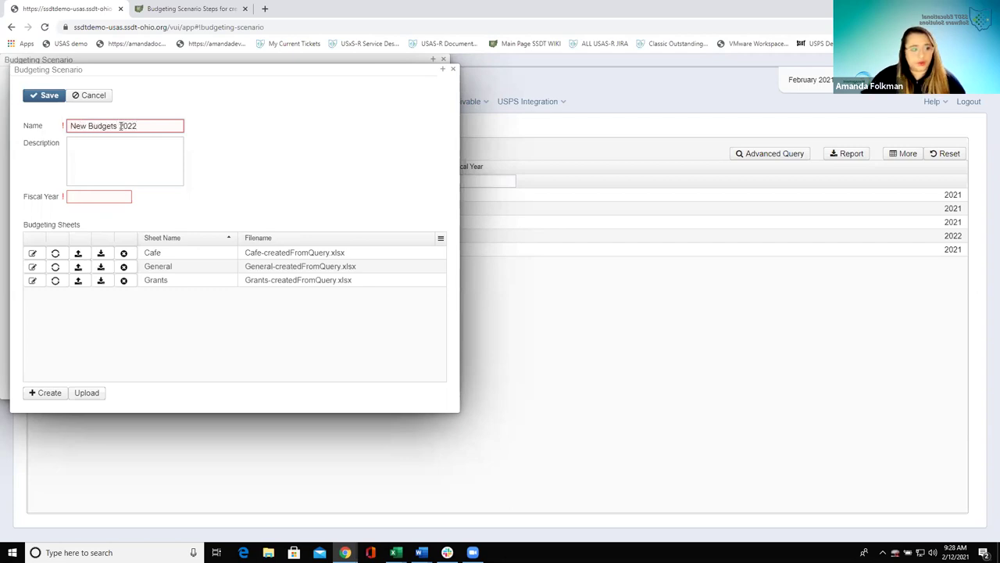
- Set the cloned scenario's fiscal year to 2022 and save the scenario
{"action": "left_click", "coordinate": [126, 190]}
{"action": "type", "text": "2022"}
{"action": "left_click", "coordinate": [341, 143]}
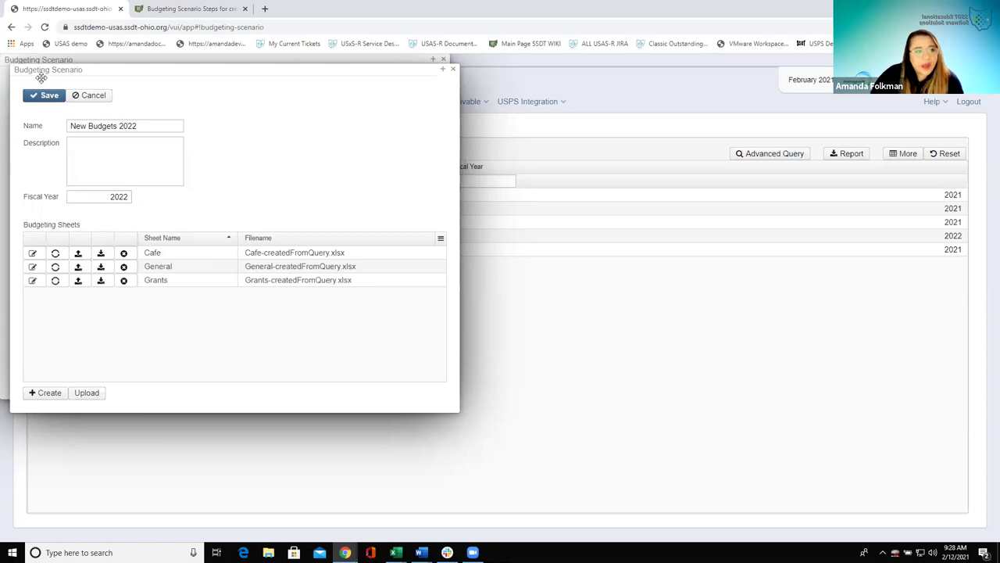
{"action": "left_click", "coordinate": [44, 102]}
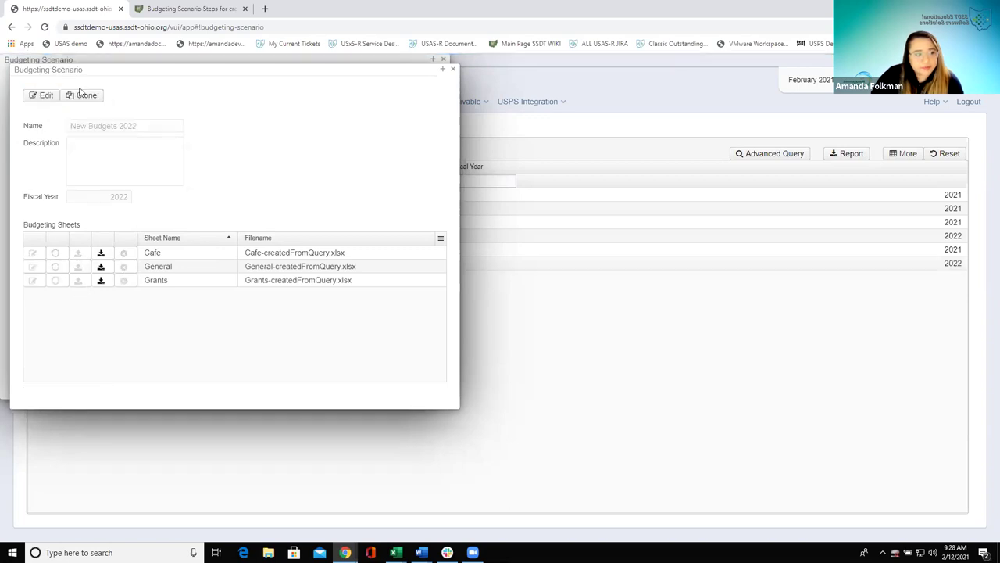
- Edit the New Budgets 2022 scenario's Cafe sheet and enter the formula =M2*1.03 in cell Q2 of the PA-2022 column
{"action": "left_click", "coordinate": [43, 99]}
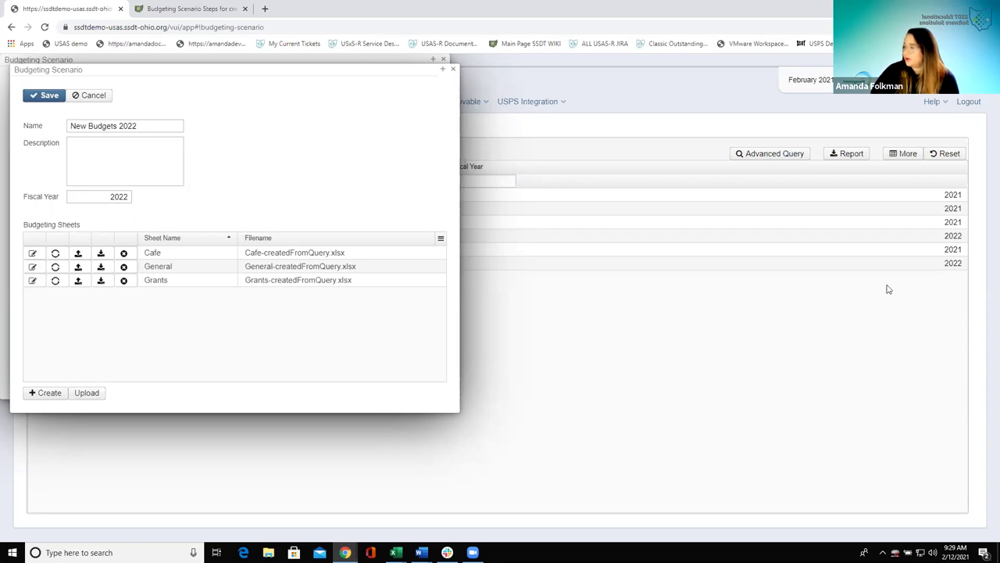
{"action": "left_click", "coordinate": [33, 254]}
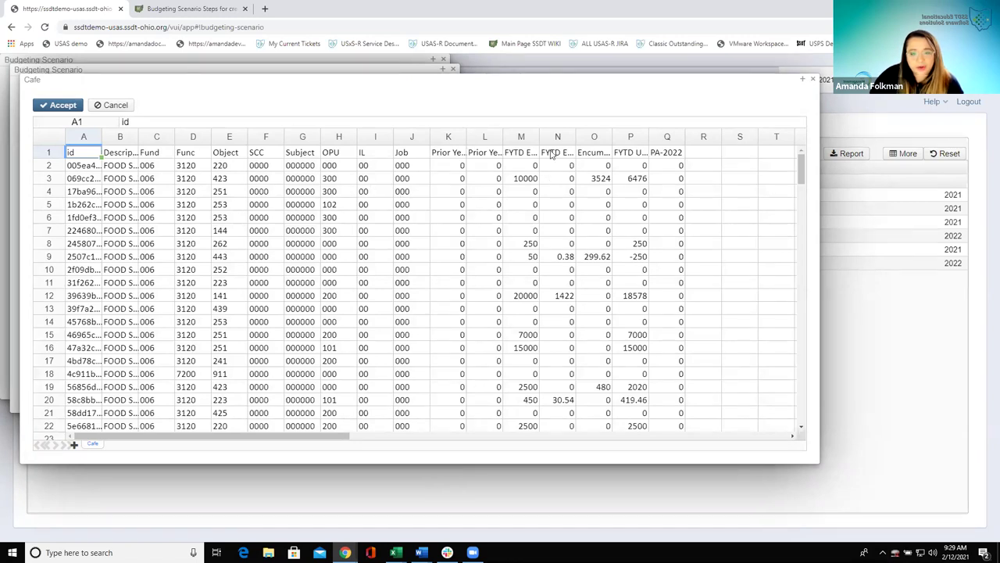
{"action": "left_click", "coordinate": [677, 153]}
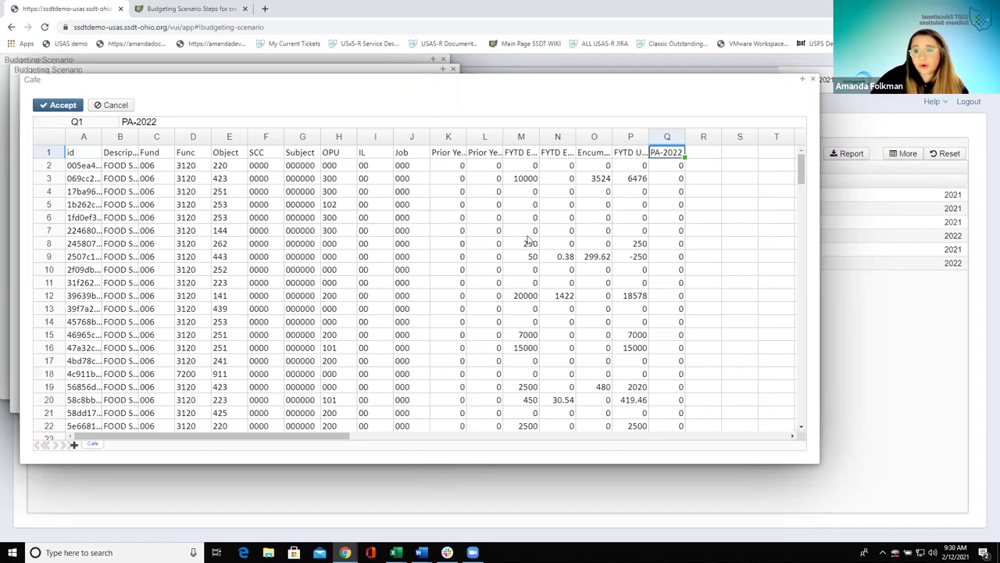
{"action": "left_click", "coordinate": [663, 170]}
{"action": "type", "text": "="}
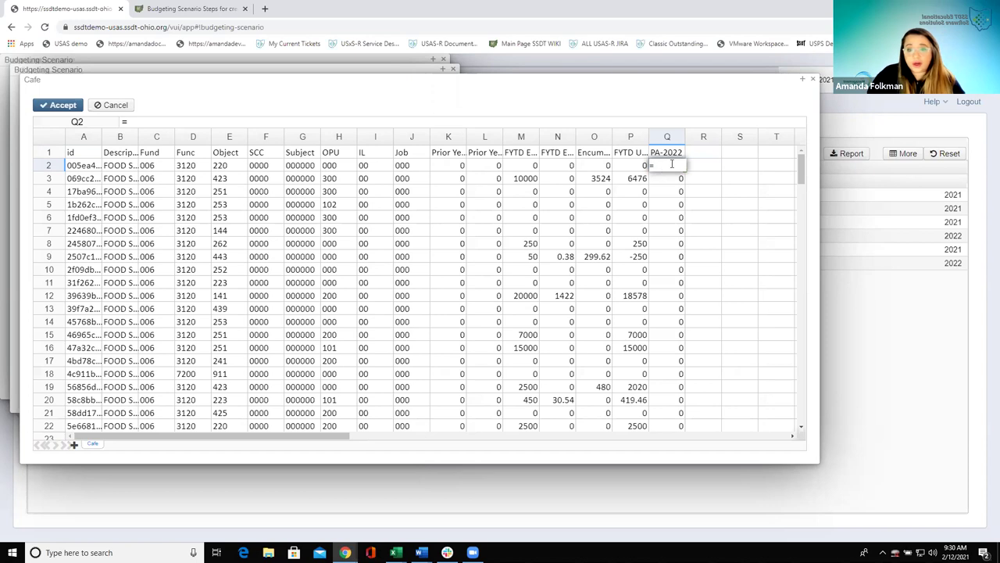
{"action": "left_click", "coordinate": [519, 166]}
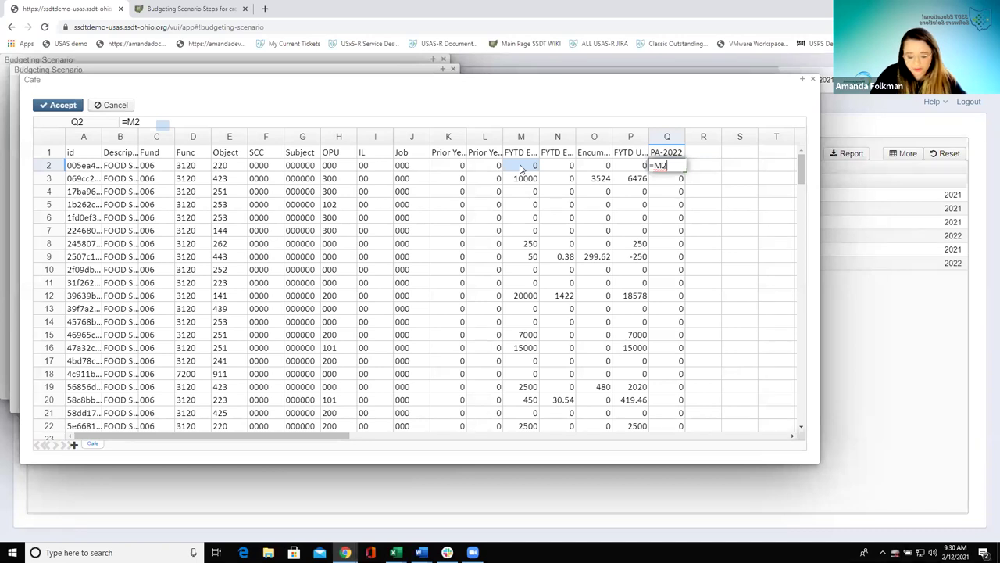
{"action": "type", "text": "*1.0"}
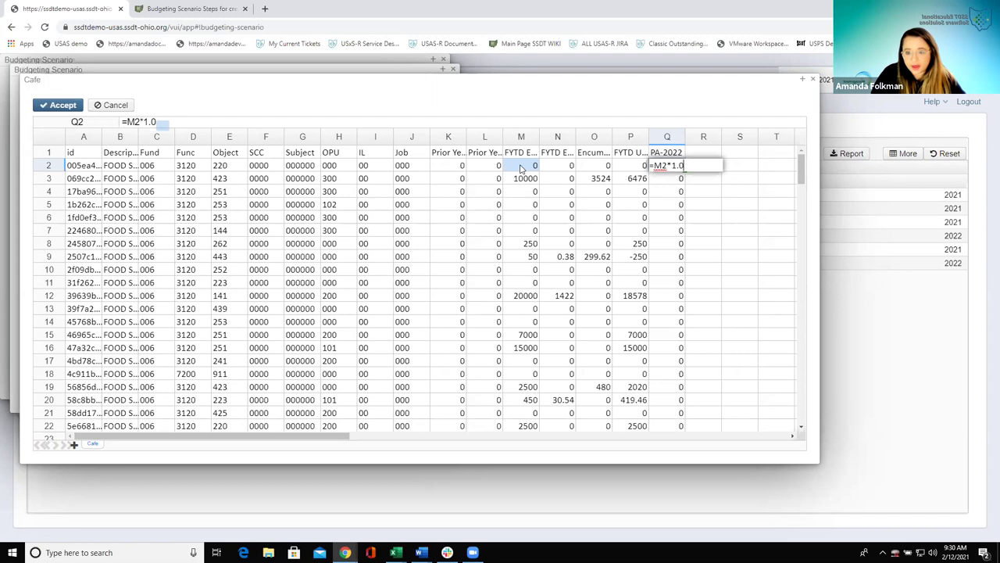
{"action": "type", "text": "5"}
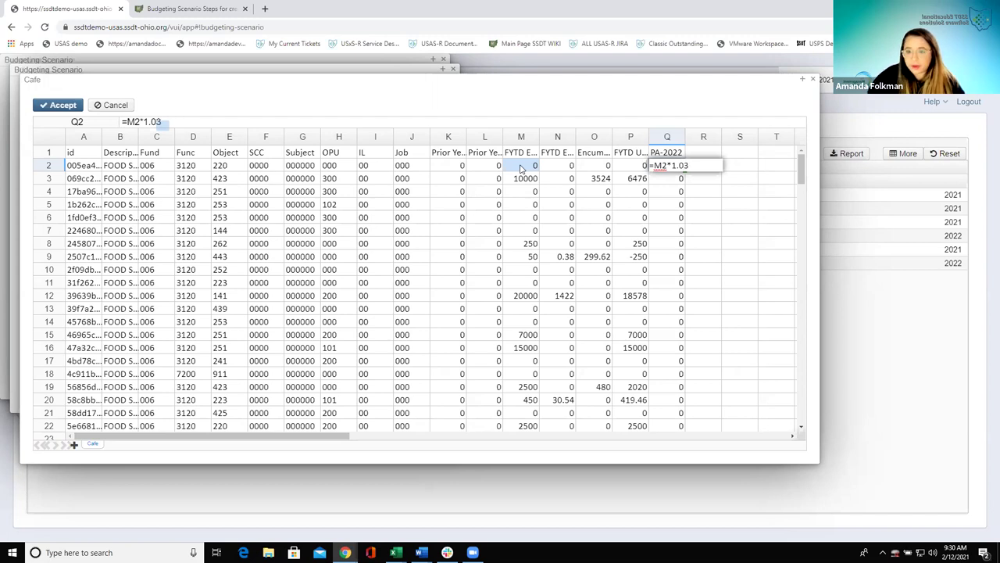
{"action": "key", "text": "Return"}
- Fill the Q2 formula down the PA-2022 column, check the row 3 amounts, and accept the Cafe sheet
{"action": "left_click", "coordinate": [677, 165]}
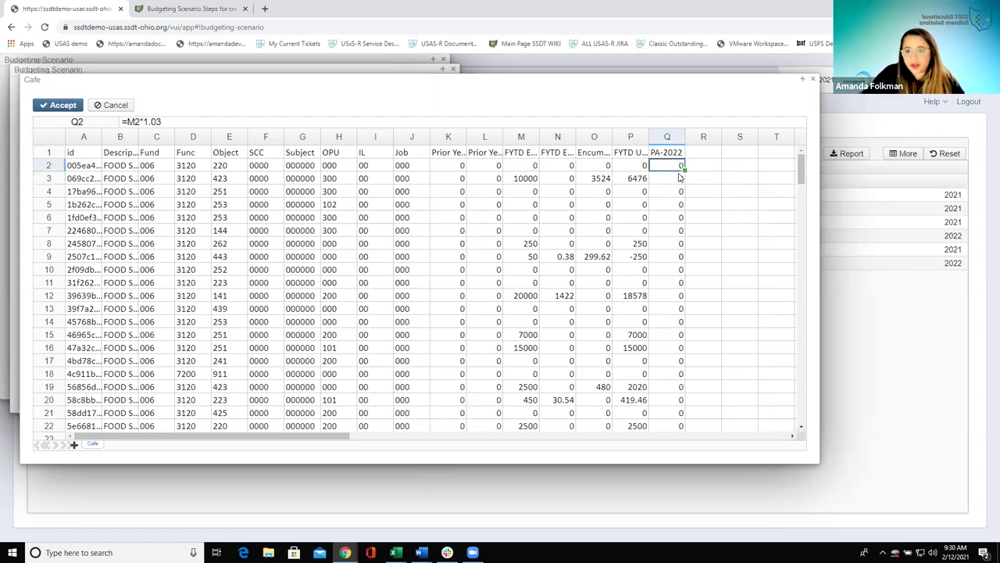
{"action": "left_click_drag", "start_coordinate": [684, 167], "coordinate": [686, 426]}
{"action": "scroll", "coordinate": [680, 354], "scroll_direction": "up", "scroll_amount": 1}
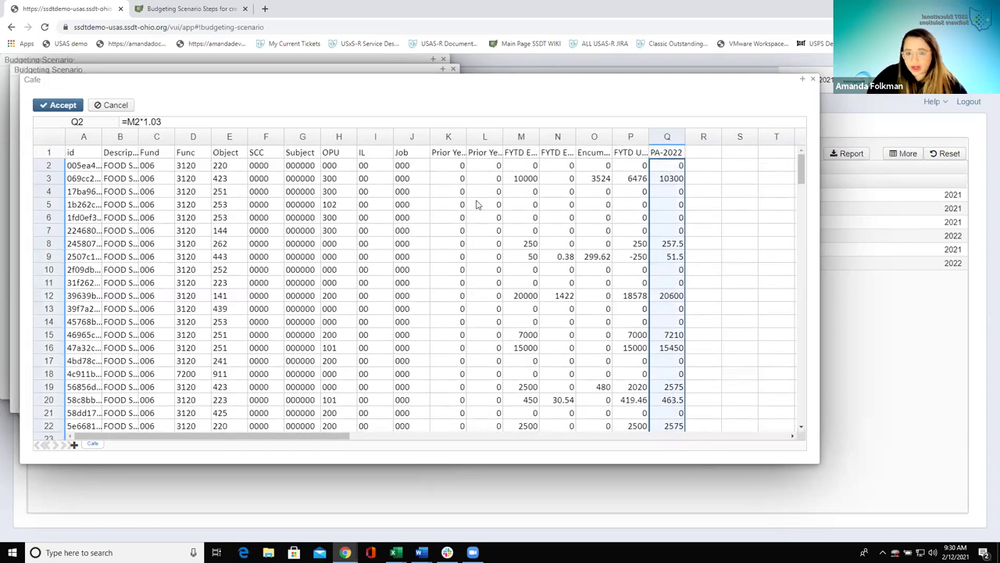
{"action": "left_click", "coordinate": [530, 181]}
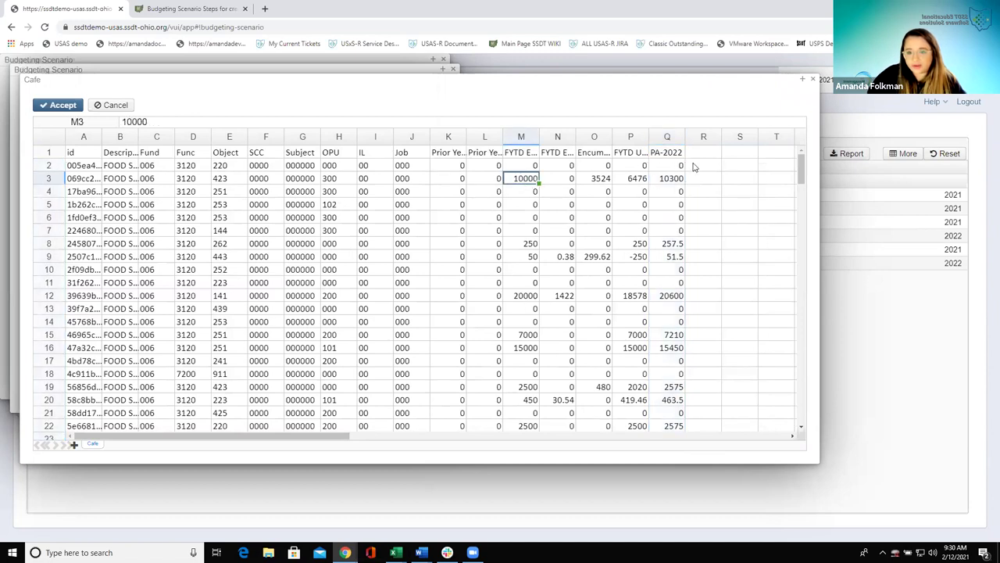
{"action": "left_click", "coordinate": [677, 181]}
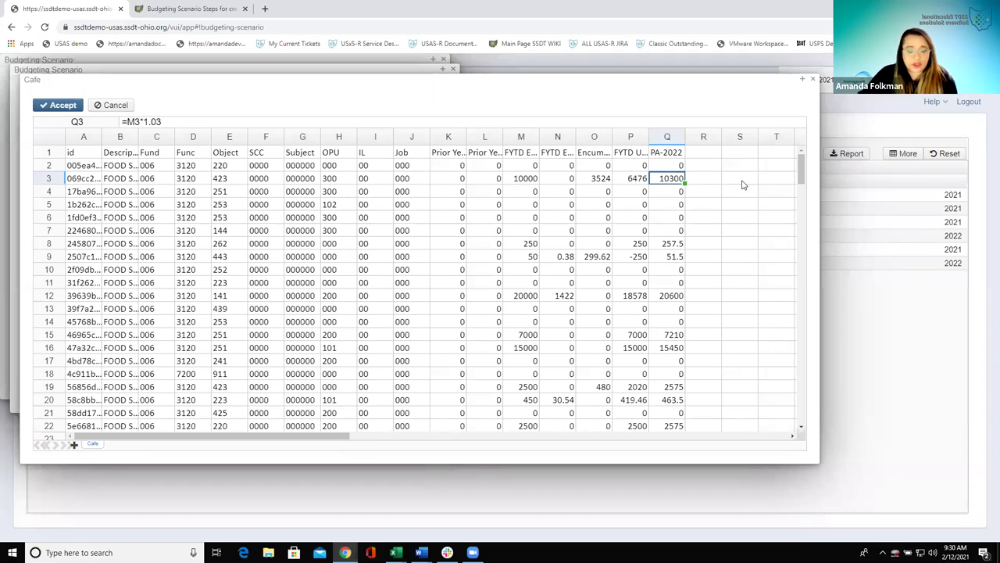
{"action": "left_click", "coordinate": [47, 109]}
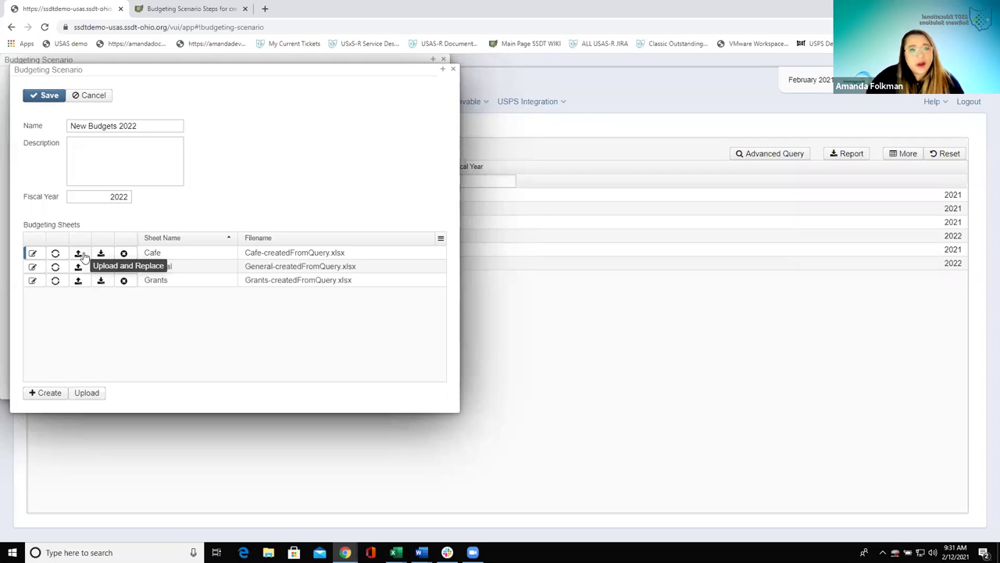
- Consult the wiki's instructions for uploading outside spreadsheets and the Budgets Spreadsheet report file it links, and return to the scenario
{"action": "left_click", "coordinate": [193, 9]}
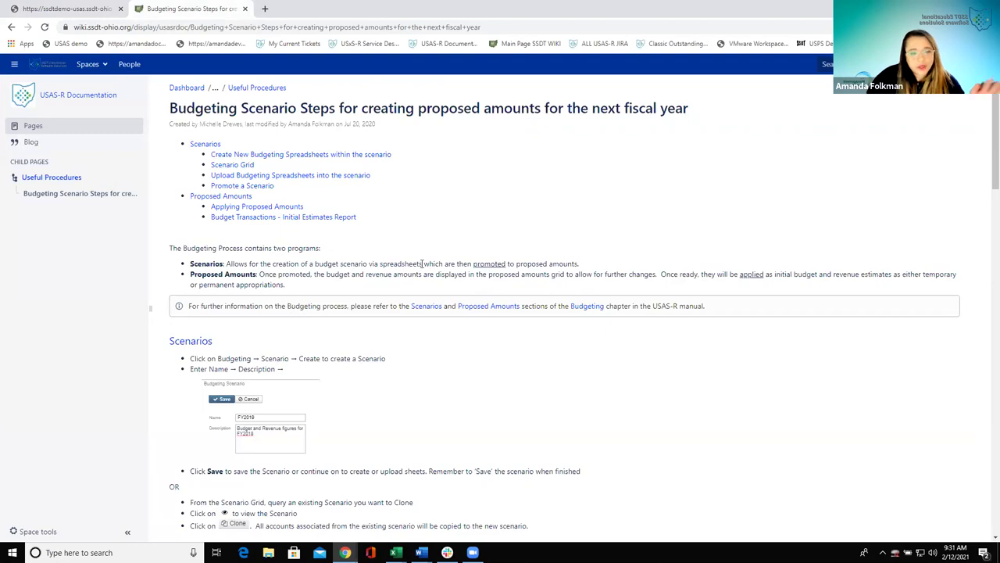
{"action": "scroll", "coordinate": [422, 264], "scroll_direction": "down", "scroll_amount": 3}
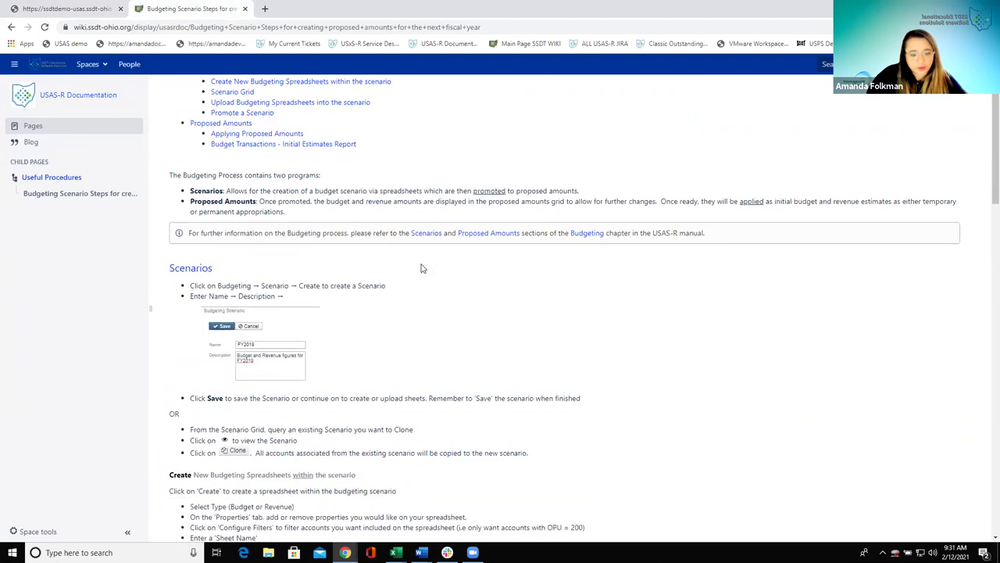
{"action": "scroll", "coordinate": [420, 268], "scroll_direction": "down", "scroll_amount": 5}
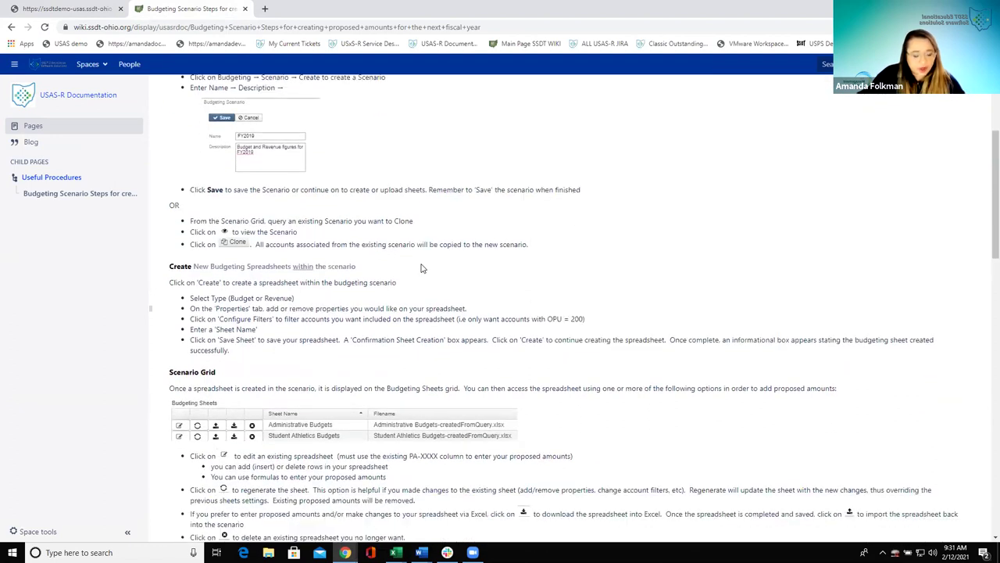
{"action": "scroll", "coordinate": [419, 262], "scroll_direction": "down", "scroll_amount": 2}
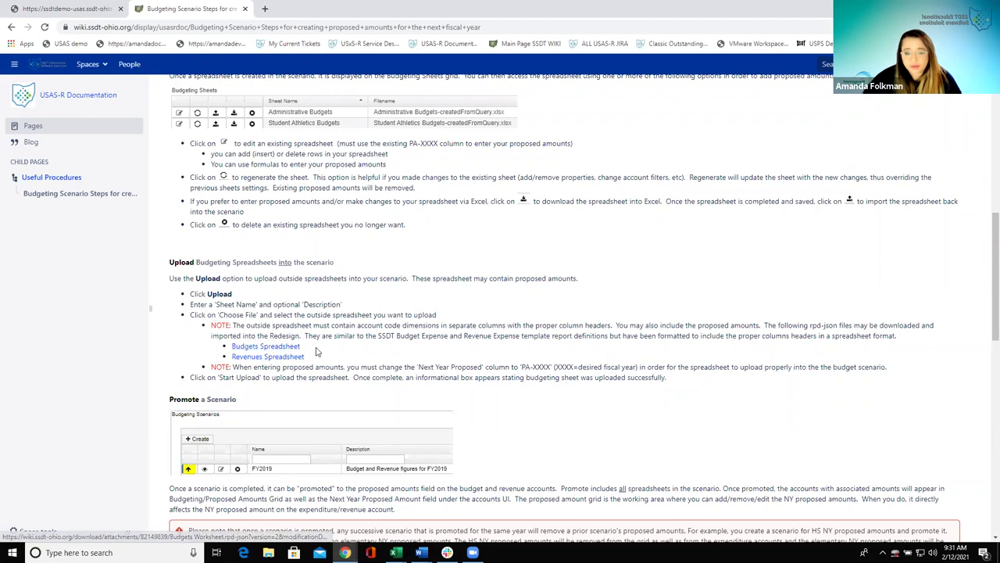
{"action": "left_click", "coordinate": [248, 349]}
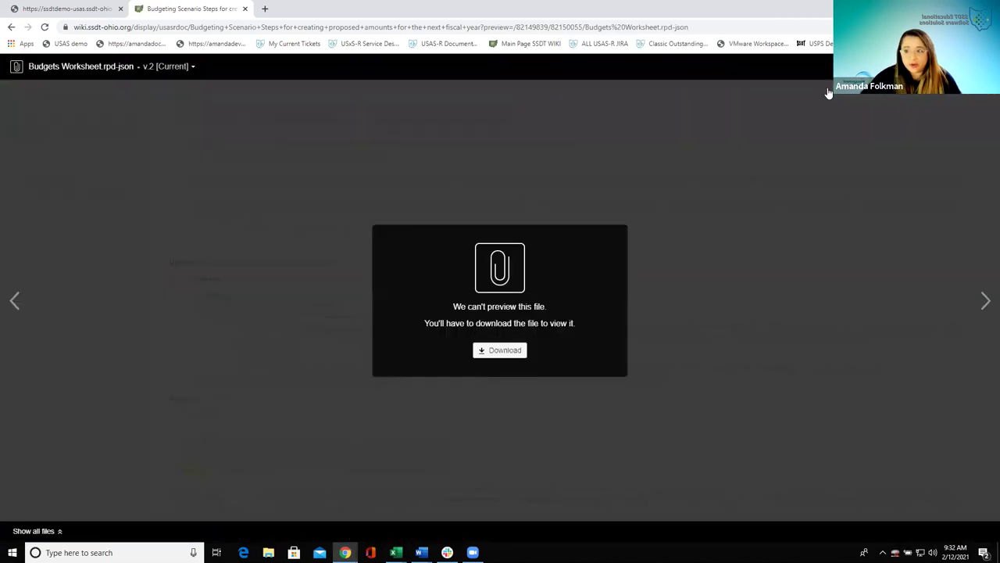
{"action": "key", "text": "Escape"}
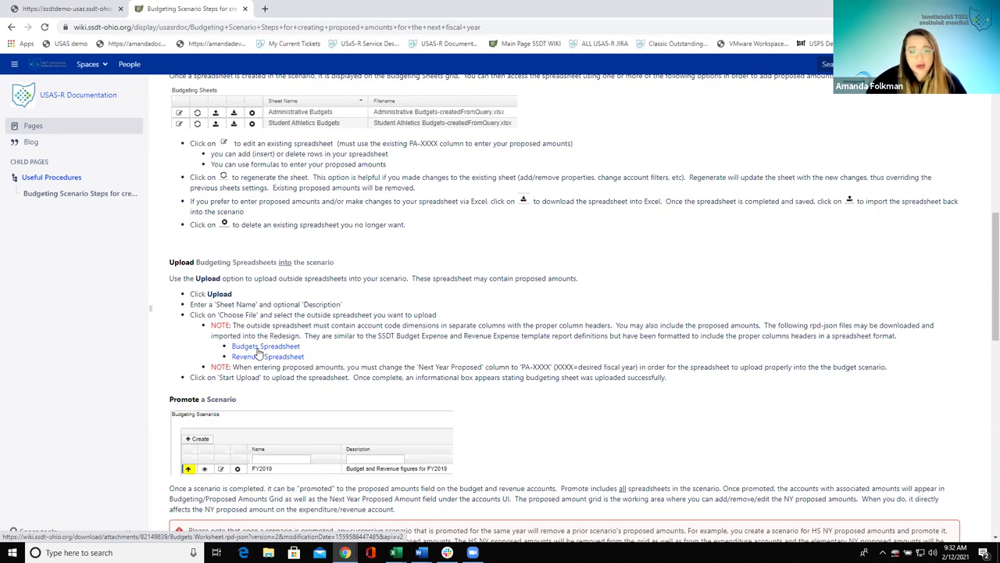
{"action": "left_click", "coordinate": [36, 9]}
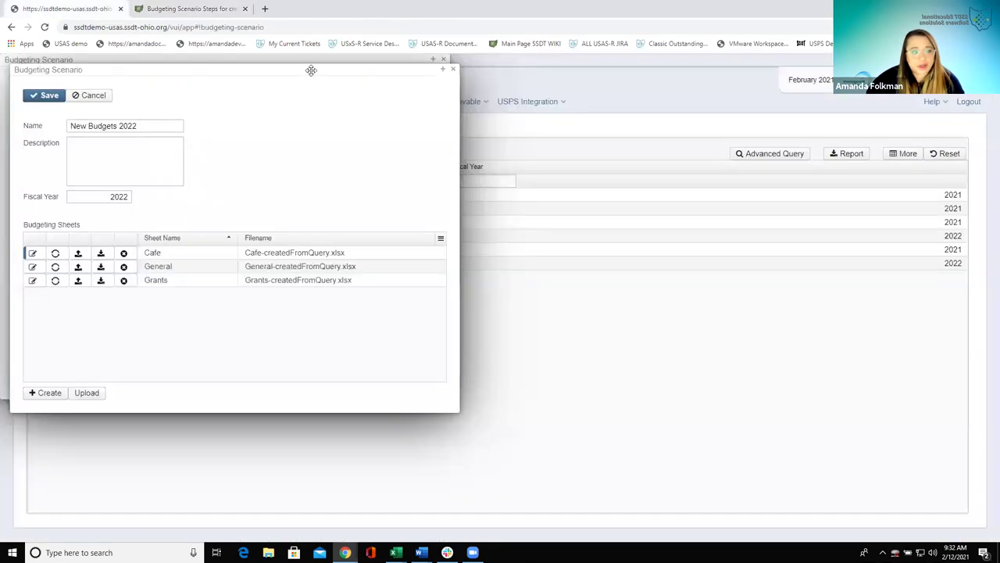
- Close both Budgeting Scenario windows and generate the Budgets Worksheet report from the Report Manager in Excel-Data format for fund 006
{"action": "left_click", "coordinate": [453, 70]}
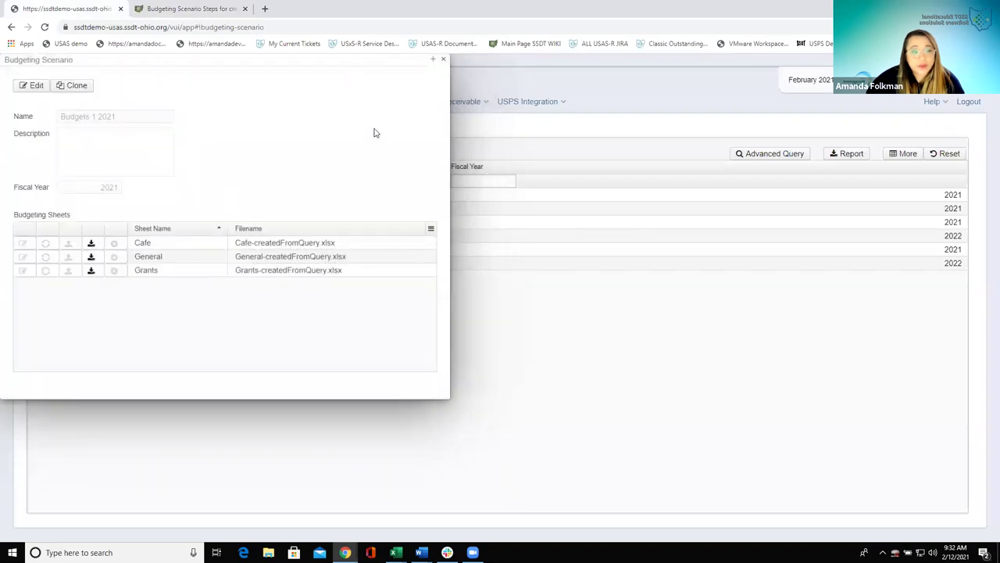
{"action": "left_click", "coordinate": [443, 60]}
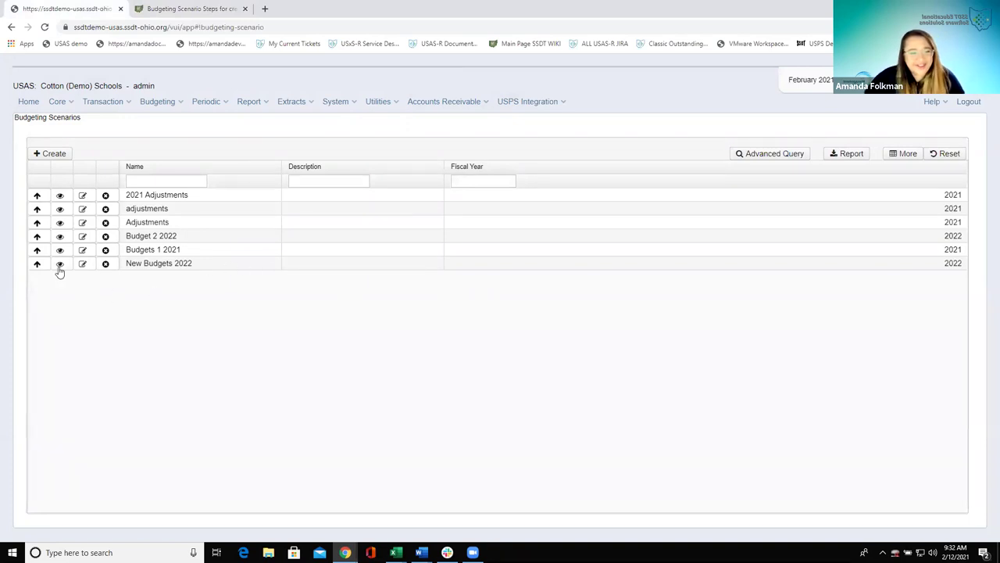
{"action": "left_click", "coordinate": [246, 102]}
{"action": "left_click", "coordinate": [254, 129]}
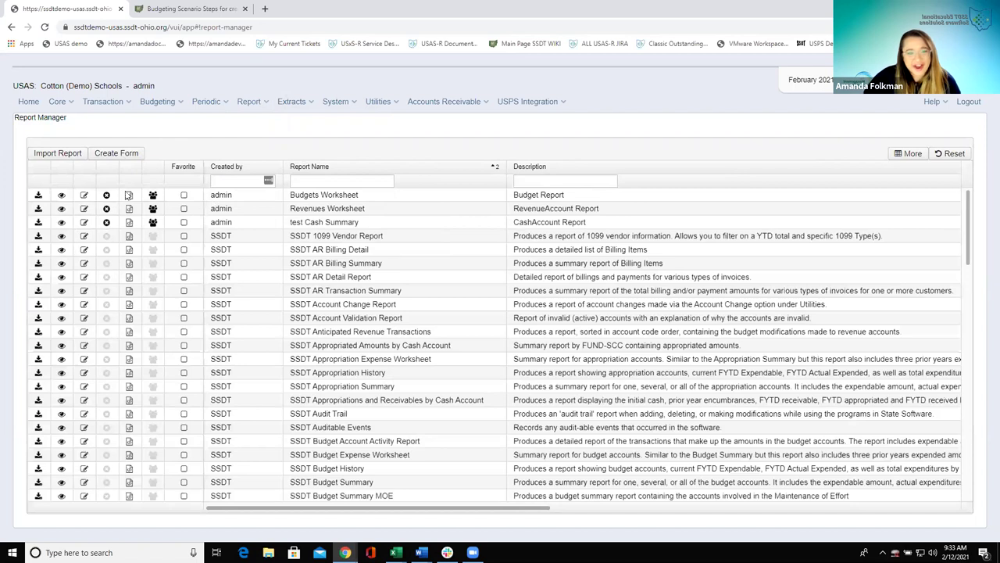
{"action": "left_click", "coordinate": [38, 195]}
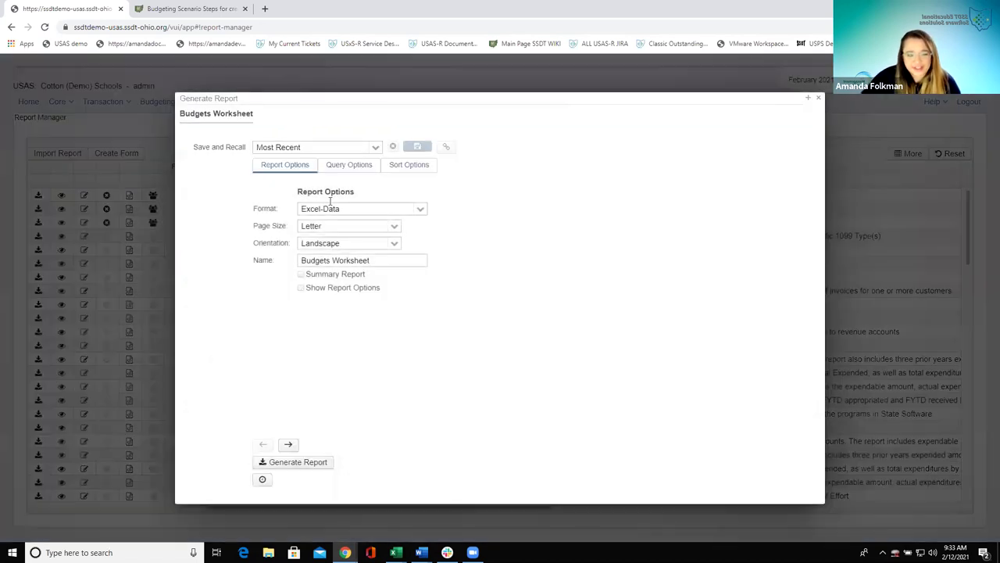
{"action": "left_click", "coordinate": [356, 166]}
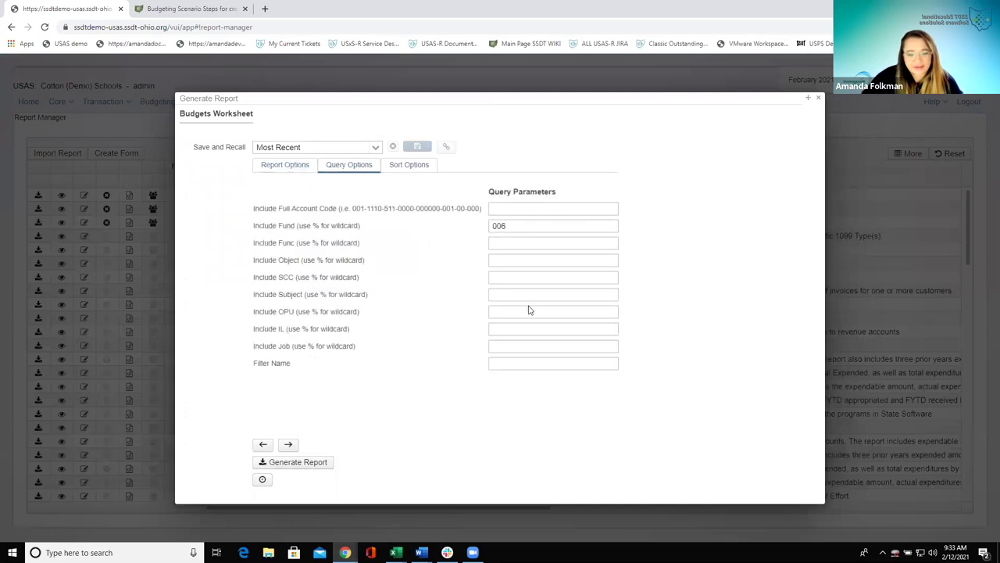
{"action": "left_click", "coordinate": [283, 464]}
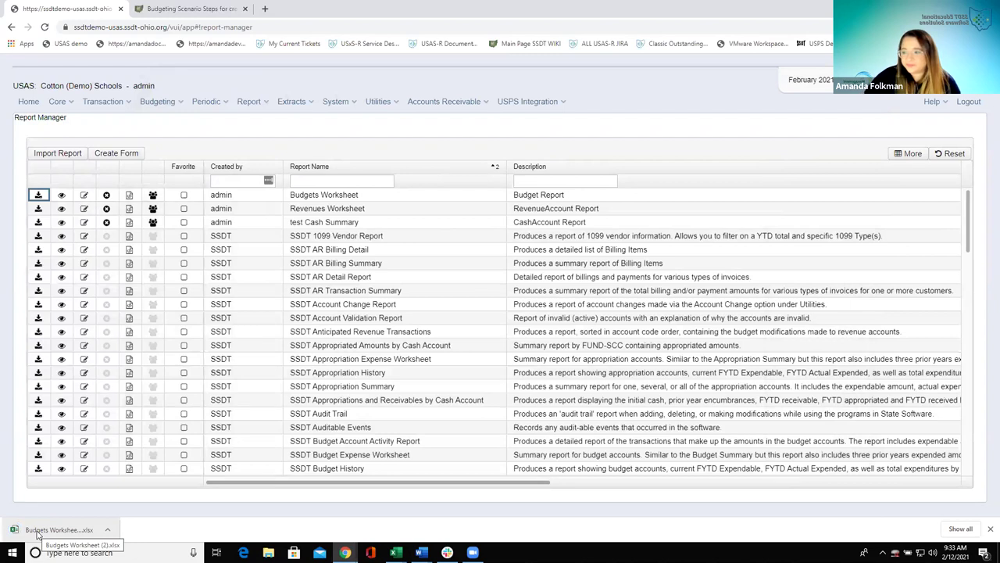
- Open the downloaded Budgets Worksheet in Excel, enable editing, enlarge it to 120%, and autofit all columns
{"action": "left_click", "coordinate": [46, 530]}
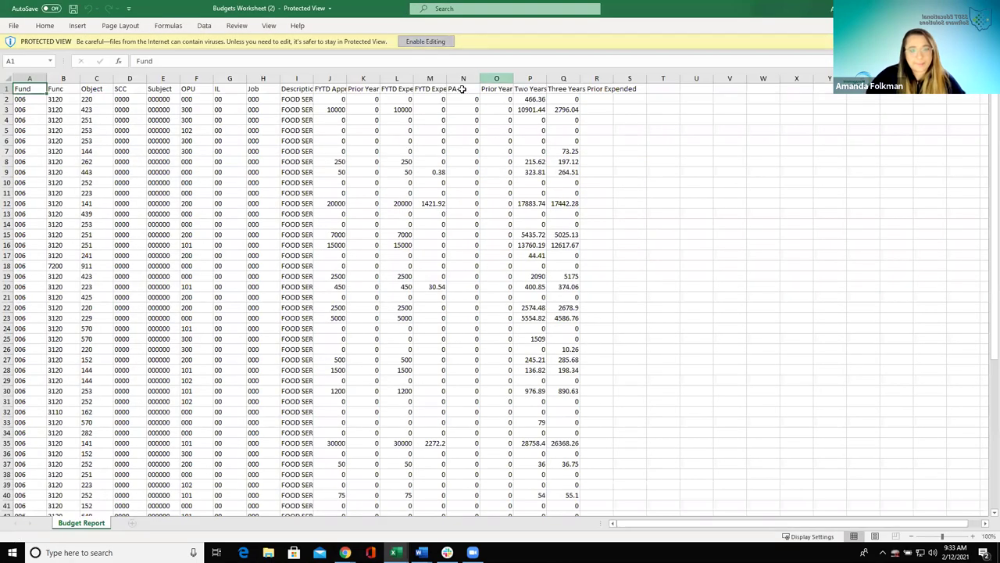
{"action": "left_click", "coordinate": [973, 536]}
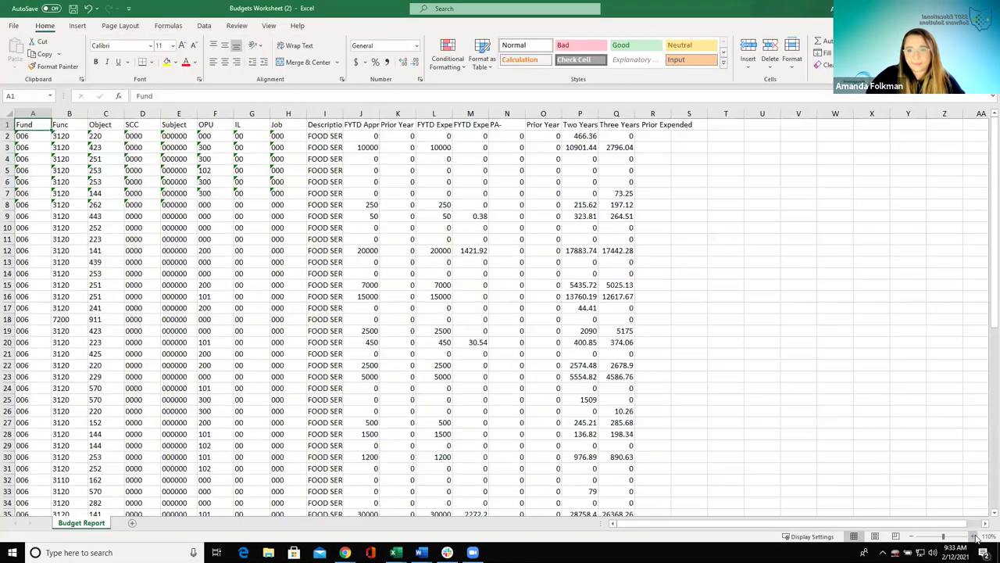
{"action": "left_click", "coordinate": [973, 536]}
{"action": "key", "text": "ctrl+a"}
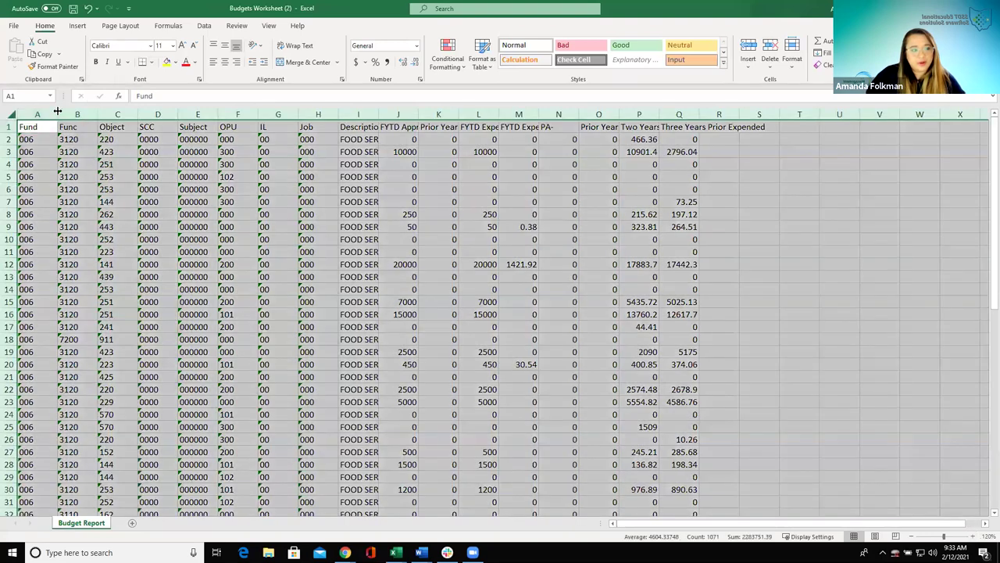
{"action": "double_click", "coordinate": [57, 115]}
{"action": "left_click", "coordinate": [508, 252]}
{"action": "left_click_drag", "start_coordinate": [629, 524], "coordinate": [826, 504]}
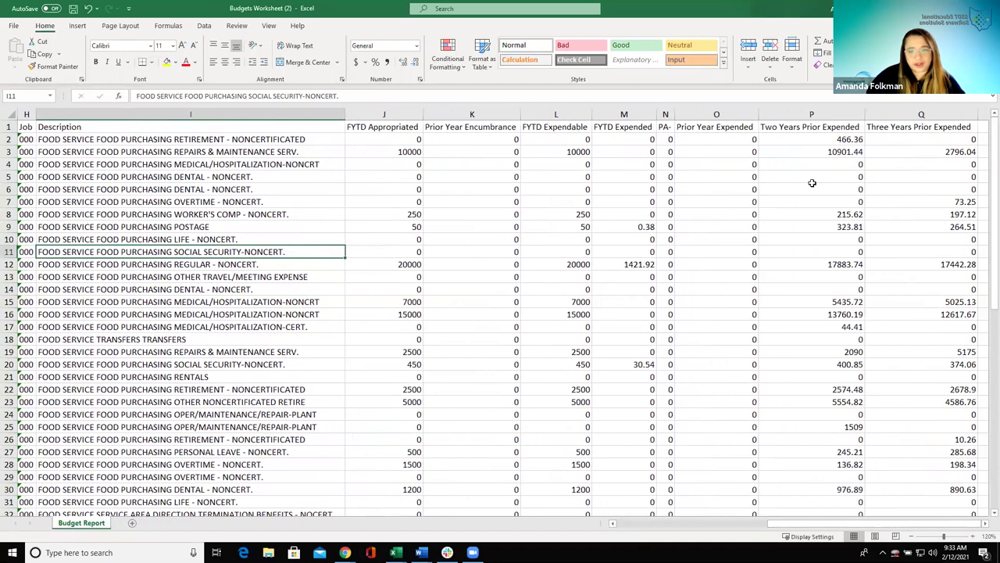
- Narrow the Description column, widen column N, and complete its header in N1 as PA-2022
{"action": "left_click_drag", "start_coordinate": [345, 115], "coordinate": [132, 116]}
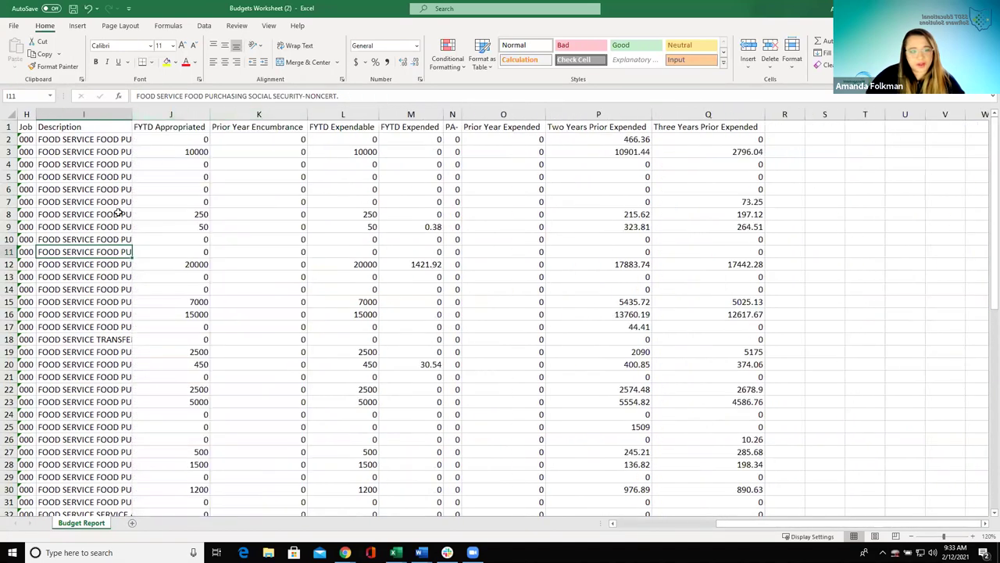
{"action": "left_click_drag", "start_coordinate": [462, 115], "coordinate": [514, 115]}
{"action": "double_click", "coordinate": [479, 127]}
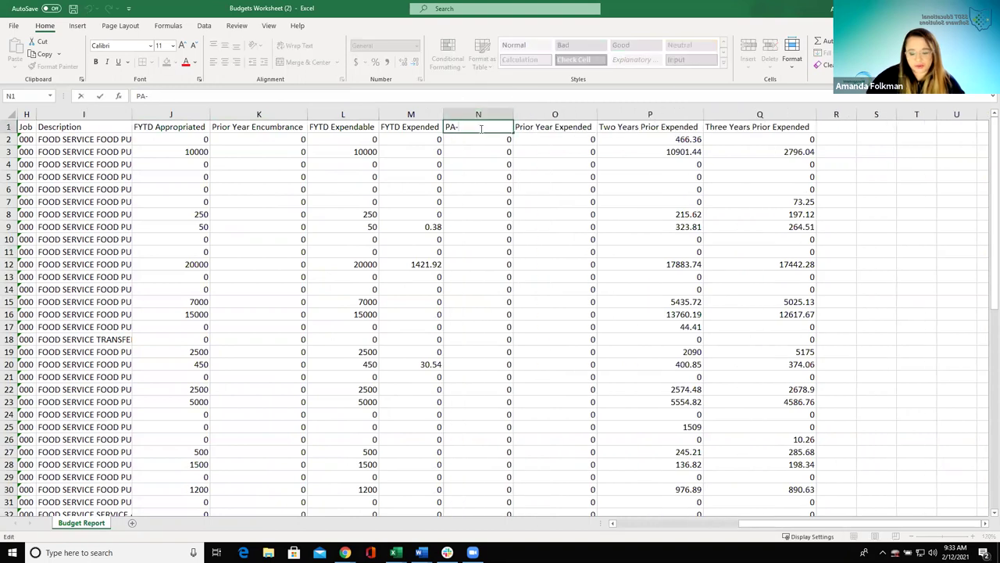
{"action": "type", "text": "20222"}
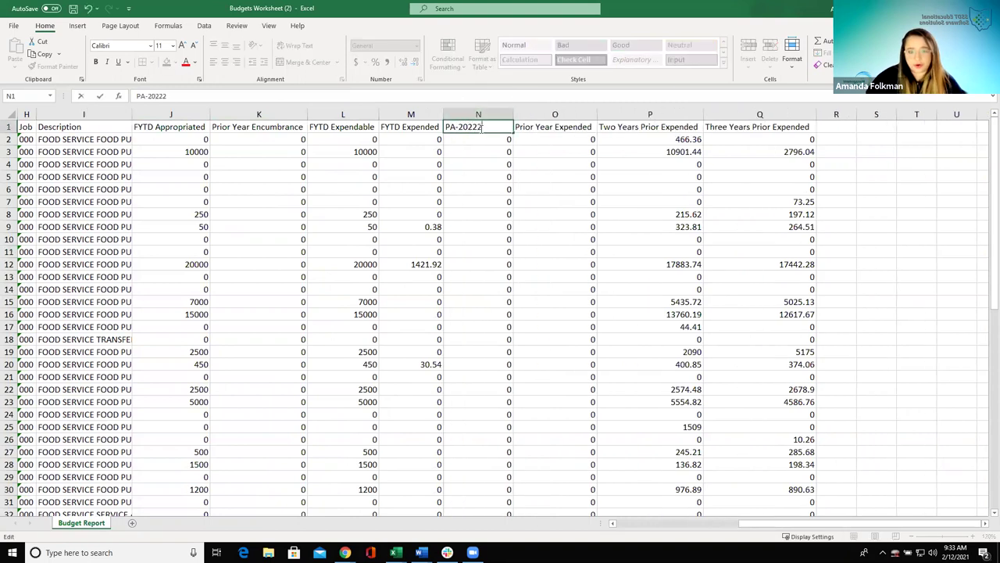
{"action": "left_click", "coordinate": [473, 200]}
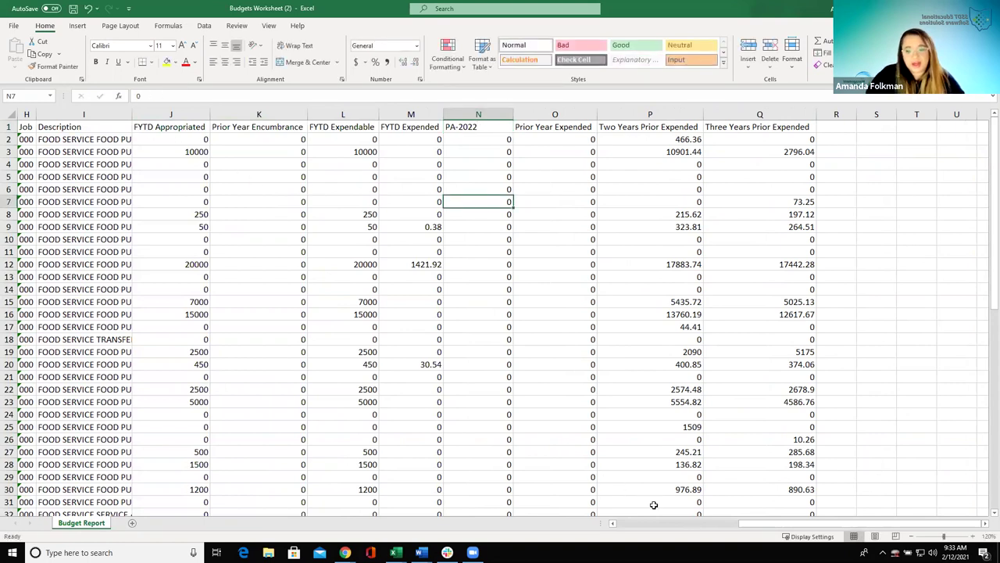
- Check the account dimension headers from Fund through Job and the PA-2022 header in row 1
{"action": "left_click_drag", "start_coordinate": [750, 525], "coordinate": [688, 526]}
{"action": "left_click_drag", "start_coordinate": [24, 126], "coordinate": [293, 127]}
{"action": "left_click", "coordinate": [660, 126]}
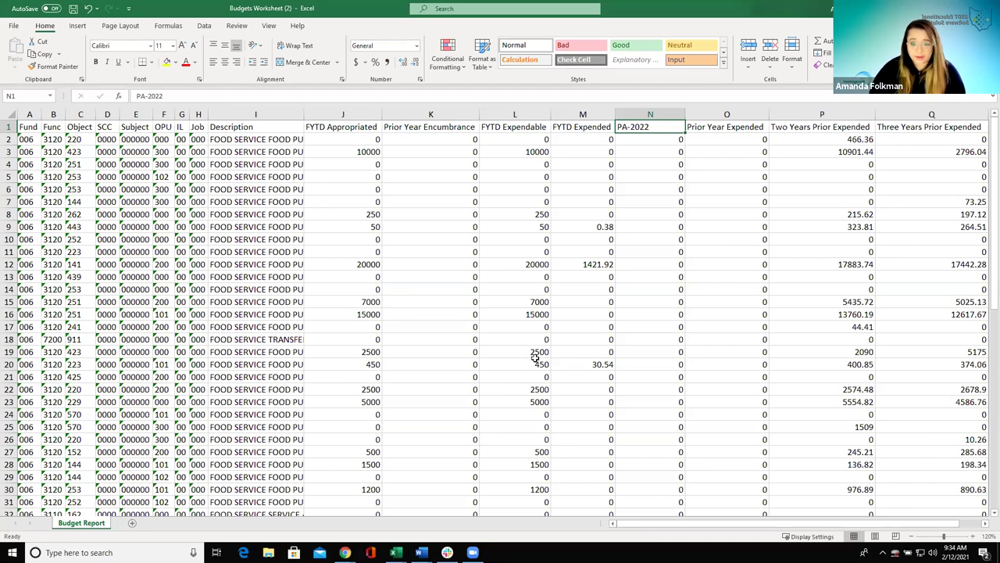
{"action": "left_click_drag", "start_coordinate": [25, 125], "coordinate": [198, 126]}
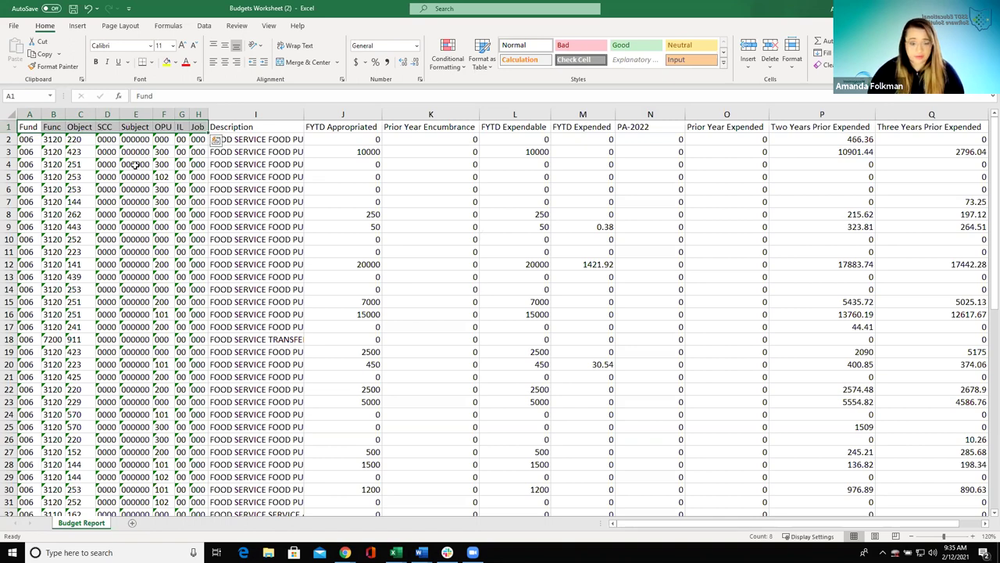
{"action": "left_click", "coordinate": [674, 129]}
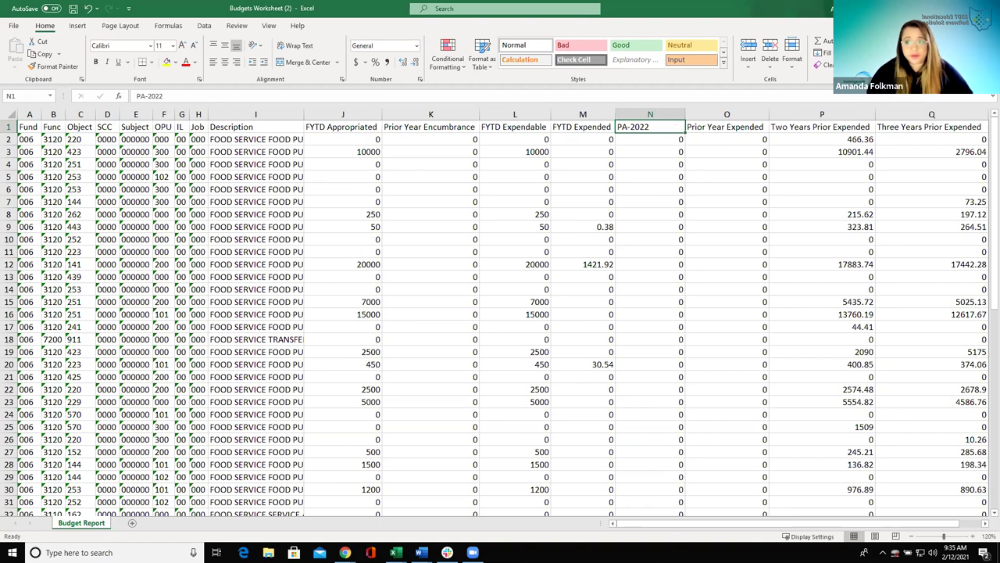
- Return to USAS-R in the browser and open the General sheet of the New Budgets 2022 scenario for editing
{"action": "key", "text": "alt+Tab"}
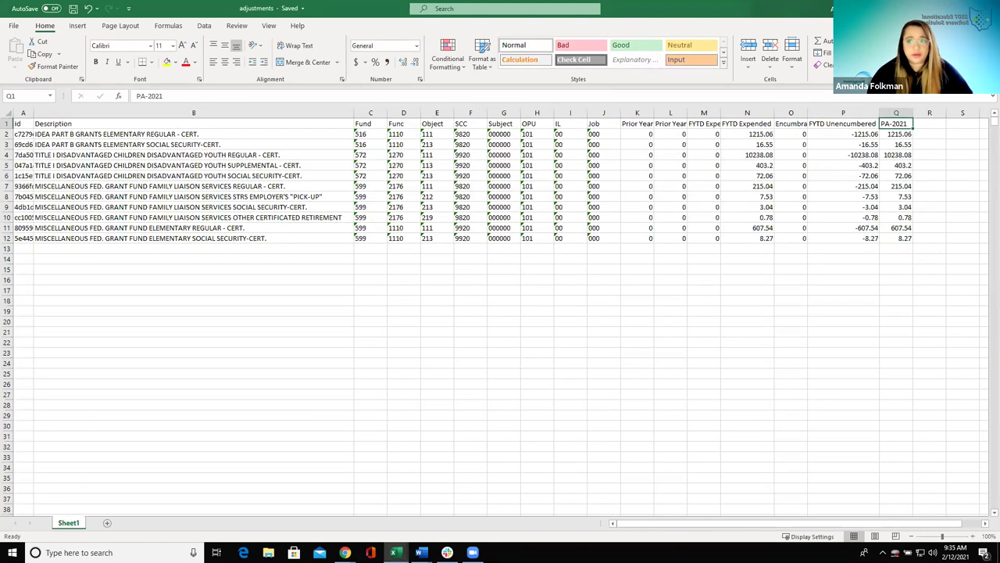
{"action": "key", "text": "alt+Tab"}
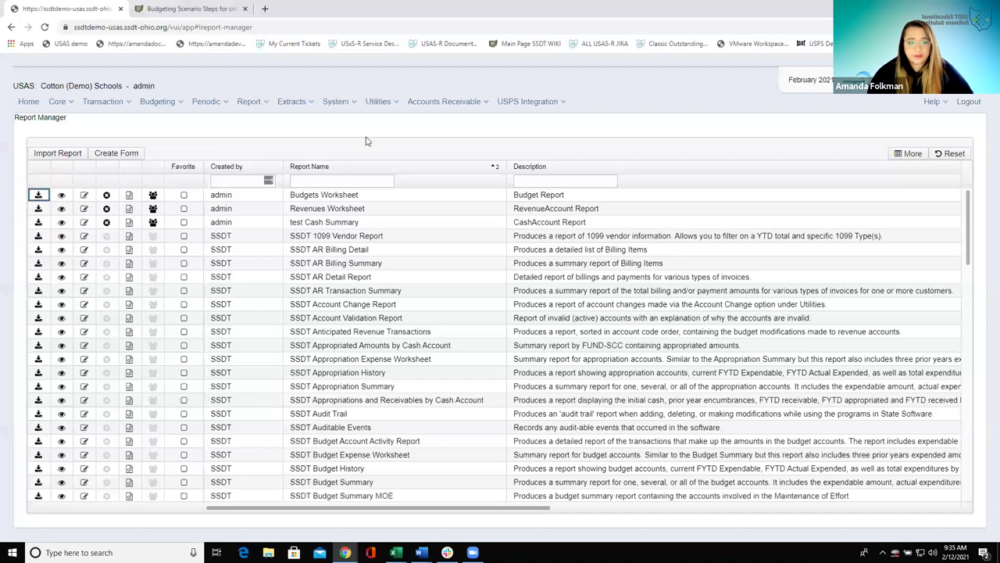
{"action": "left_click", "coordinate": [147, 100]}
{"action": "left_click", "coordinate": [148, 128]}
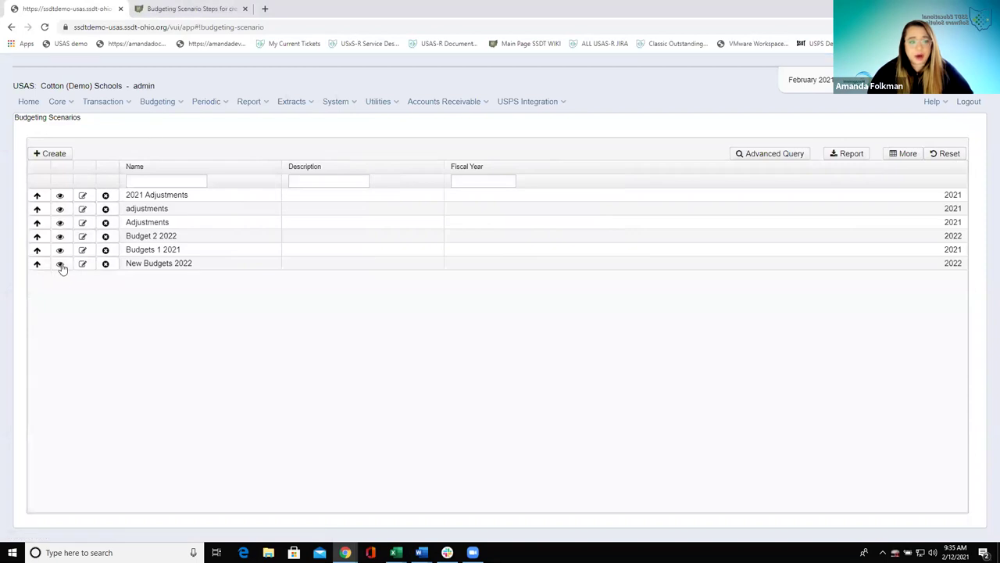
{"action": "left_click", "coordinate": [60, 265]}
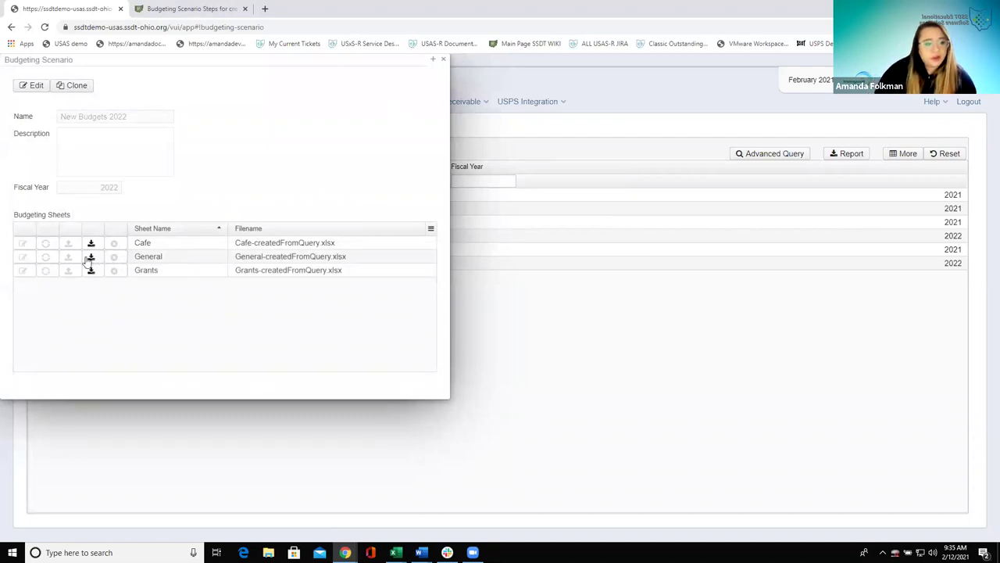
{"action": "left_click", "coordinate": [35, 85]}
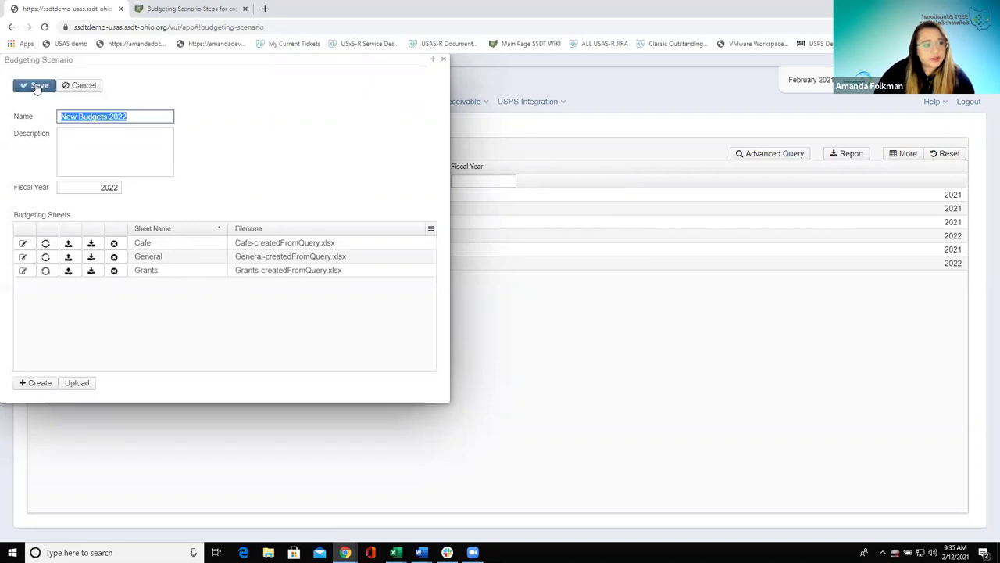
{"action": "left_click", "coordinate": [22, 257]}
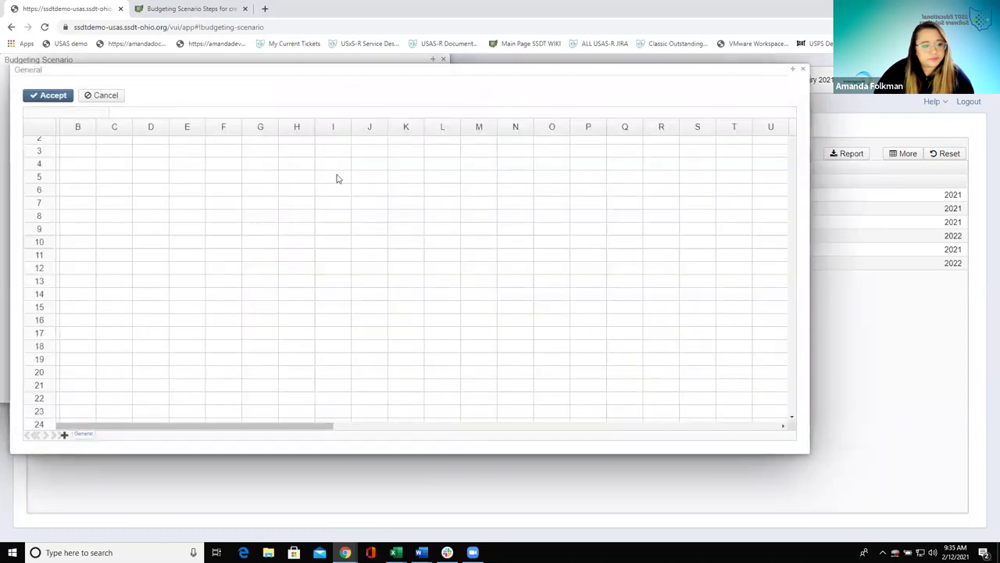
- Enter the formula =M2 in cell Q2 of the General sheet's PA-2022 column
{"action": "left_click", "coordinate": [660, 156]}
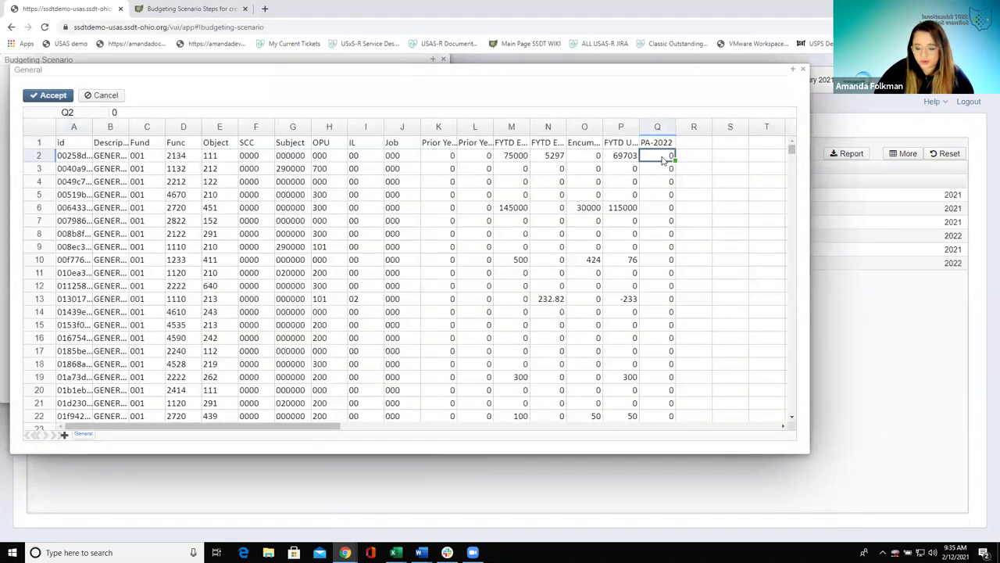
{"action": "type", "text": "="}
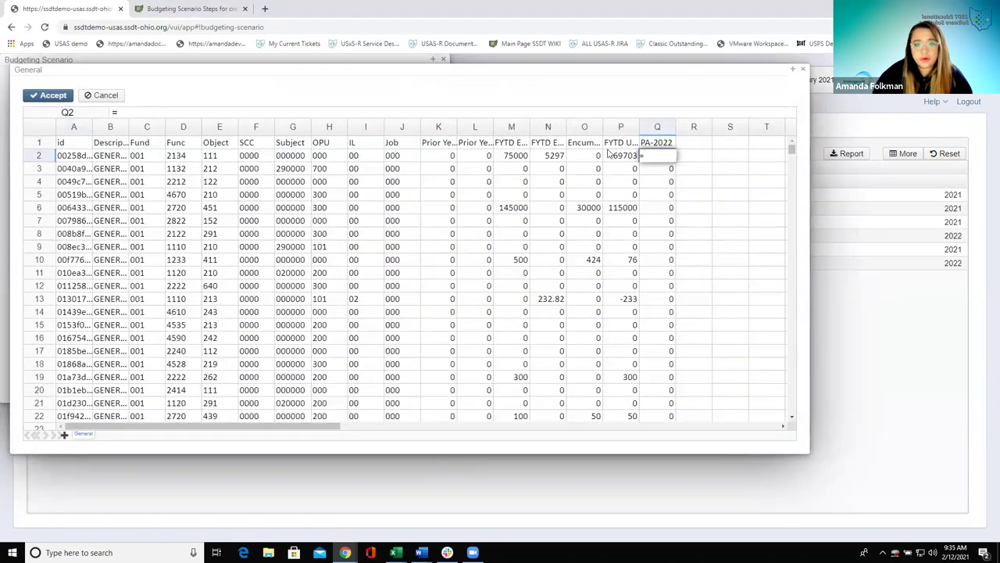
{"action": "left_click", "coordinate": [510, 157]}
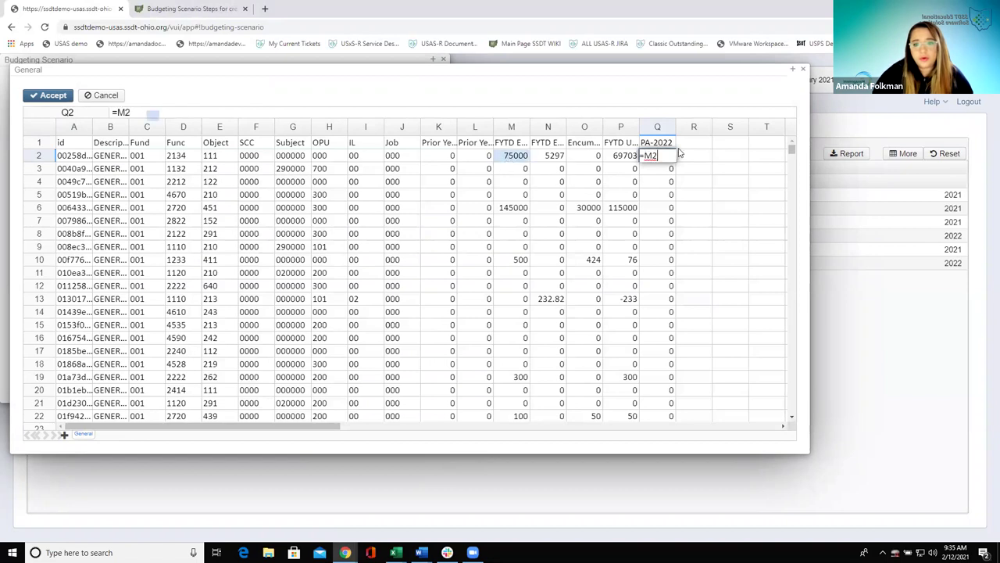
{"action": "key", "text": "Return"}
- Fill the Q2 formula down the PA-2022 column through row 19 and check the filled amounts
{"action": "left_click", "coordinate": [664, 158]}
{"action": "left_click_drag", "start_coordinate": [676, 160], "coordinate": [711, 527]}
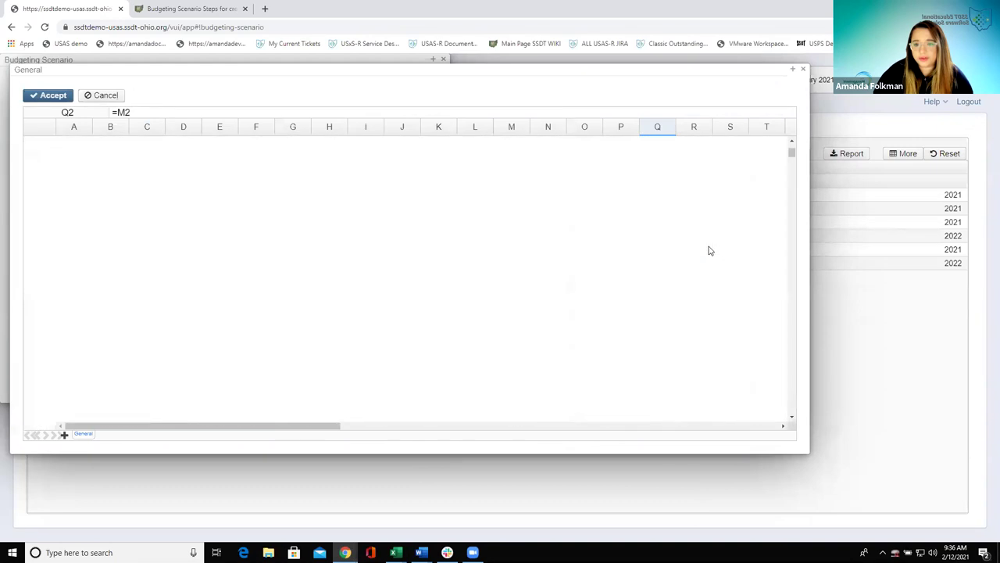
{"action": "left_click_drag", "start_coordinate": [676, 161], "coordinate": [690, 380]}
{"action": "scroll", "coordinate": [692, 344], "scroll_direction": "down", "scroll_amount": 4}
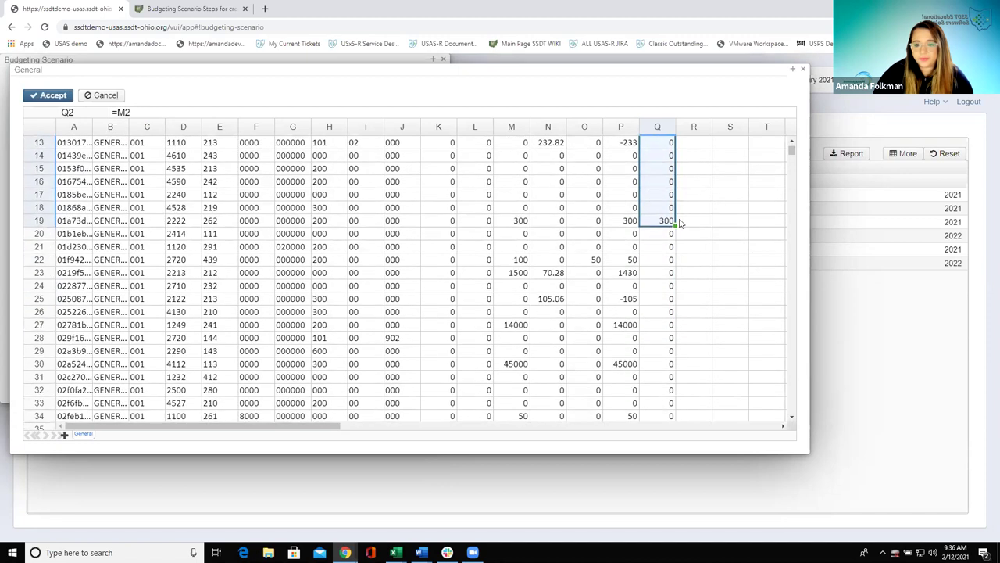
{"action": "left_click_drag", "start_coordinate": [675, 226], "coordinate": [664, 368]}
{"action": "scroll", "coordinate": [677, 191], "scroll_direction": "up", "scroll_amount": 15}
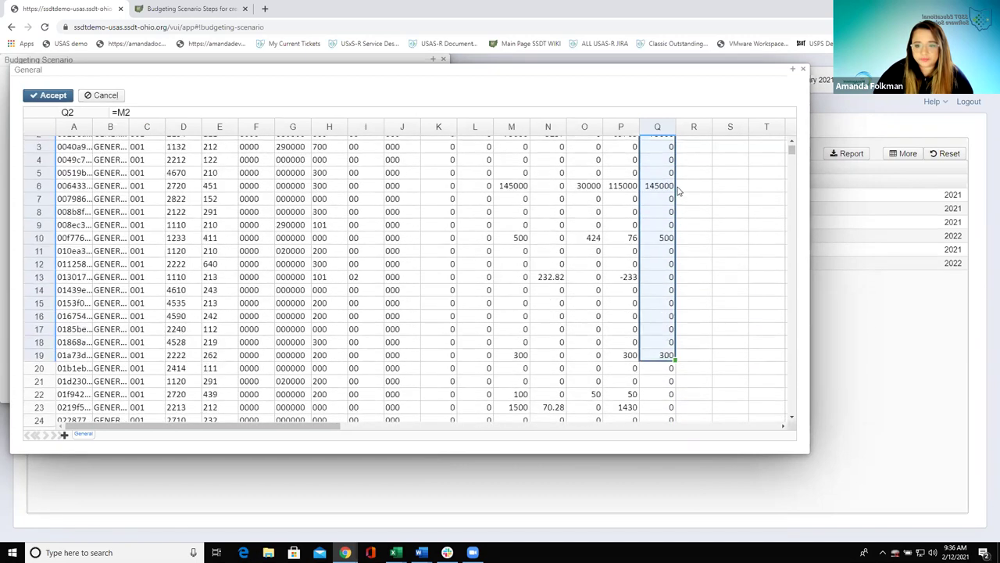
{"action": "scroll", "coordinate": [677, 190], "scroll_direction": "up", "scroll_amount": 2}
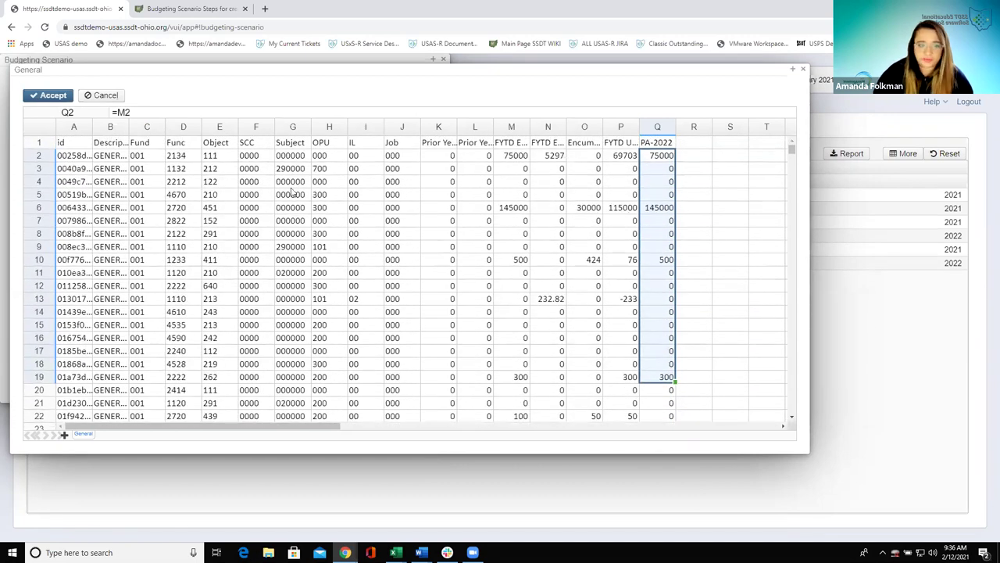
{"action": "left_click", "coordinate": [292, 206]}
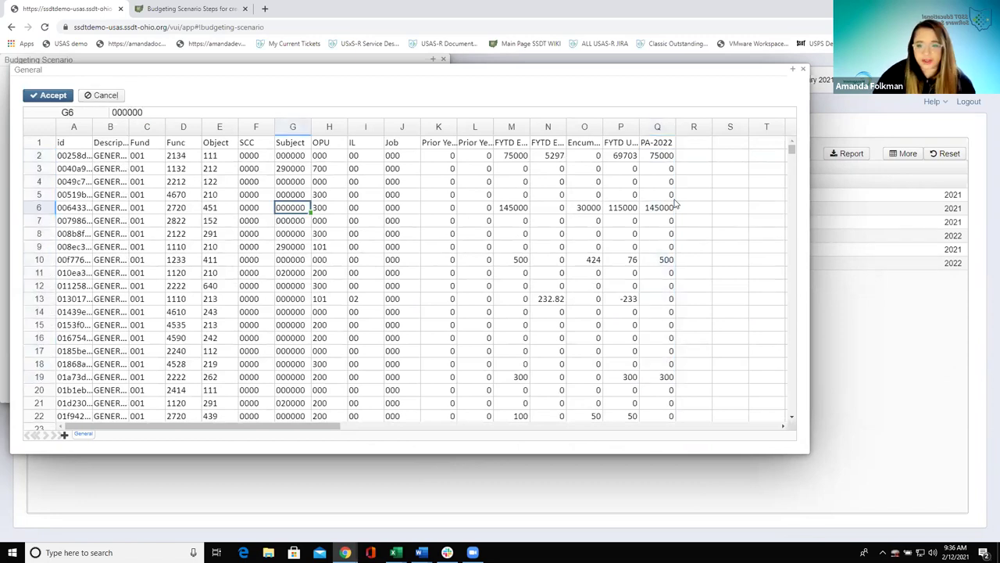
- Accept the General sheet, save the New Budgets 2022 scenario, and close its window
{"action": "left_click", "coordinate": [51, 100]}
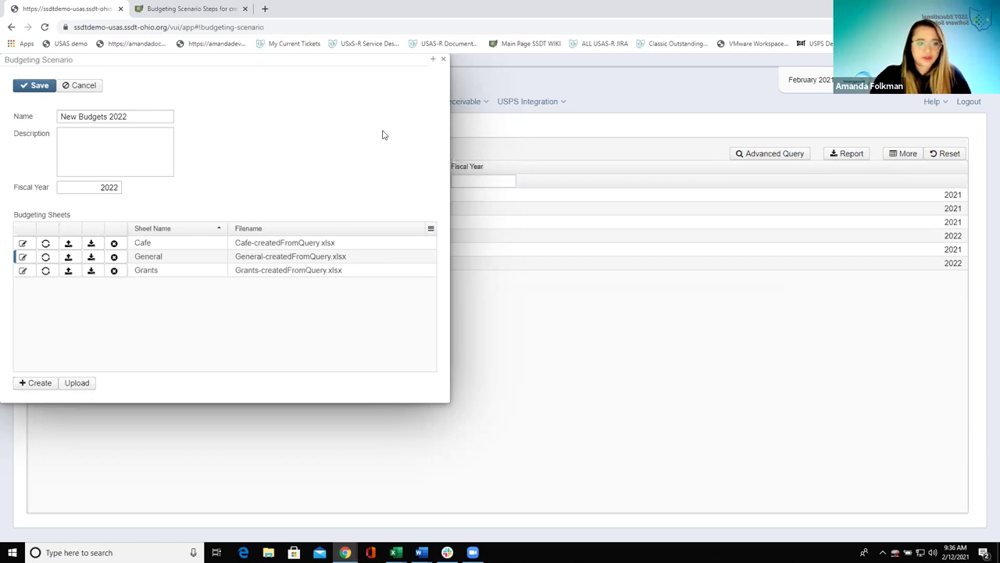
{"action": "left_click_drag", "start_coordinate": [351, 58], "coordinate": [556, 87]}
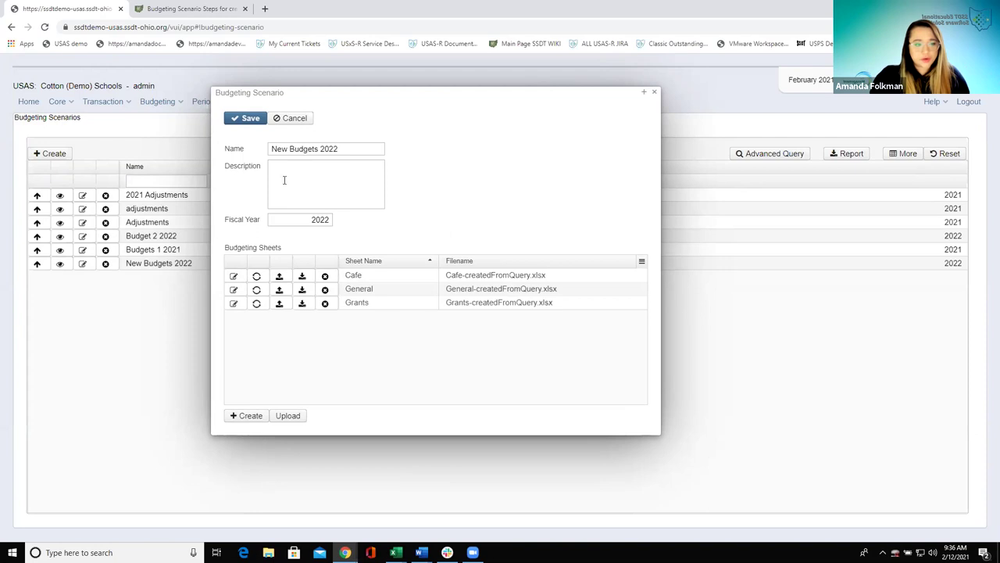
{"action": "left_click", "coordinate": [236, 123]}
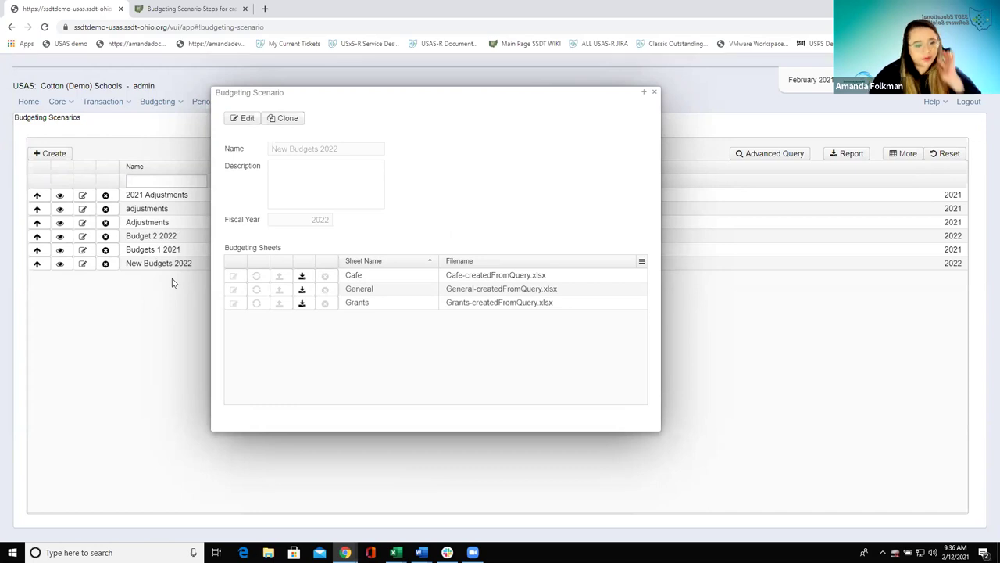
{"action": "left_click", "coordinate": [654, 92]}
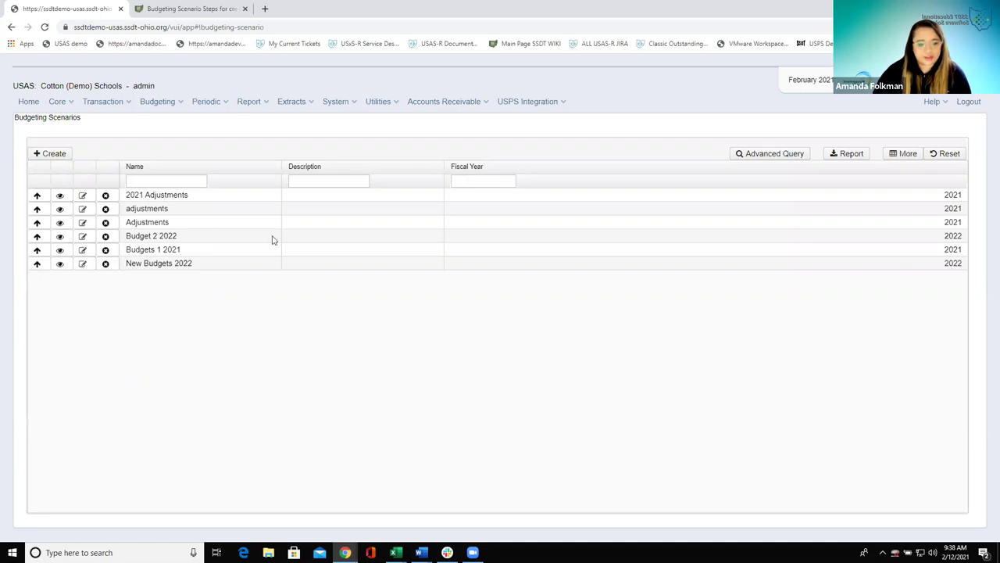
- Look over the Budgets Worksheet in Excel again and return to the Budgeting Scenarios grid in the browser
{"action": "mouse_move", "coordinate": [396, 552]}
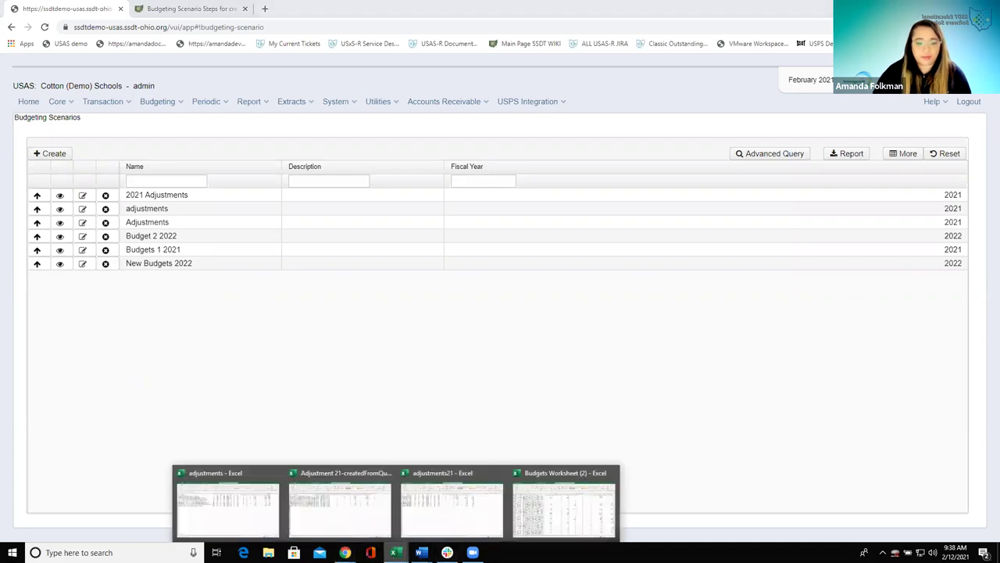
{"action": "left_click", "coordinate": [548, 518]}
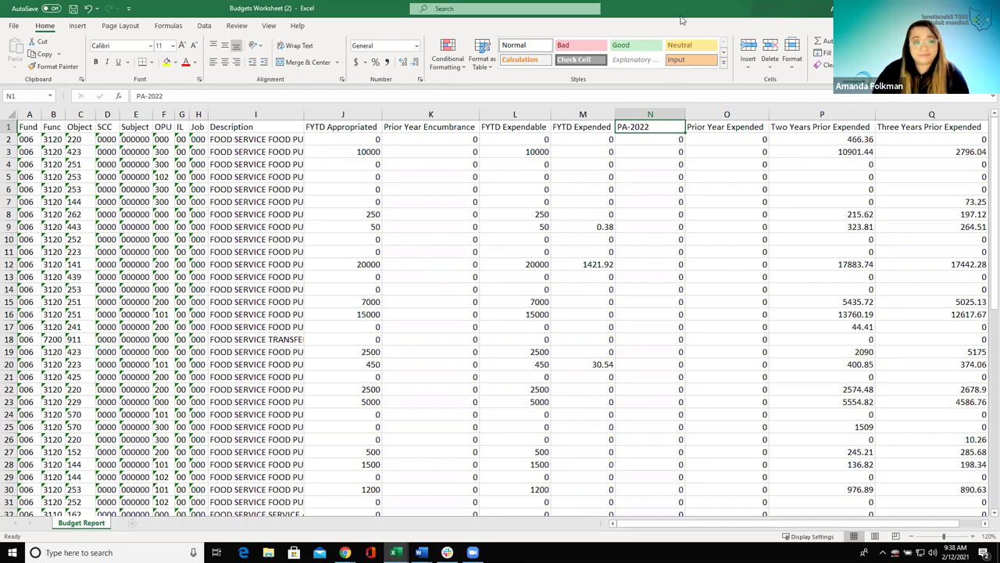
{"action": "key", "text": "alt+Tab"}
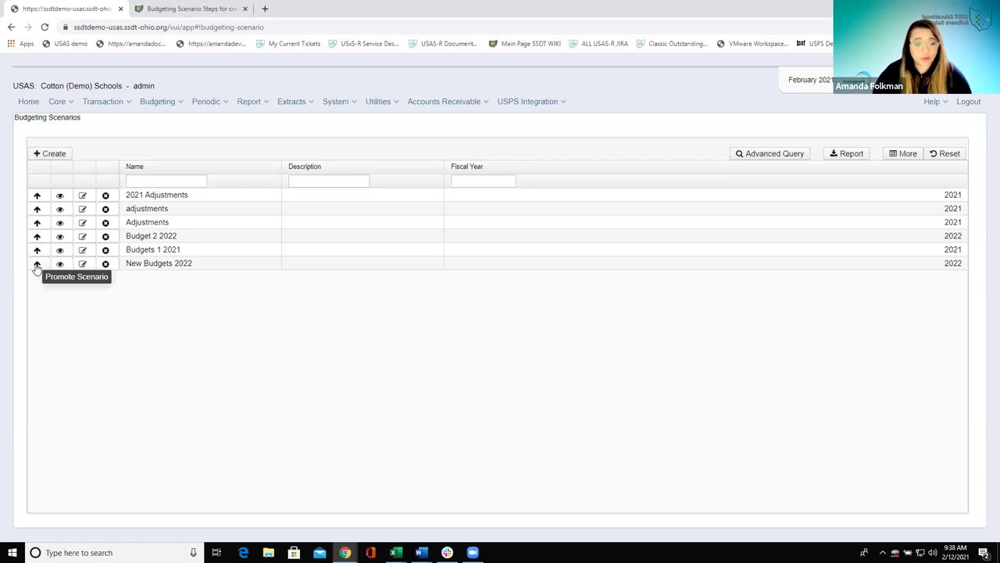
- Consult the wiki's Promote a Scenario instructions and its note about promoting successive scenarios for the same year
{"action": "left_click", "coordinate": [188, 9]}
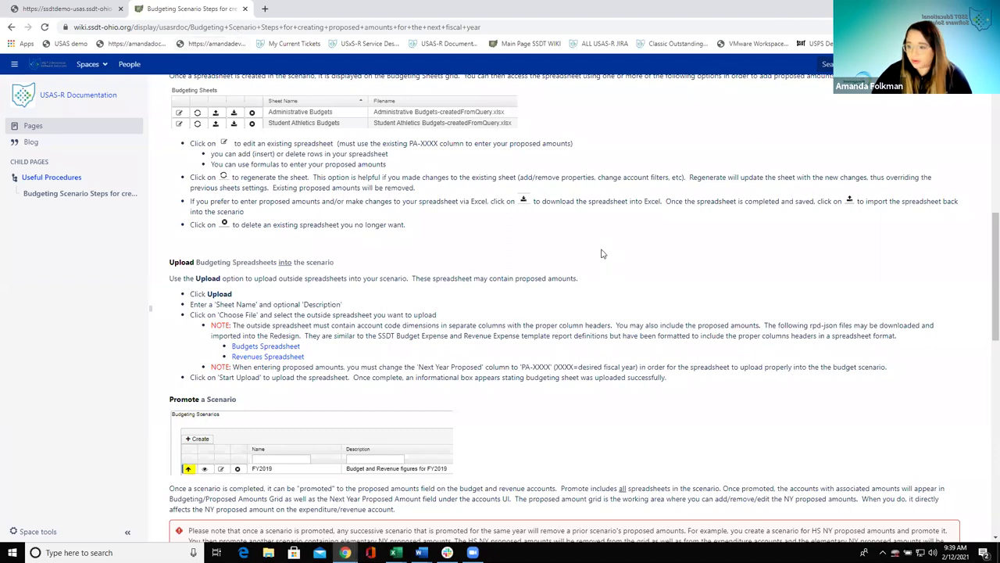
{"action": "scroll", "coordinate": [603, 253], "scroll_direction": "down", "scroll_amount": 1}
{"action": "scroll", "coordinate": [602, 254], "scroll_direction": "down", "scroll_amount": 3}
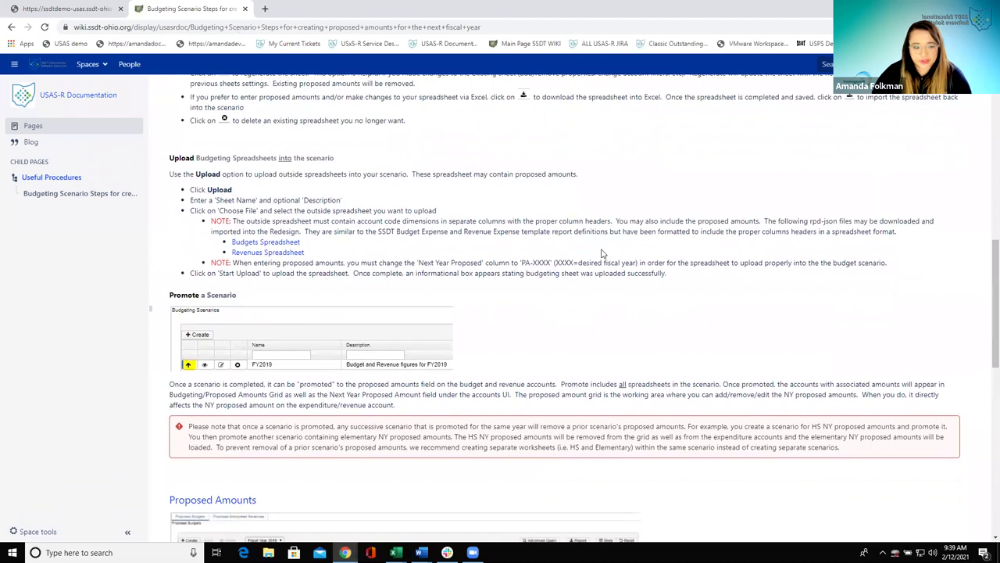
{"action": "scroll", "coordinate": [561, 251], "scroll_direction": "down", "scroll_amount": 1}
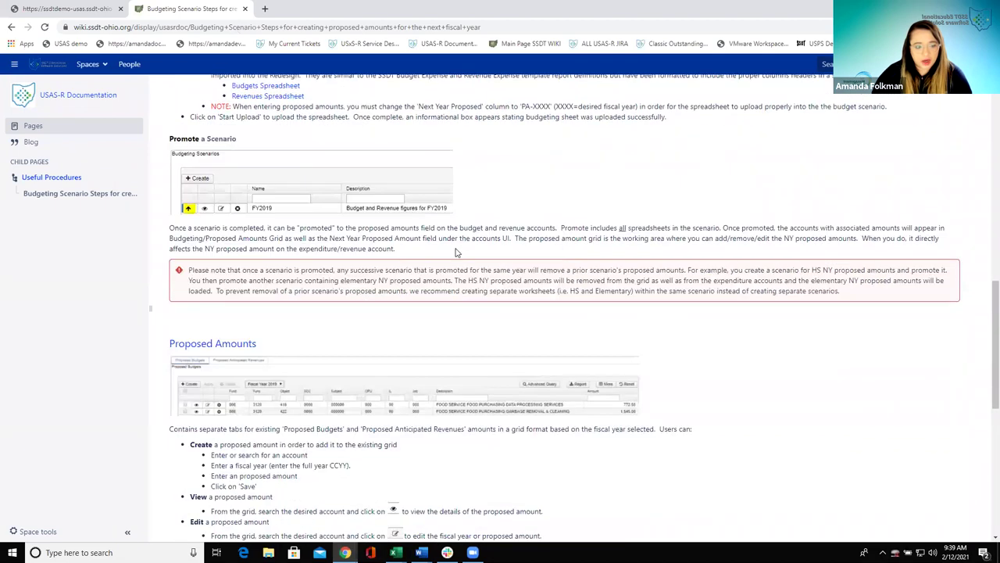
- Return to the Budgeting Scenarios grid and promote the New Budgets 2022 scenario to proposed amounts, closing the resulting message
{"action": "scroll", "coordinate": [454, 252], "scroll_direction": "up", "scroll_amount": 1}
{"action": "left_click", "coordinate": [65, 14]}
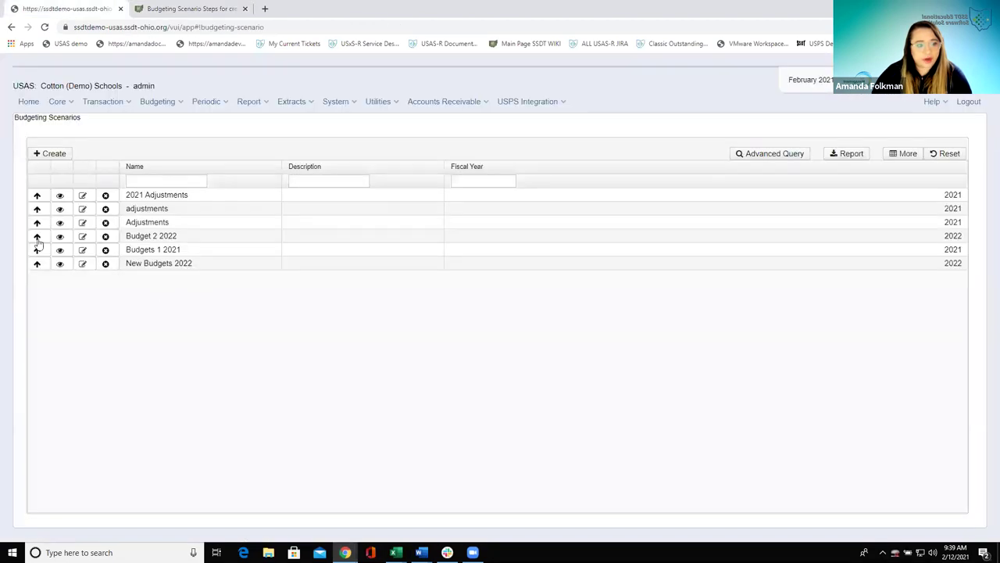
{"action": "left_click", "coordinate": [37, 263]}
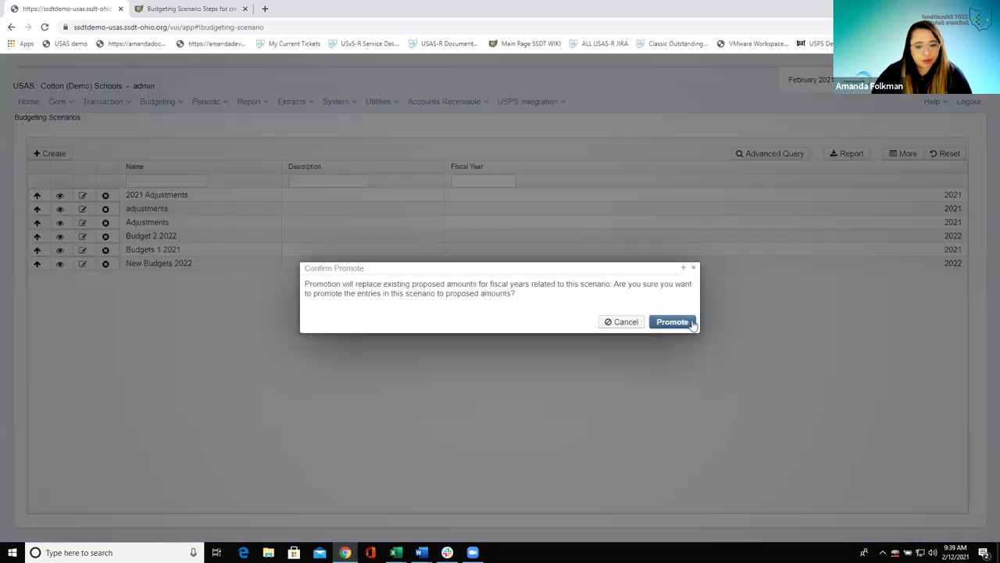
{"action": "left_click", "coordinate": [673, 322]}
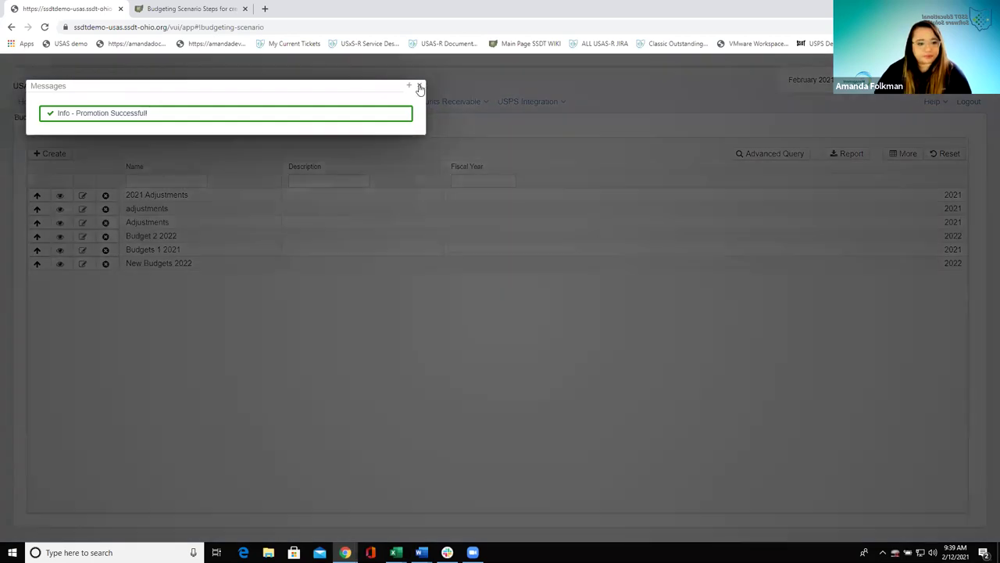
{"action": "left_click", "coordinate": [419, 86]}
- Open the Proposed Amounts page and show the proposed budgets for Fiscal Year 2022
{"action": "left_click", "coordinate": [156, 105]}
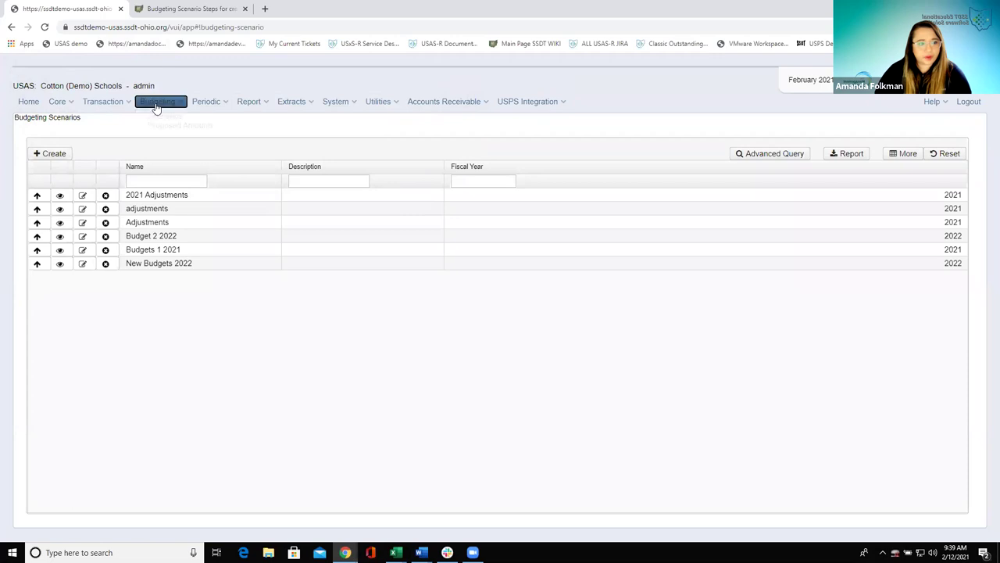
{"action": "left_click", "coordinate": [158, 129]}
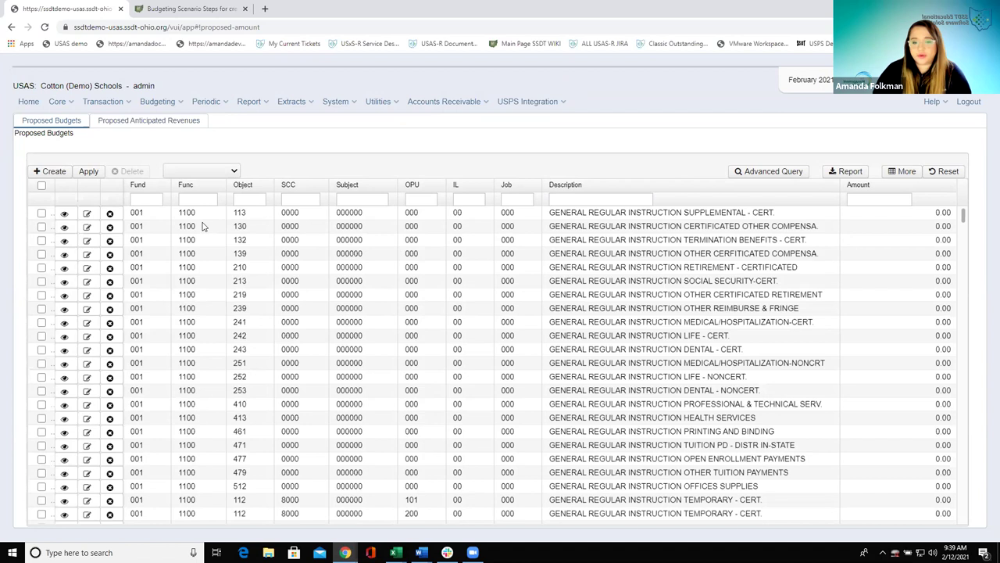
{"action": "left_click", "coordinate": [217, 174]}
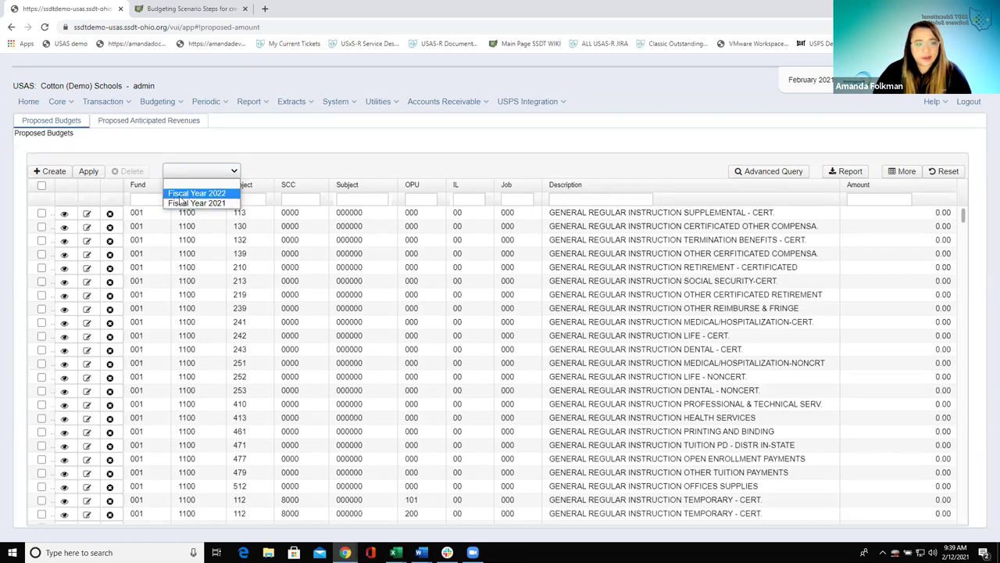
{"action": "left_click", "coordinate": [179, 195]}
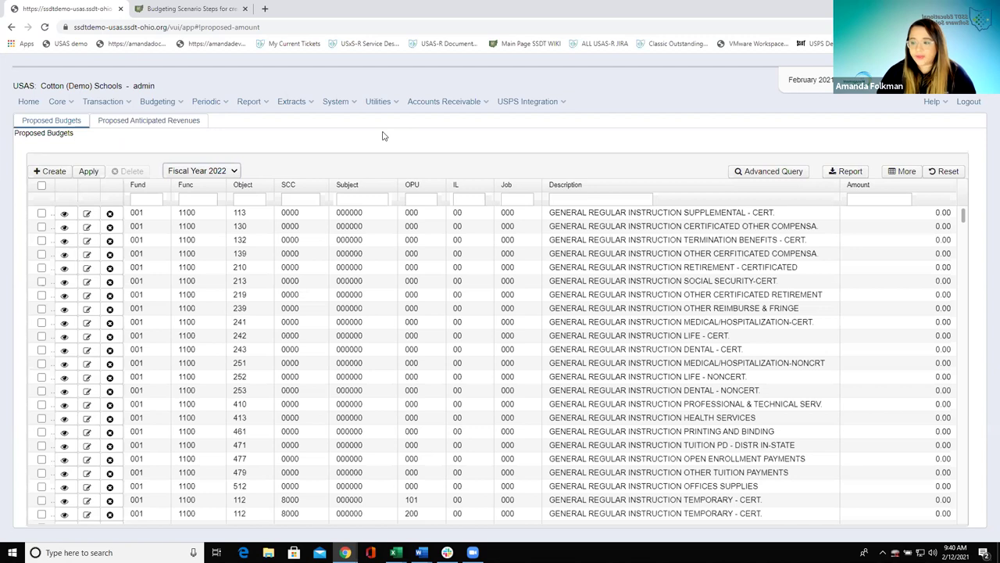
- Delete all proposed budgets listed for Fiscal Year 2021 and return the grid to Fiscal Year 2022
{"action": "left_click", "coordinate": [229, 173]}
{"action": "left_click", "coordinate": [216, 193]}
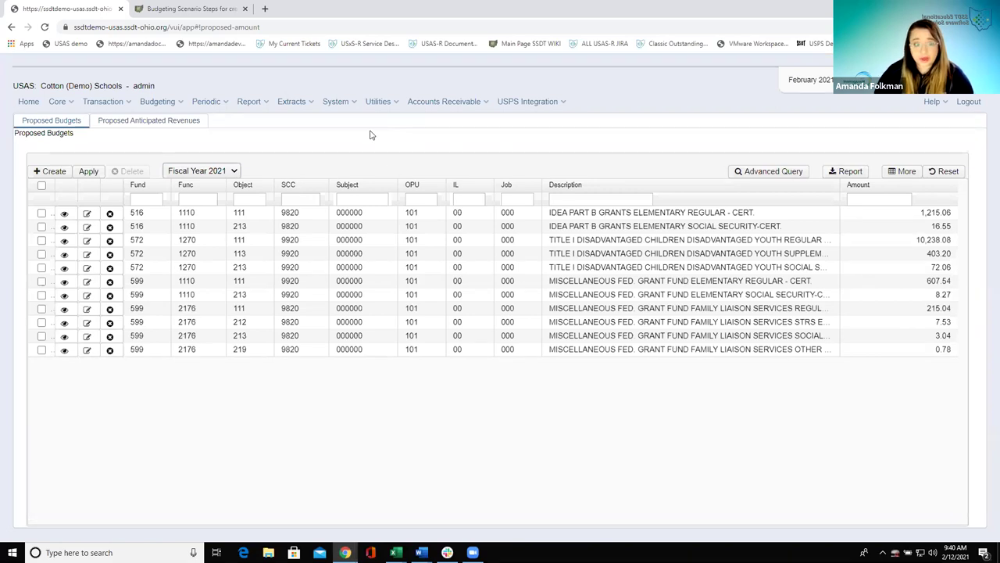
{"action": "left_click", "coordinate": [41, 185]}
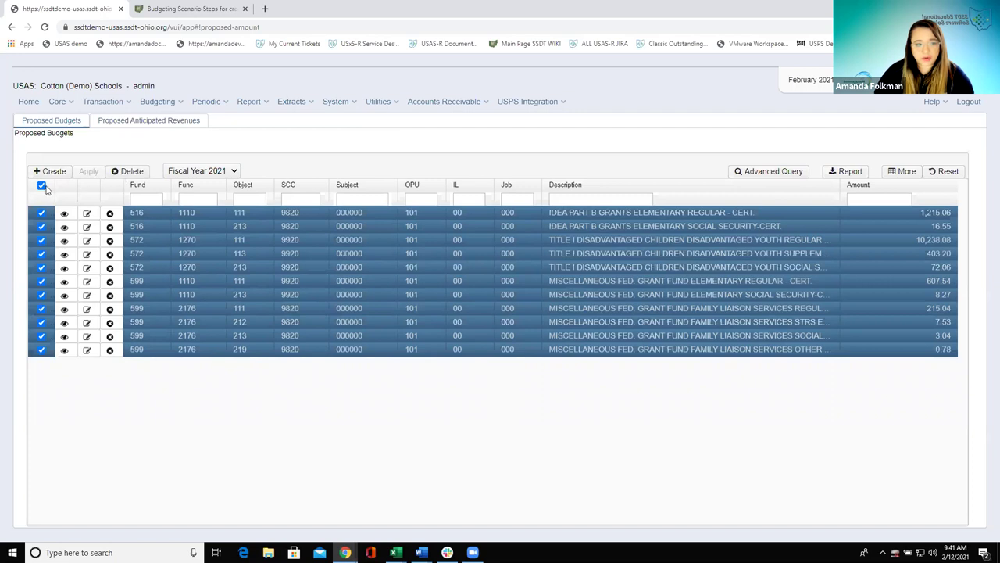
{"action": "left_click", "coordinate": [129, 171]}
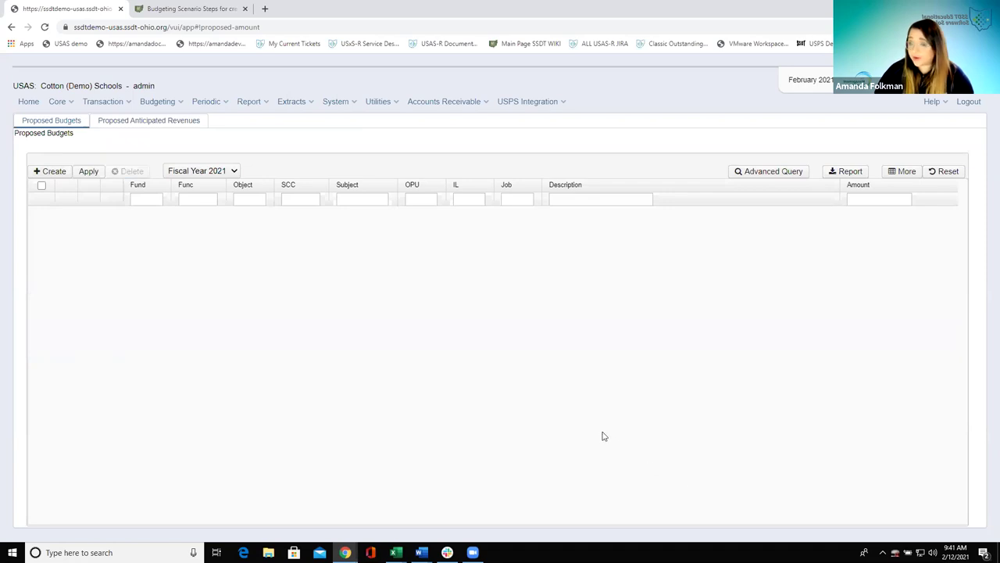
{"action": "left_click", "coordinate": [217, 171]}
{"action": "left_click", "coordinate": [216, 183]}
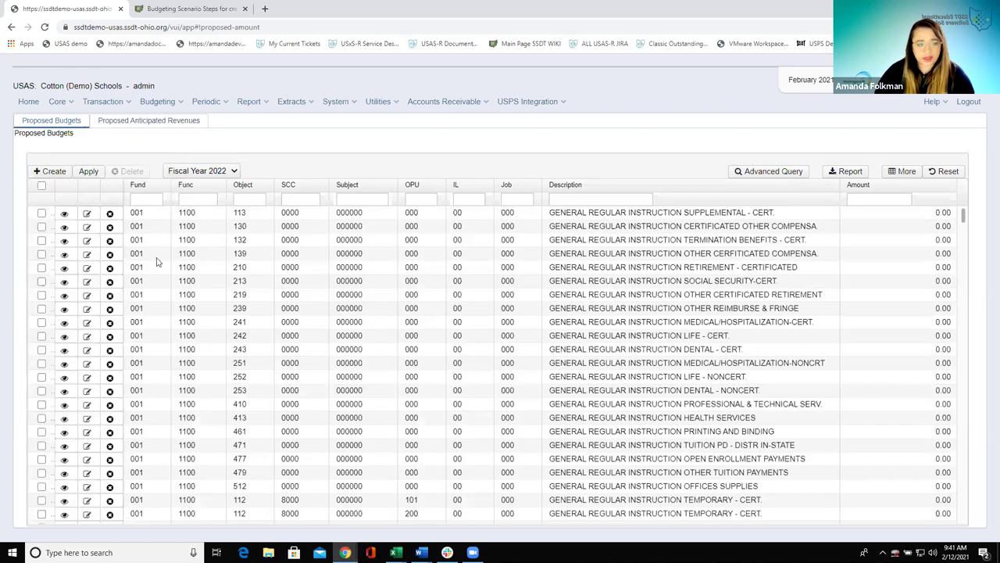
{"action": "left_click", "coordinate": [41, 185]}
{"action": "scroll", "coordinate": [56, 367], "scroll_direction": "down", "scroll_amount": 2}
{"action": "scroll", "coordinate": [56, 367], "scroll_direction": "up", "scroll_amount": 2}
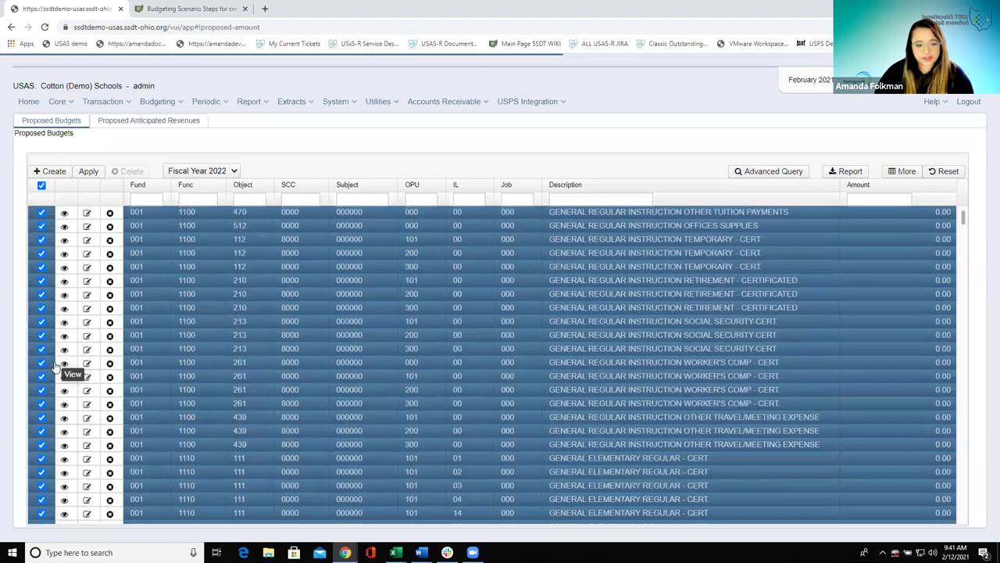
{"action": "left_click", "coordinate": [42, 186]}
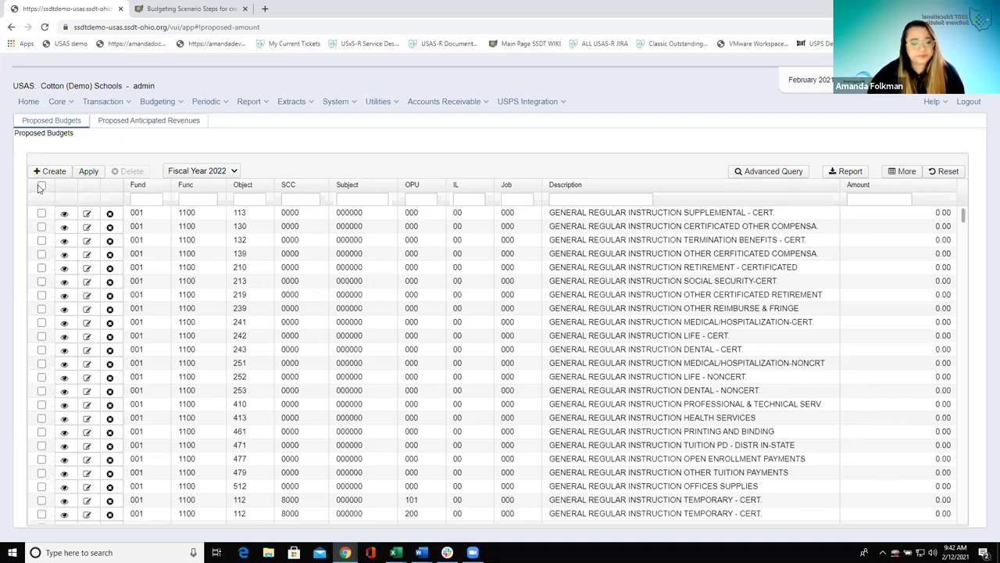
{"action": "left_click", "coordinate": [86, 214]}
{"action": "left_click", "coordinate": [102, 156]}
{"action": "key", "text": "Delete"}
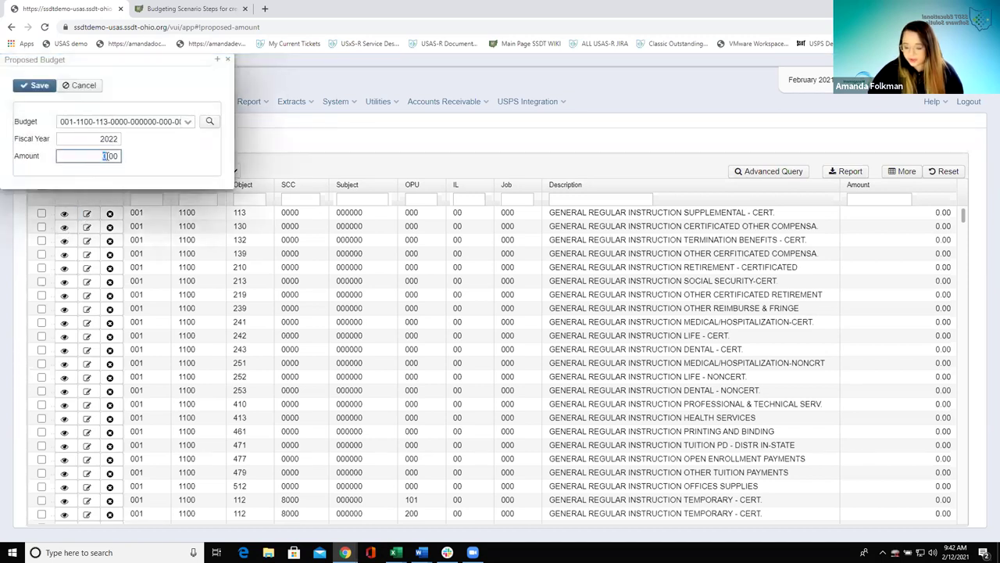
{"action": "type", "text": "5555"}
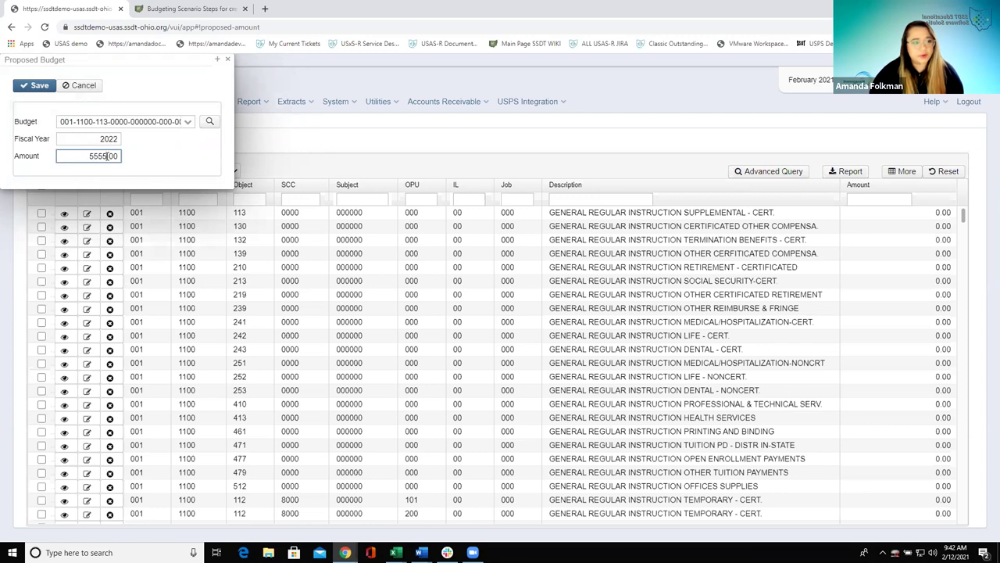
{"action": "left_click", "coordinate": [44, 86]}
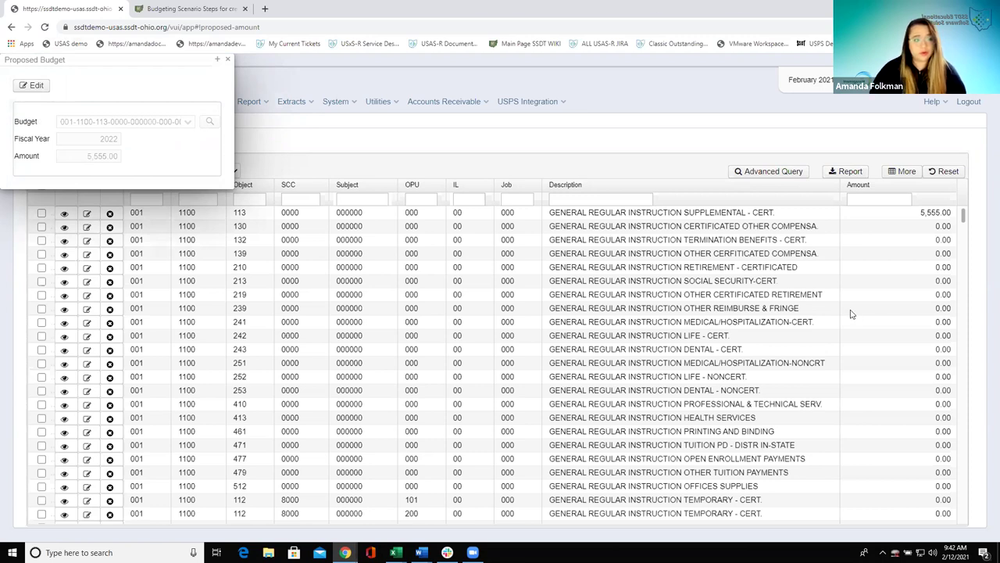
{"action": "left_click", "coordinate": [226, 59]}
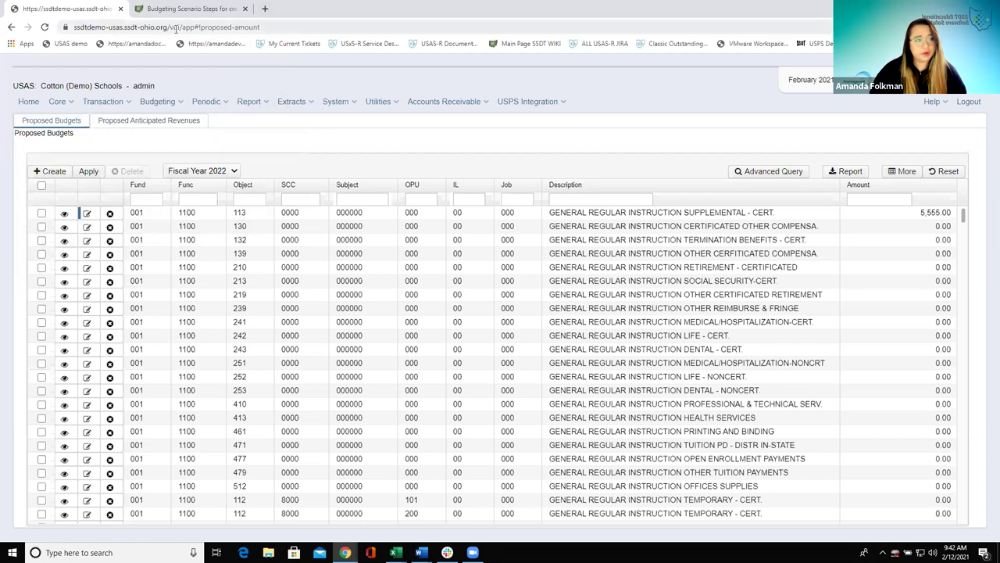
- Copy the USAS site's base address and open the application in a new browser tab
{"action": "left_click_drag", "start_coordinate": [169, 29], "coordinate": [55, 28]}
{"action": "key", "text": "ctrl+c"}
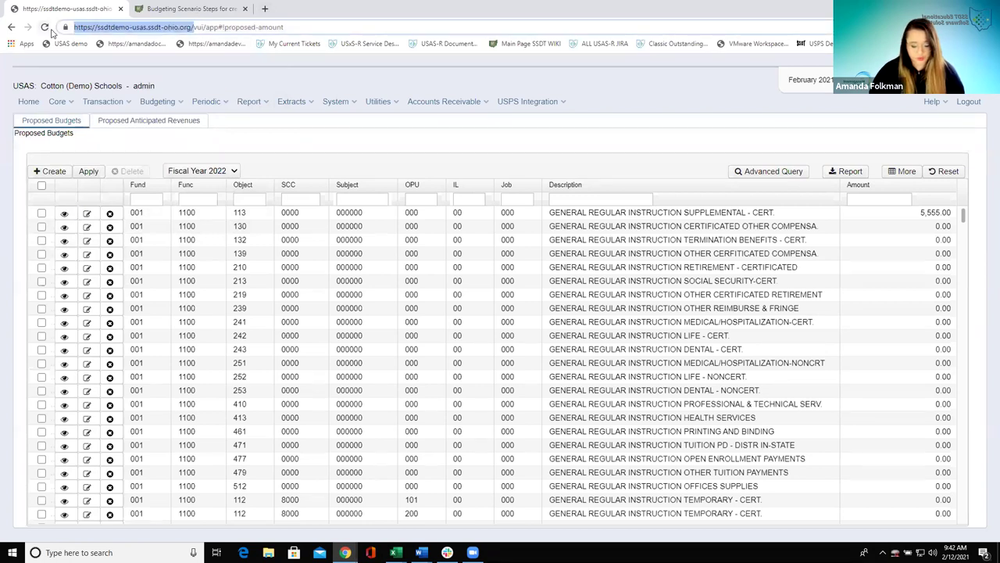
{"action": "left_click", "coordinate": [265, 9]}
{"action": "key", "text": "ctrl+v"}
{"action": "key", "text": "Return"}
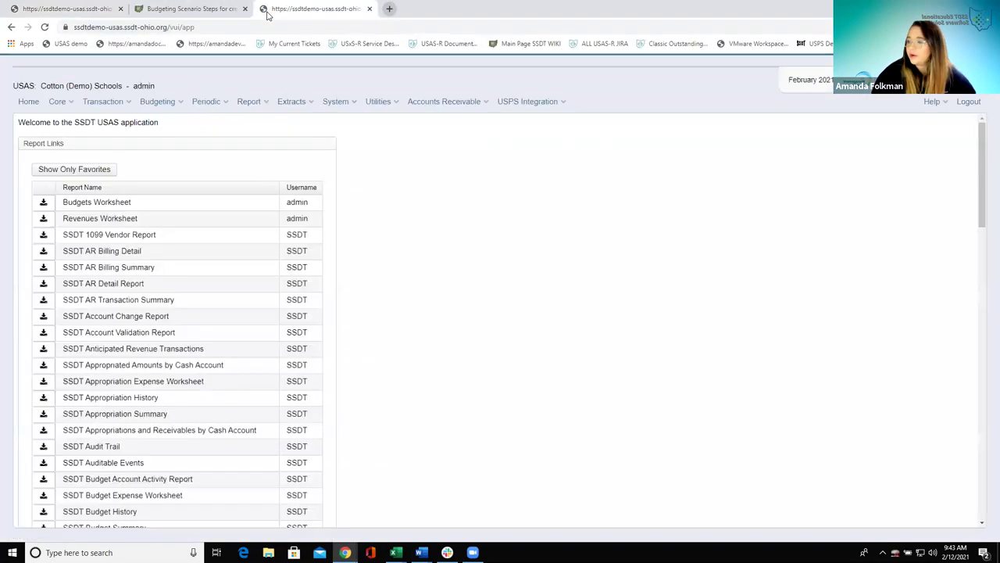
{"action": "left_click", "coordinate": [57, 102]}
{"action": "left_click", "coordinate": [78, 127]}
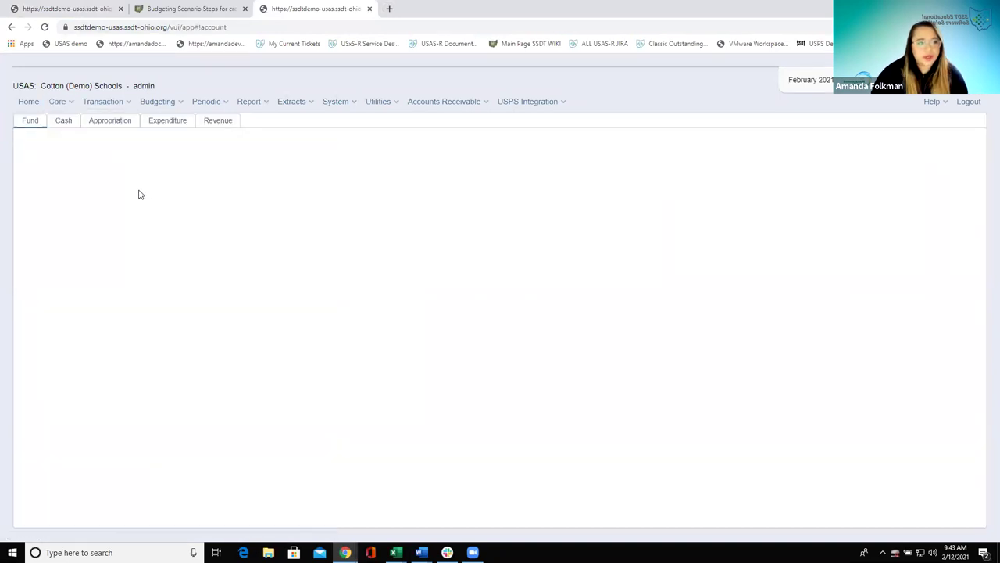
{"action": "left_click", "coordinate": [169, 125]}
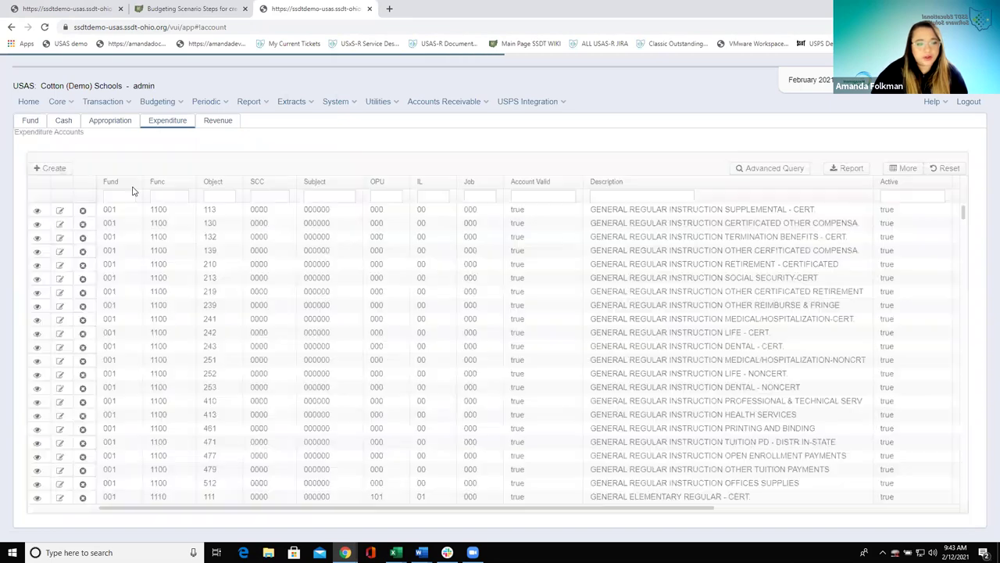
{"action": "left_click", "coordinate": [110, 197]}
{"action": "type", "text": "001"}
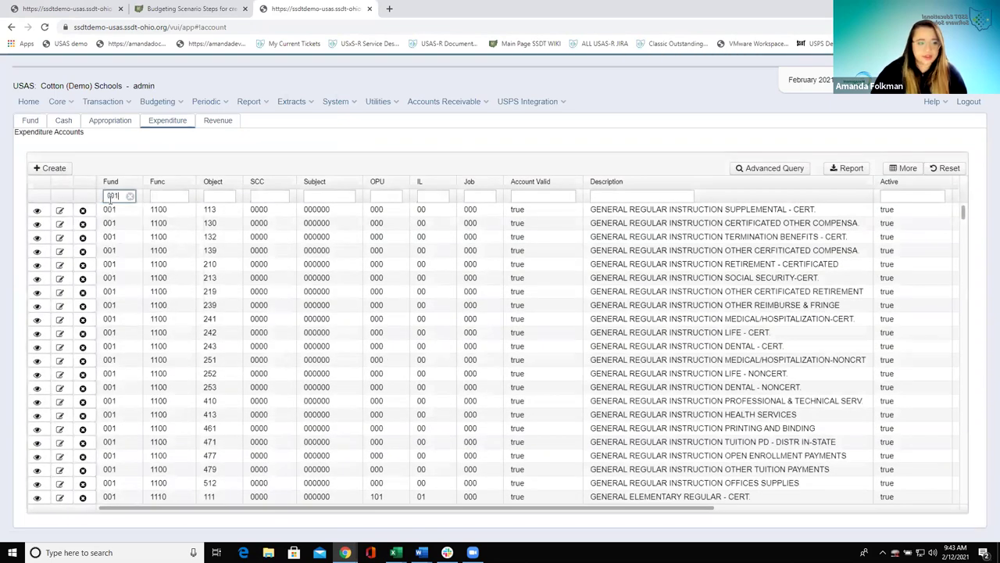
{"action": "left_click", "coordinate": [179, 198]}
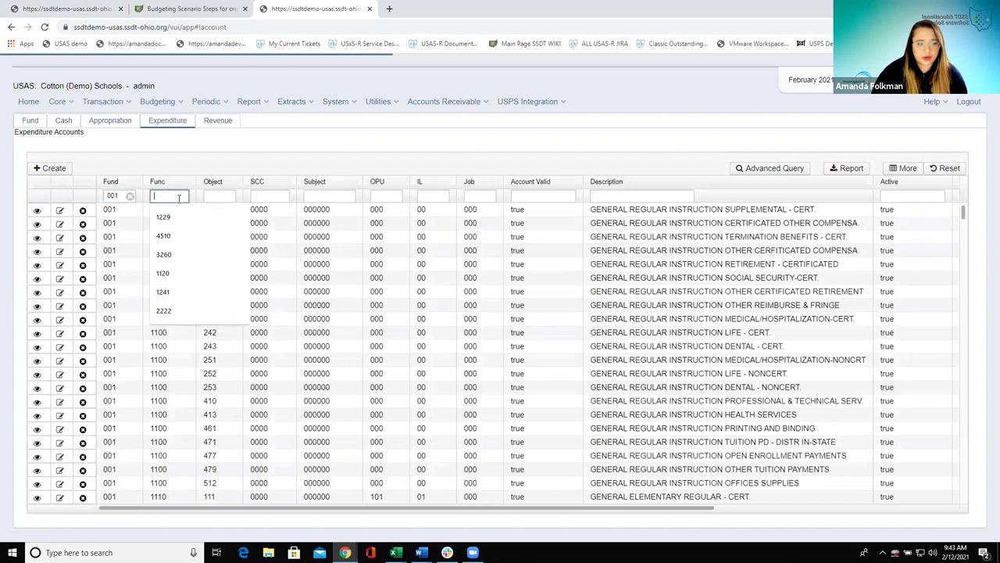
{"action": "left_click", "coordinate": [48, 213]}
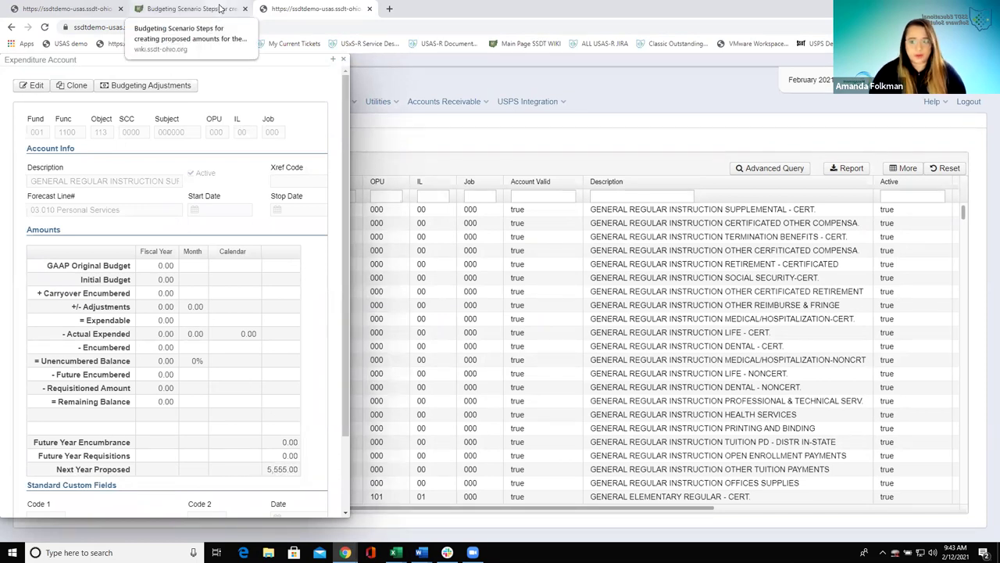
- Return to the Proposed Budgets grid and start applying the Fiscal Year 2022 amounts with transaction type Temporary
{"action": "left_click", "coordinate": [64, 27]}
{"action": "key", "text": "Return"}
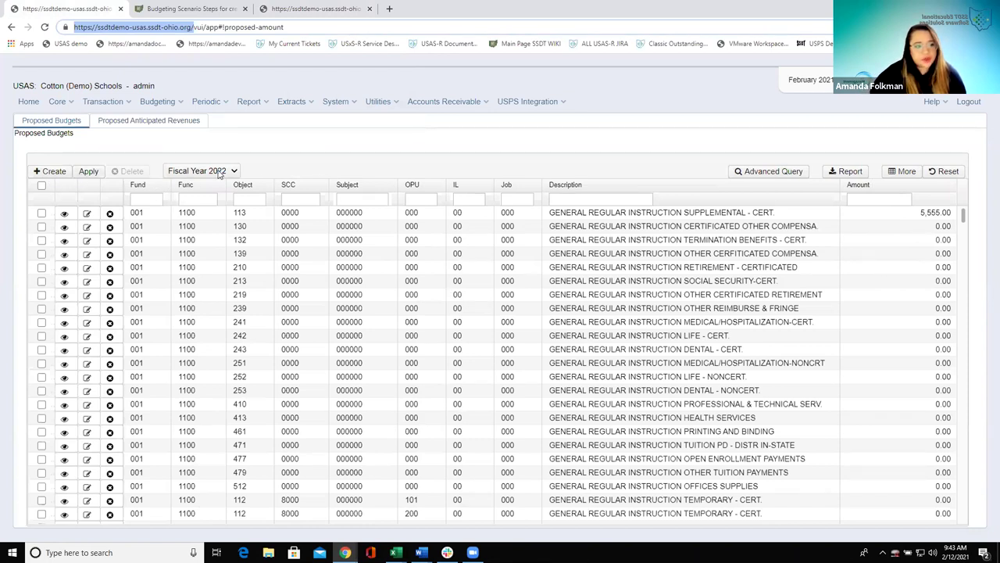
{"action": "left_click", "coordinate": [91, 172]}
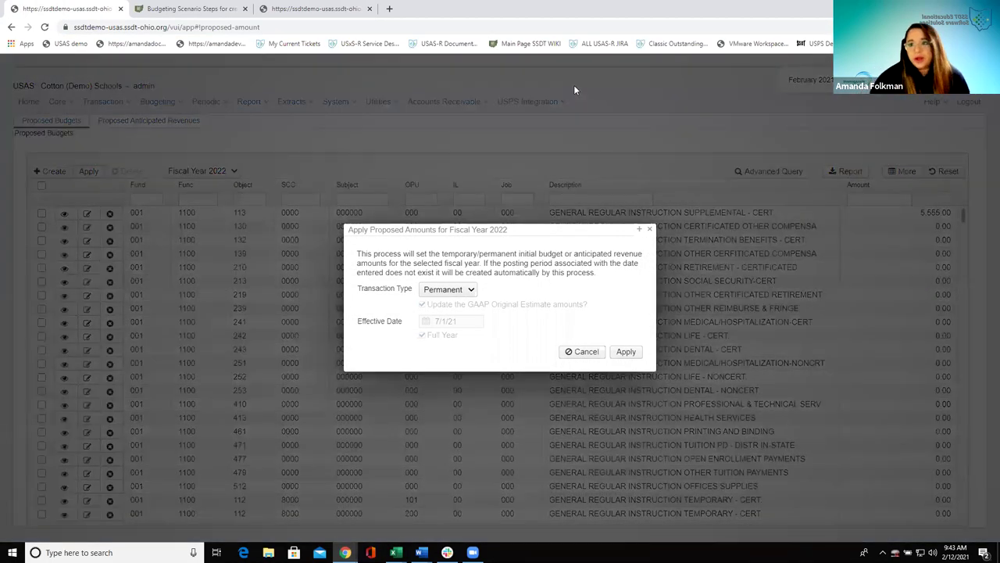
{"action": "left_click", "coordinate": [447, 289]}
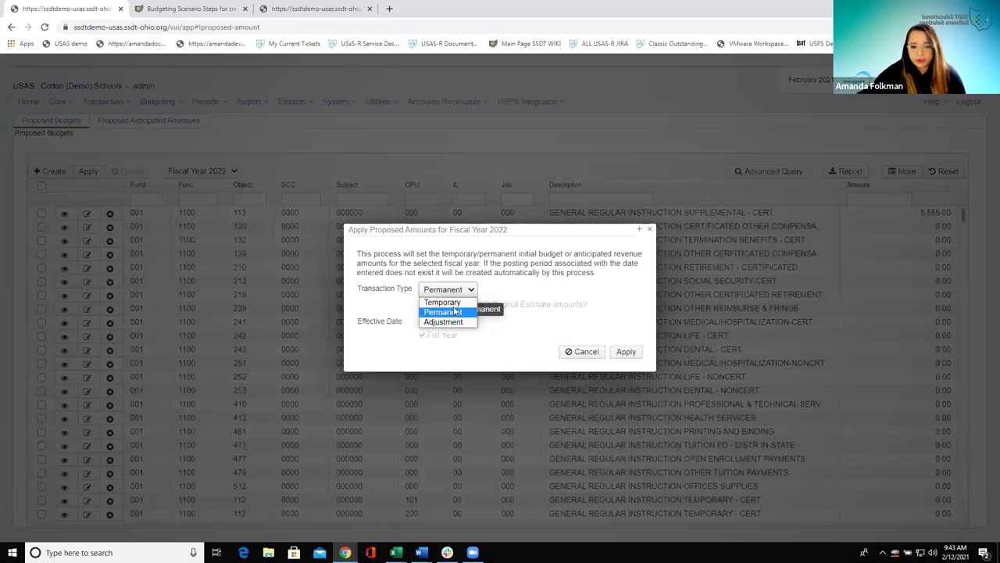
{"action": "left_click", "coordinate": [442, 301]}
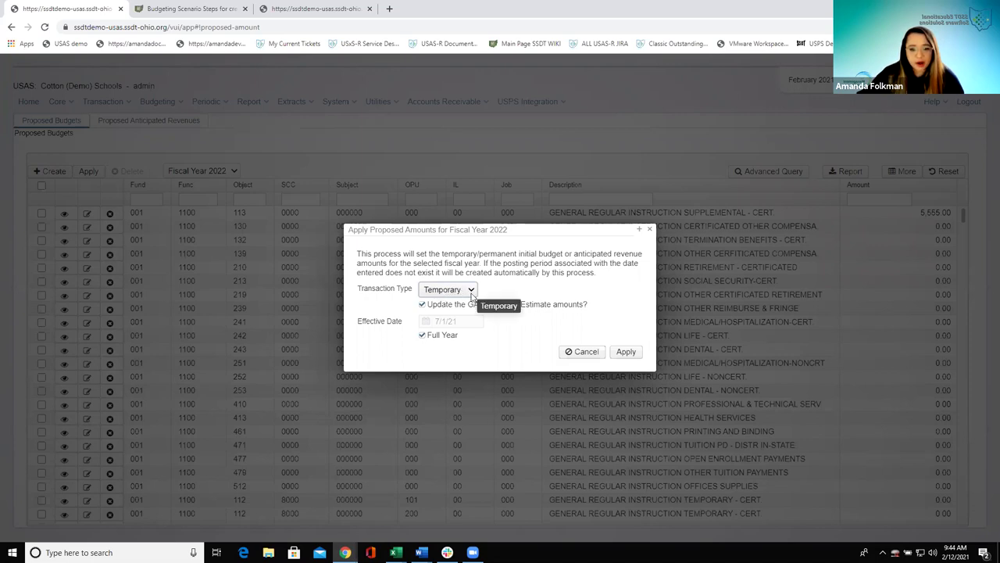
- Switch the transaction type to Permanent and review the available transaction types
{"action": "left_click", "coordinate": [472, 293]}
{"action": "left_click", "coordinate": [467, 312]}
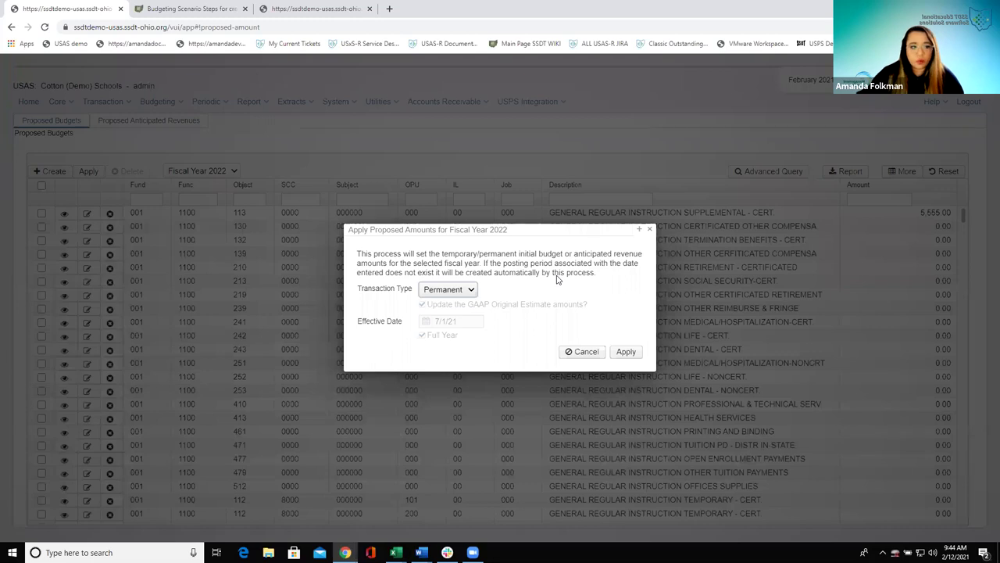
{"action": "left_click", "coordinate": [467, 297]}
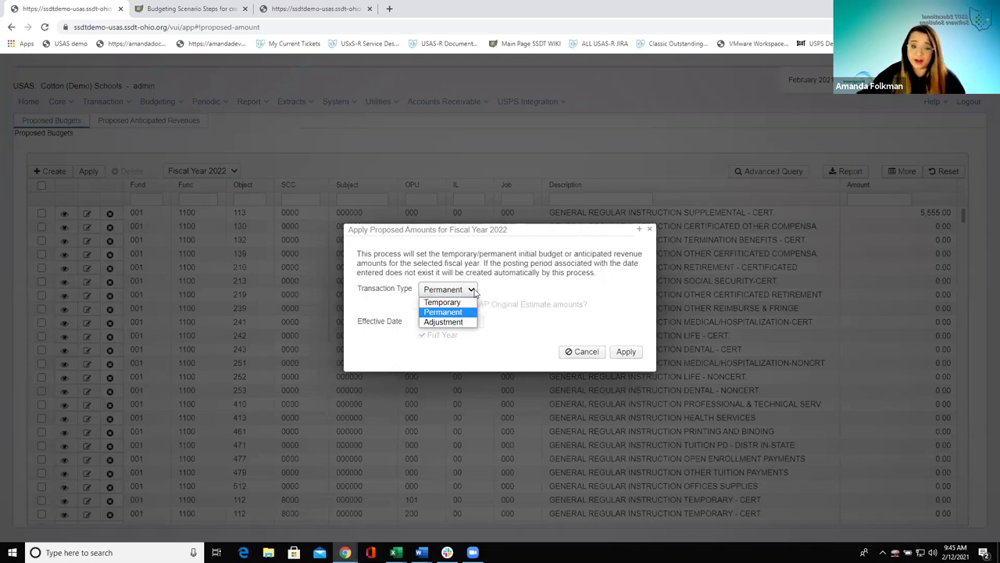
{"action": "left_click", "coordinate": [495, 290]}
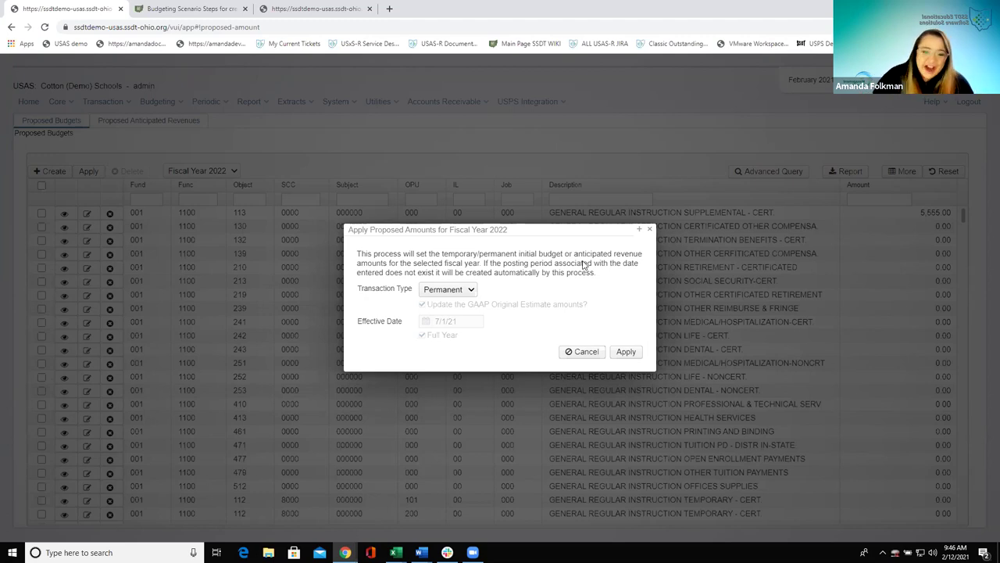
- Compare the Temporary and Permanent options for applying proposed amounts, leaving the transaction type set to Temporary
{"action": "left_click", "coordinate": [469, 291]}
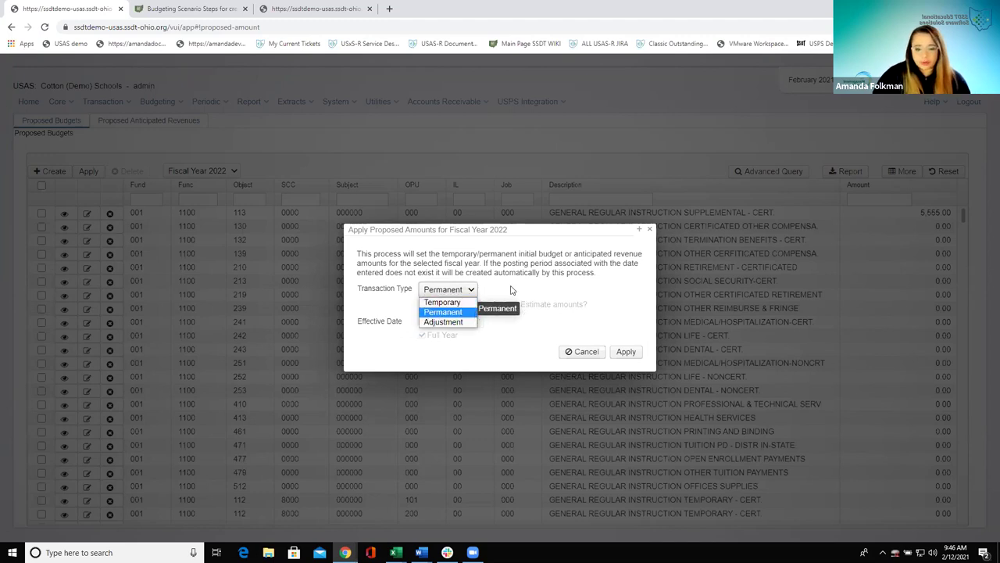
{"action": "left_click", "coordinate": [443, 302]}
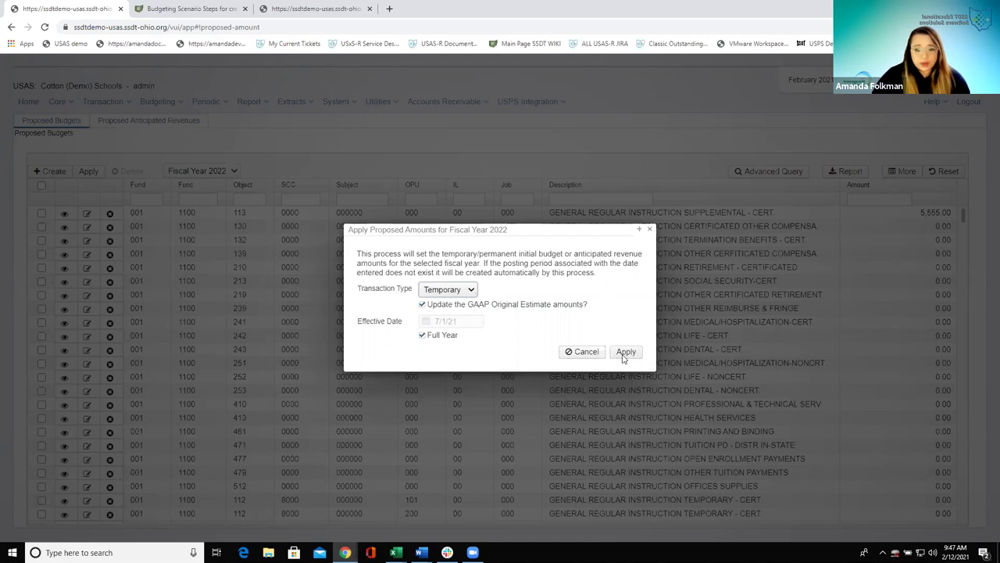
{"action": "left_click", "coordinate": [459, 289]}
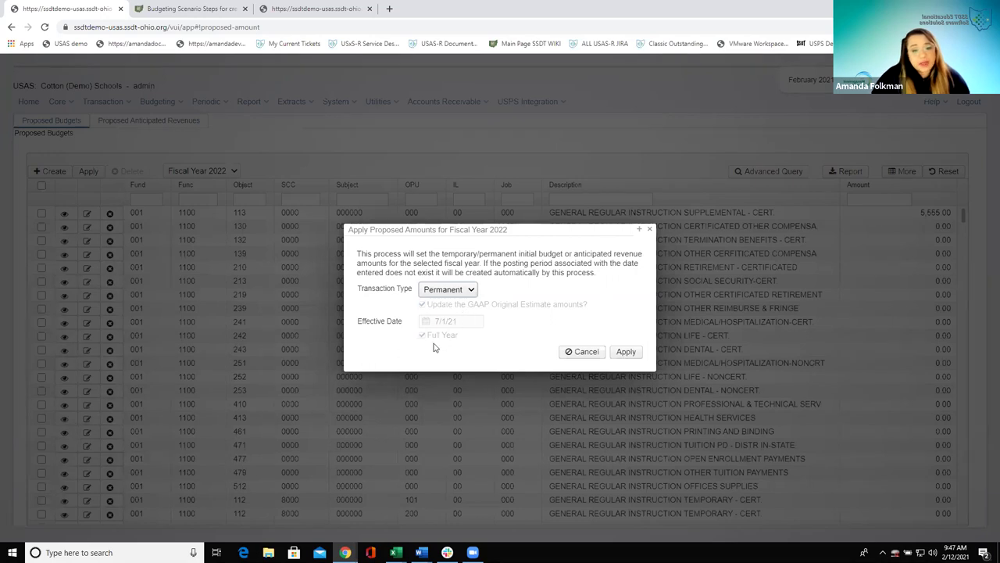
{"action": "left_click", "coordinate": [471, 296]}
{"action": "left_click", "coordinate": [442, 301]}
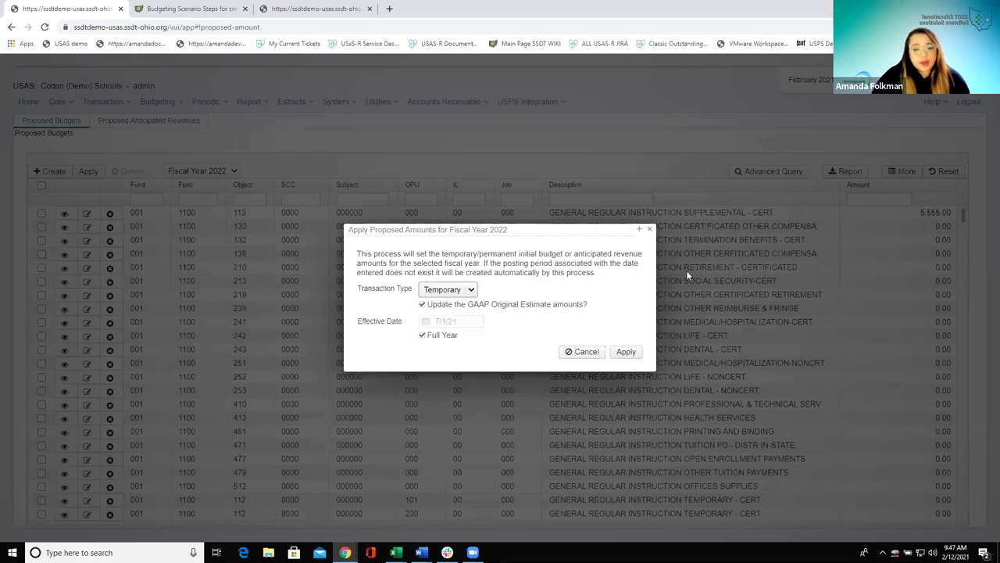
{"action": "left_click", "coordinate": [625, 352]}
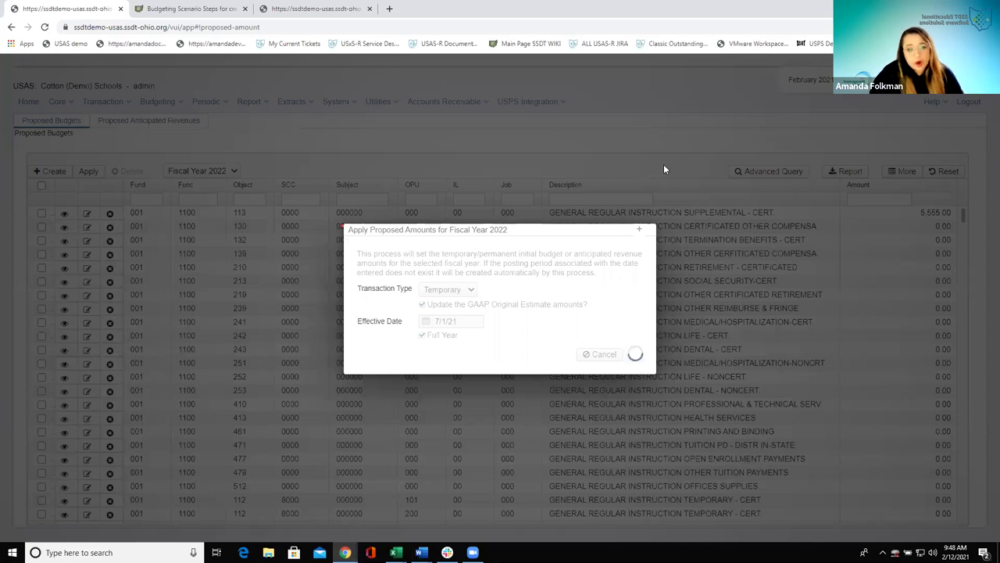
{"action": "left_click", "coordinate": [301, 9]}
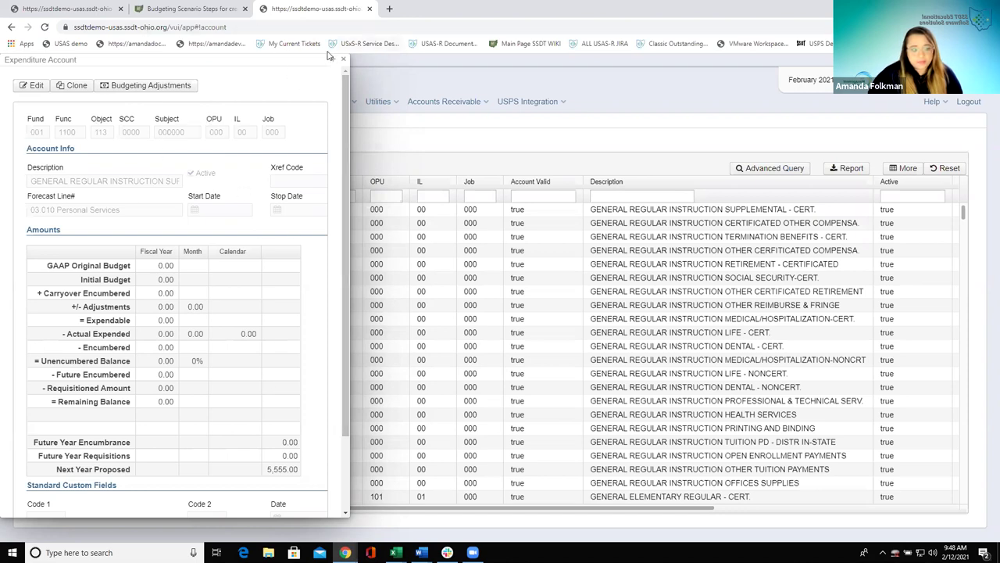
{"action": "left_click", "coordinate": [51, 9]}
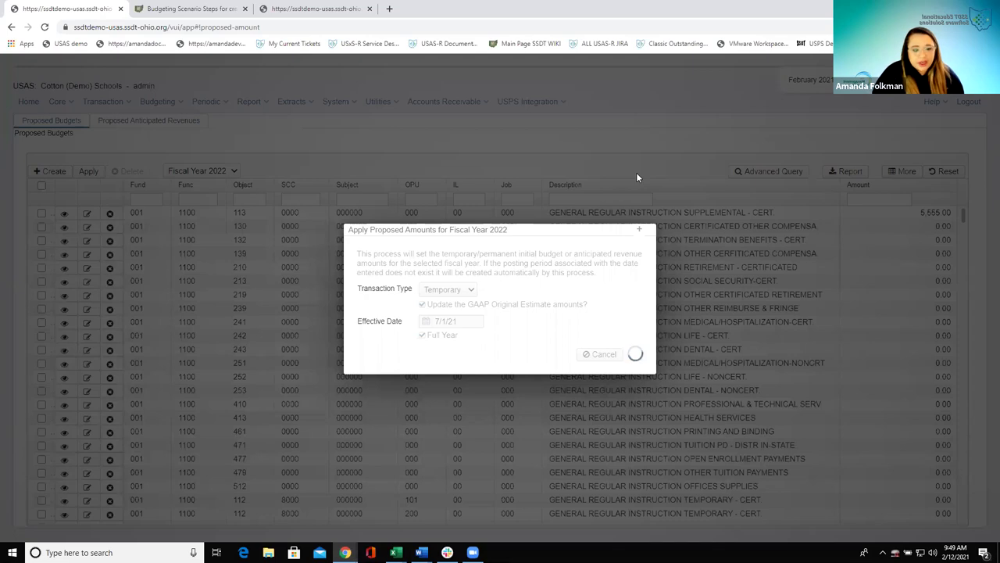
{"action": "left_click", "coordinate": [279, 9]}
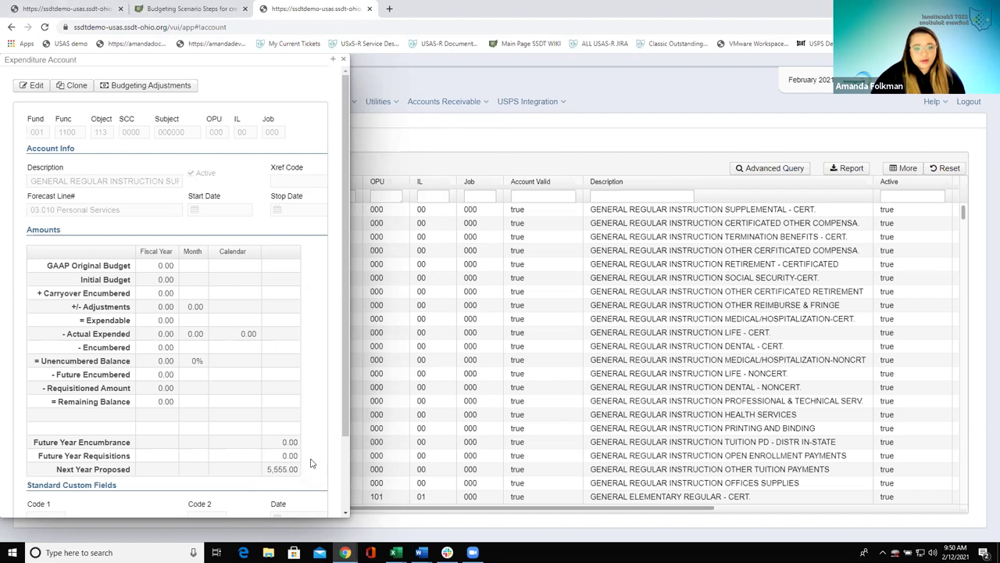
{"action": "left_click", "coordinate": [67, 9]}
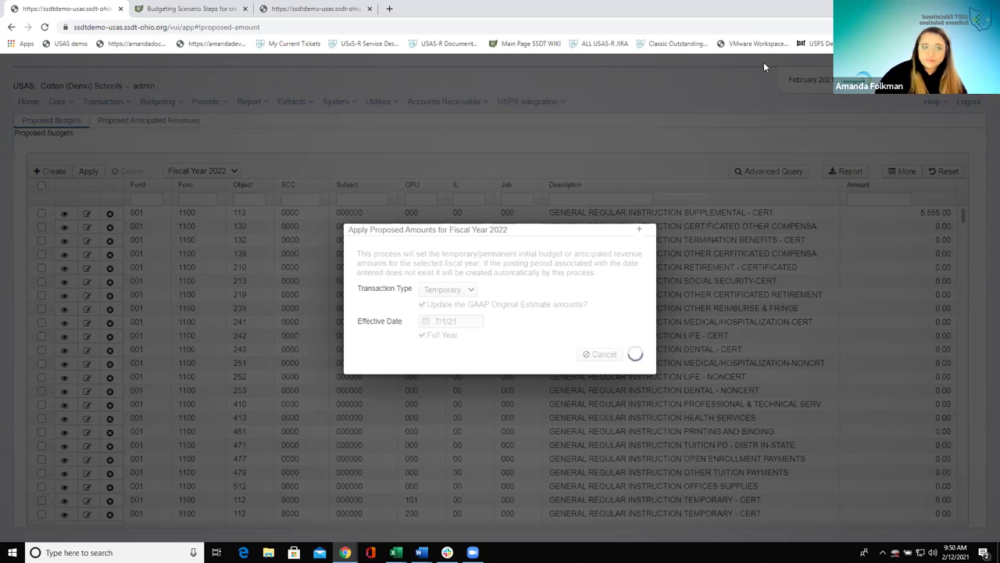
- Review the Applying Proposed Amounts section of the budgeting scenario documentation and open its Public USAS Reports Library link in a new browser tab
{"action": "left_click", "coordinate": [191, 8]}
{"action": "scroll", "coordinate": [469, 248], "scroll_direction": "down", "scroll_amount": 1}
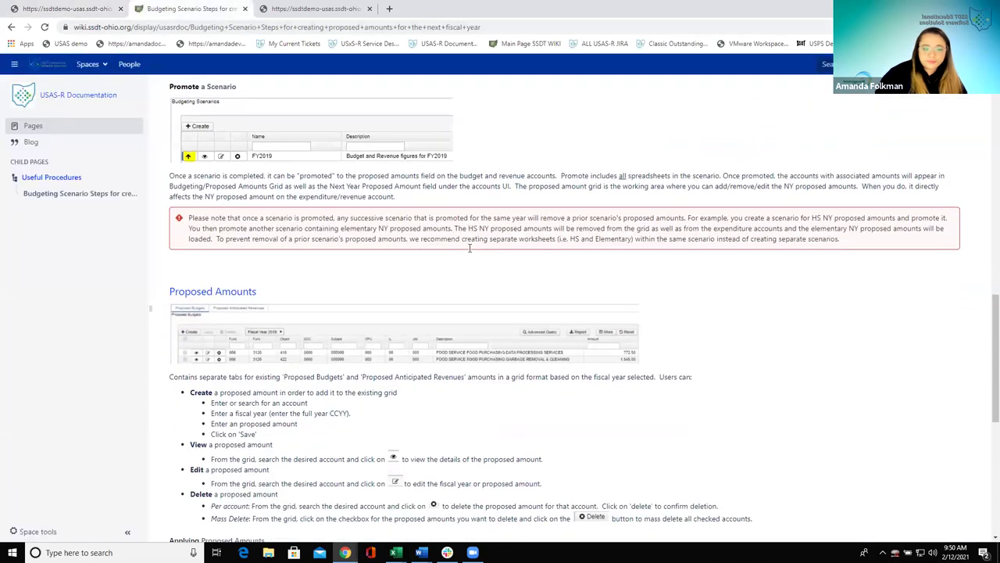
{"action": "scroll", "coordinate": [469, 248], "scroll_direction": "down", "scroll_amount": 5}
{"action": "scroll", "coordinate": [469, 248], "scroll_direction": "down", "scroll_amount": 3}
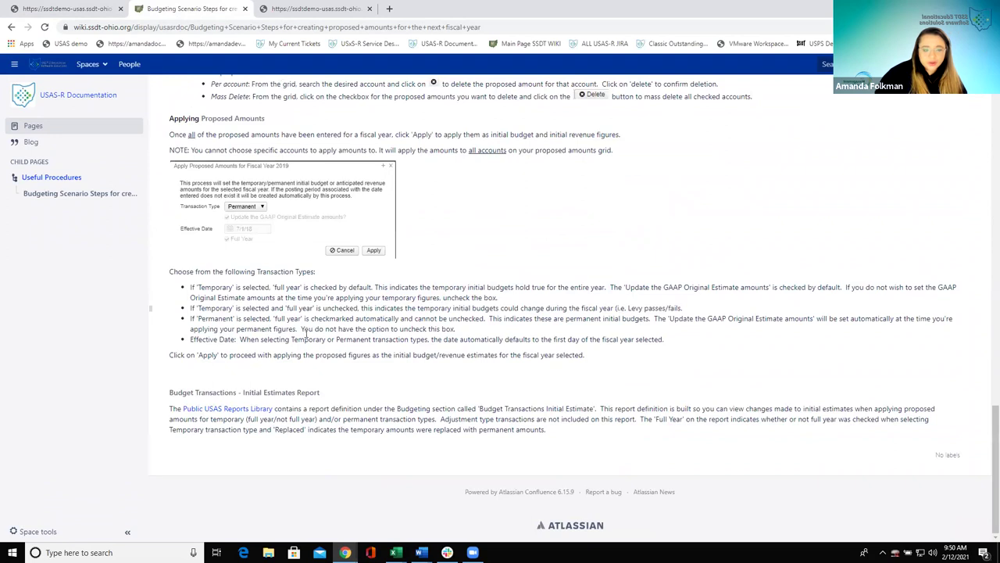
{"action": "right_click", "coordinate": [256, 416]}
{"action": "left_click", "coordinate": [283, 423]}
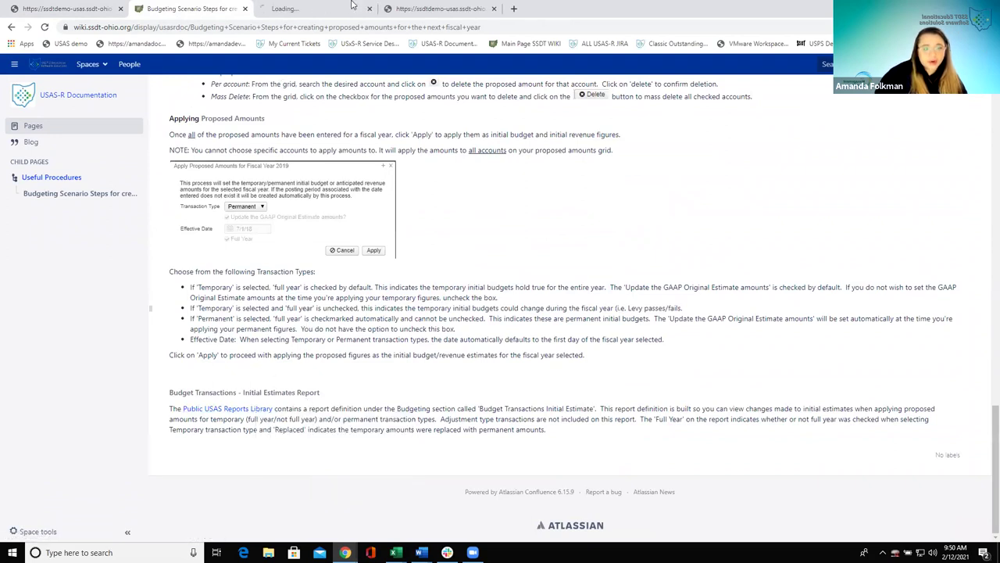
{"action": "left_click", "coordinate": [309, 9]}
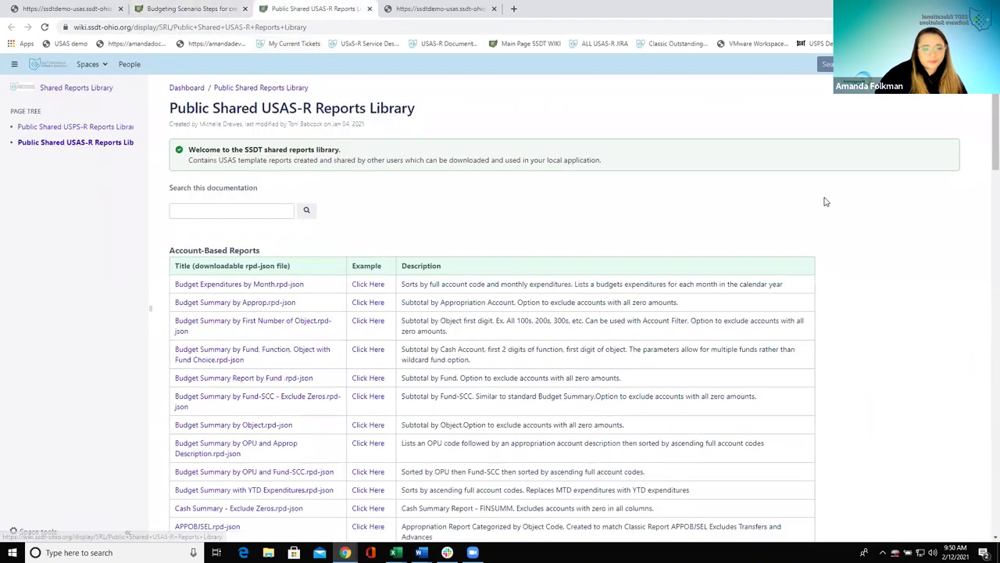
- View the Budget Transactions Initial Estimates example among the Budgeting Reports, examine its TempInitial and GAAPInitial types, and return to the Proposed Budgets page
{"action": "scroll", "coordinate": [334, 133], "scroll_direction": "down", "scroll_amount": 7}
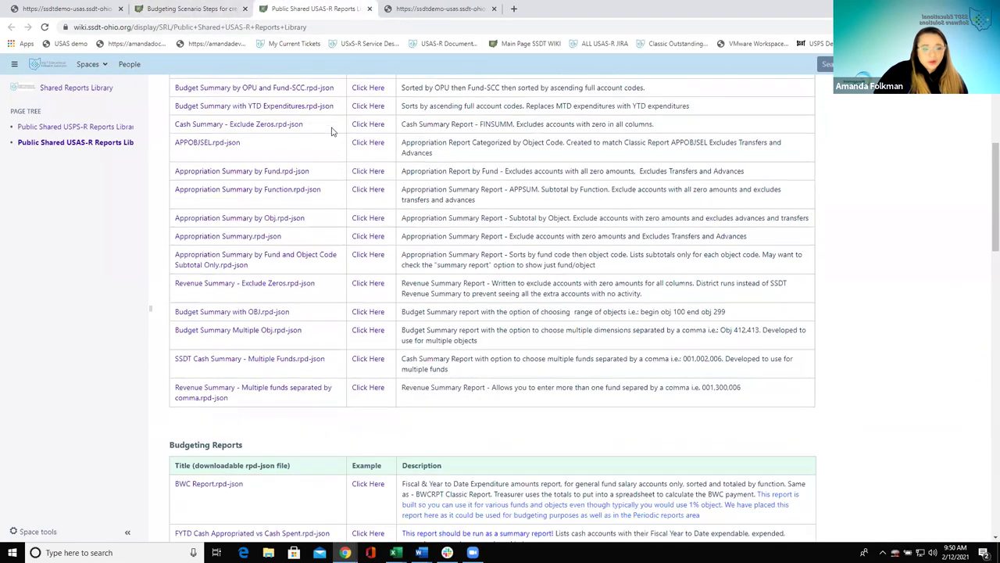
{"action": "scroll", "coordinate": [335, 135], "scroll_direction": "down", "scroll_amount": 1}
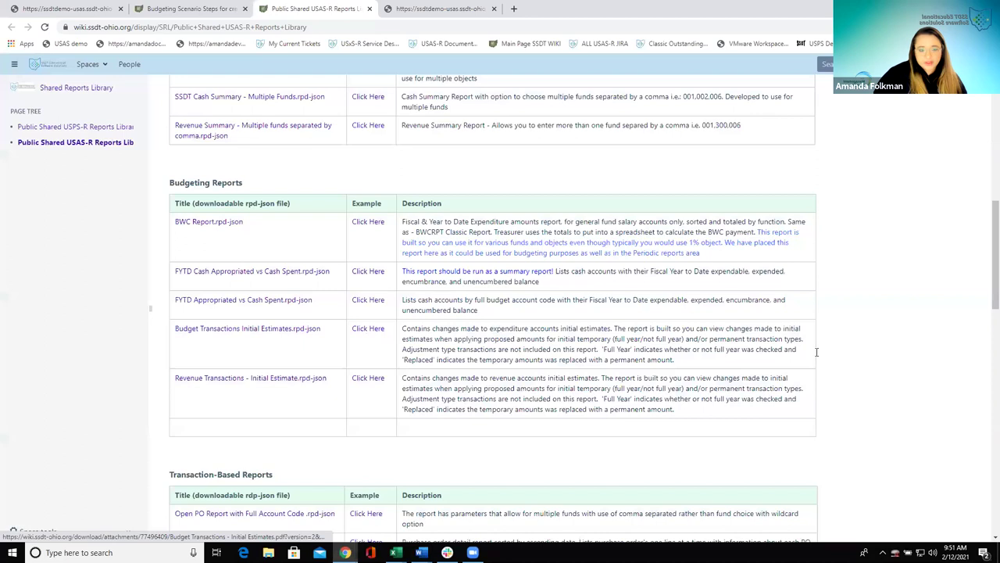
{"action": "left_click", "coordinate": [367, 329]}
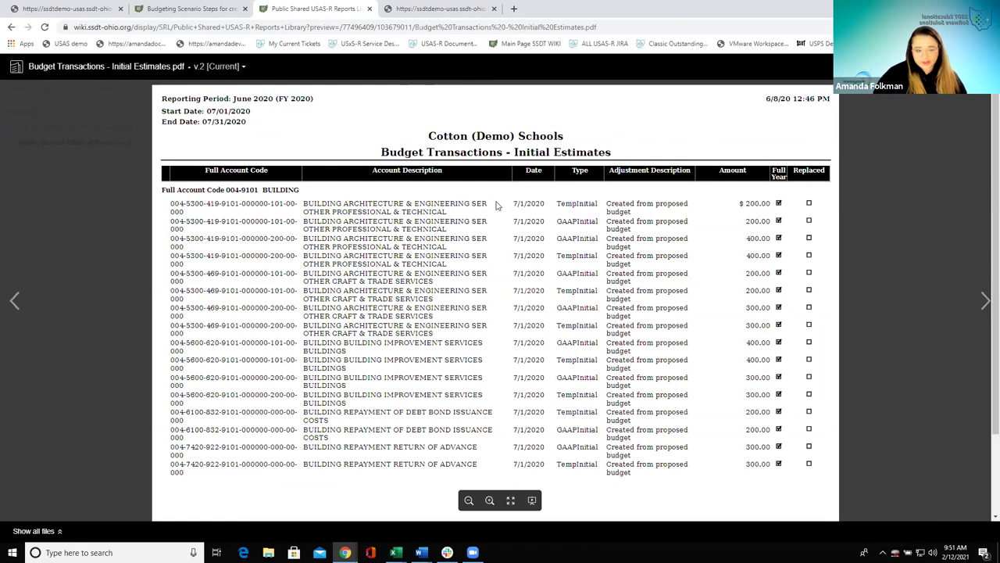
{"action": "left_click_drag", "start_coordinate": [562, 202], "coordinate": [596, 222]}
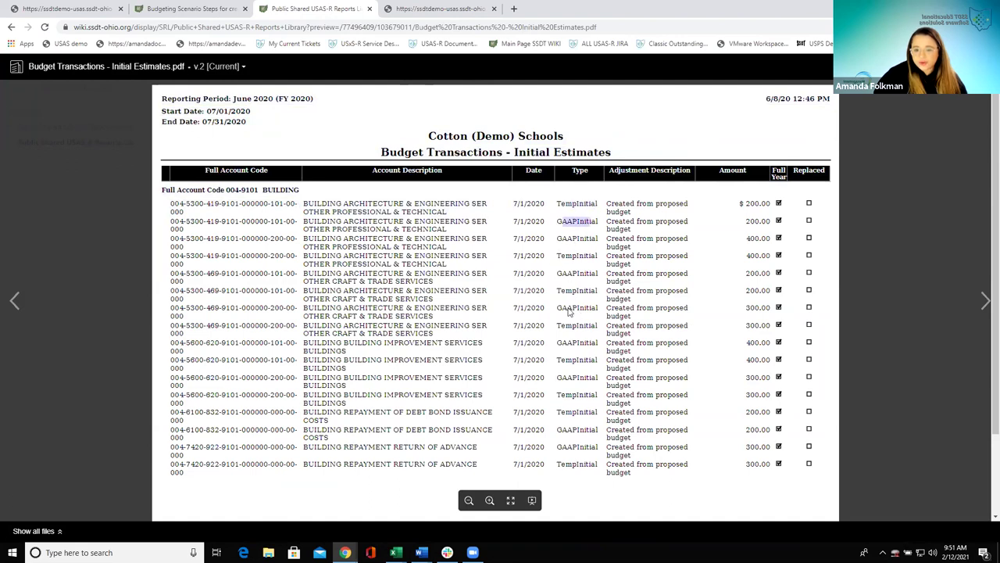
{"action": "left_click_drag", "start_coordinate": [558, 205], "coordinate": [598, 205]}
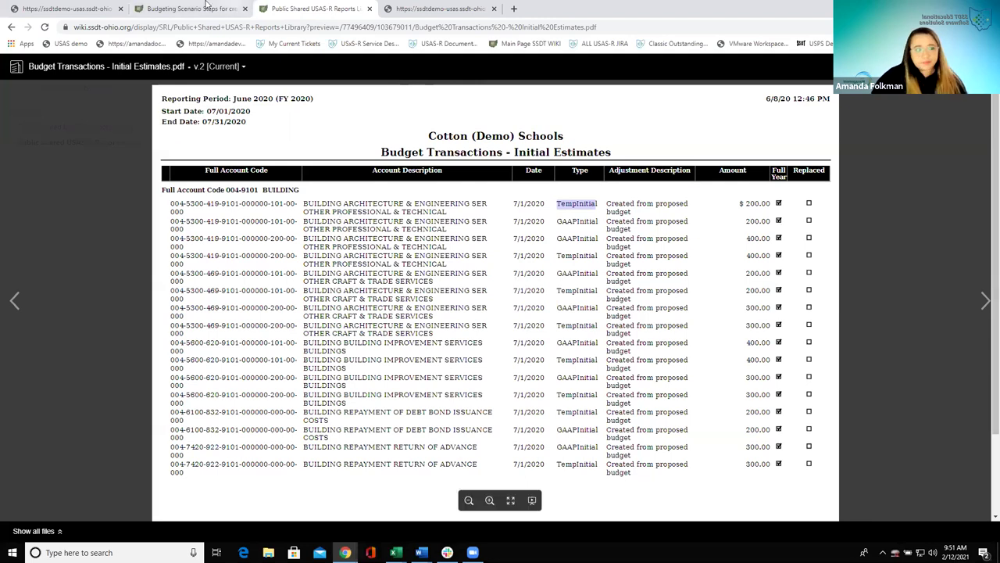
{"action": "left_click", "coordinate": [35, 11]}
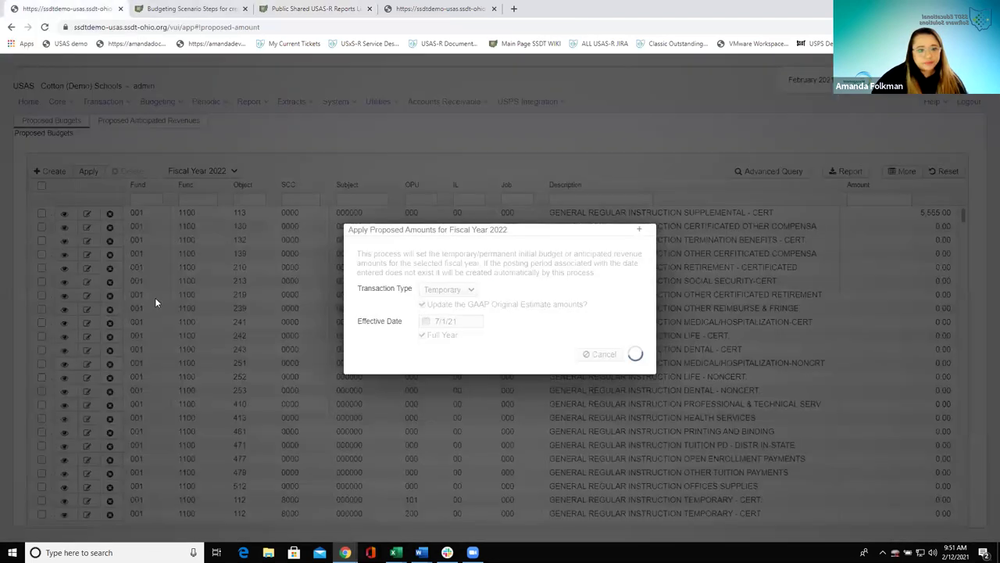